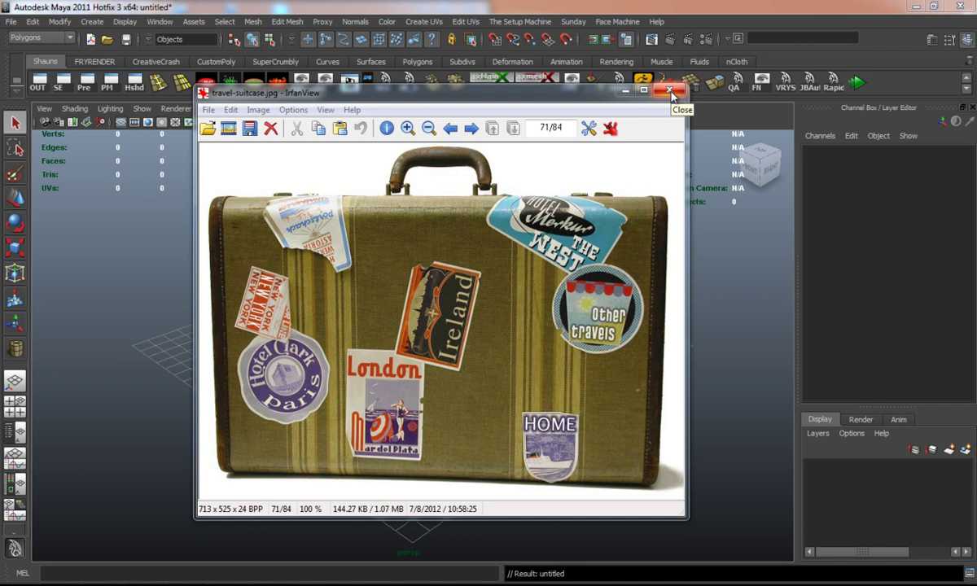
- Close the suitcase reference image and create a polygon pipe at the grid centre, radius about 6.4, height about 6.3, thickness 1.2
{"action": "left_click", "coordinate": [671, 93]}
{"action": "left_click", "coordinate": [416, 62]}
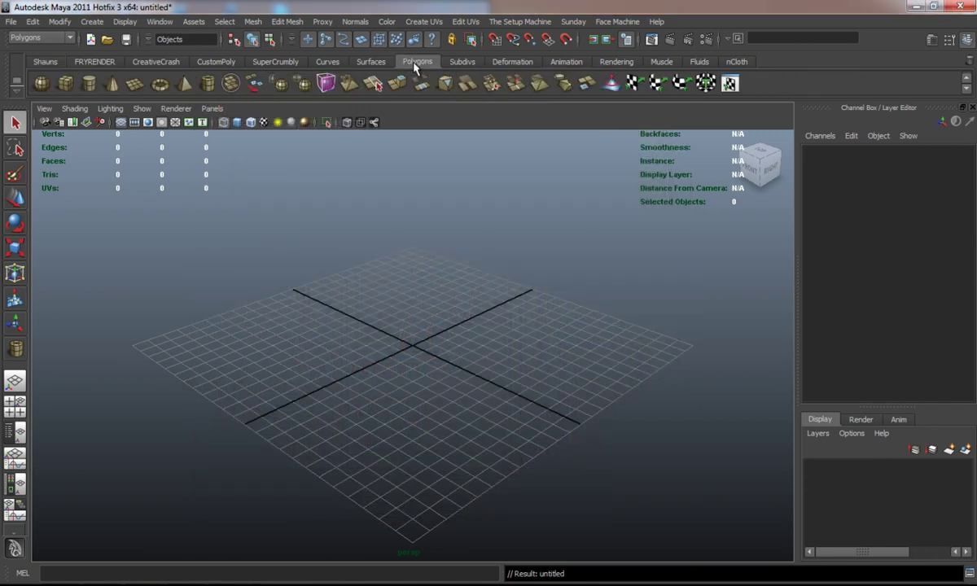
{"action": "left_click_drag", "start_coordinate": [410, 372], "coordinate": [515, 376], "text": "alt"}
{"action": "mouse_move", "coordinate": [447, 342]}
{"action": "left_mouse_down"}
{"action": "mouse_move", "coordinate": [417, 349]}
{"action": "mouse_move", "coordinate": [425, 388]}
{"action": "mouse_move", "coordinate": [427, 370]}
{"action": "mouse_move", "coordinate": [415, 366]}
{"action": "left_mouse_up"}
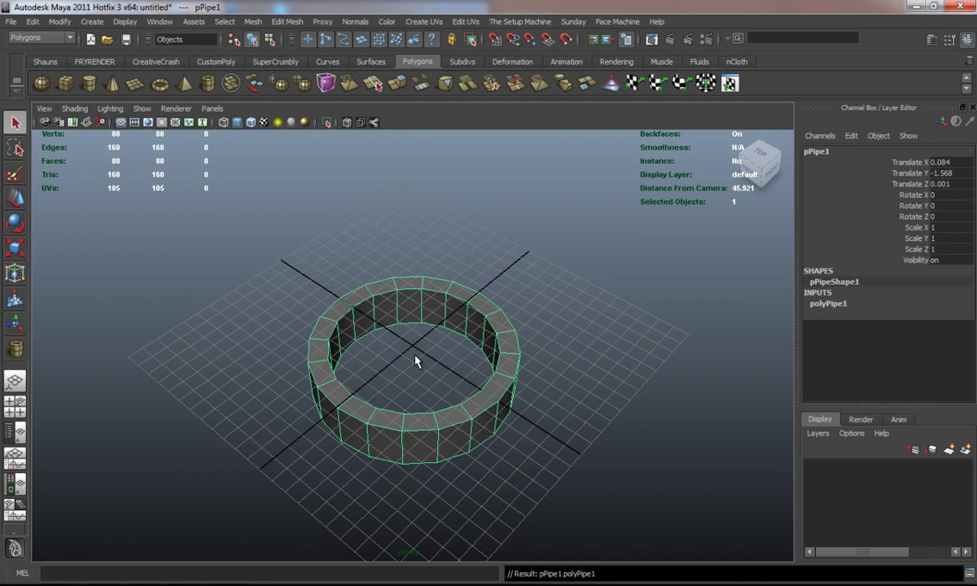
- Set the pipe's axis subdivisions to 12
{"action": "left_click_drag", "start_coordinate": [388, 332], "coordinate": [456, 346], "text": "alt"}
{"action": "left_click", "coordinate": [835, 302]}
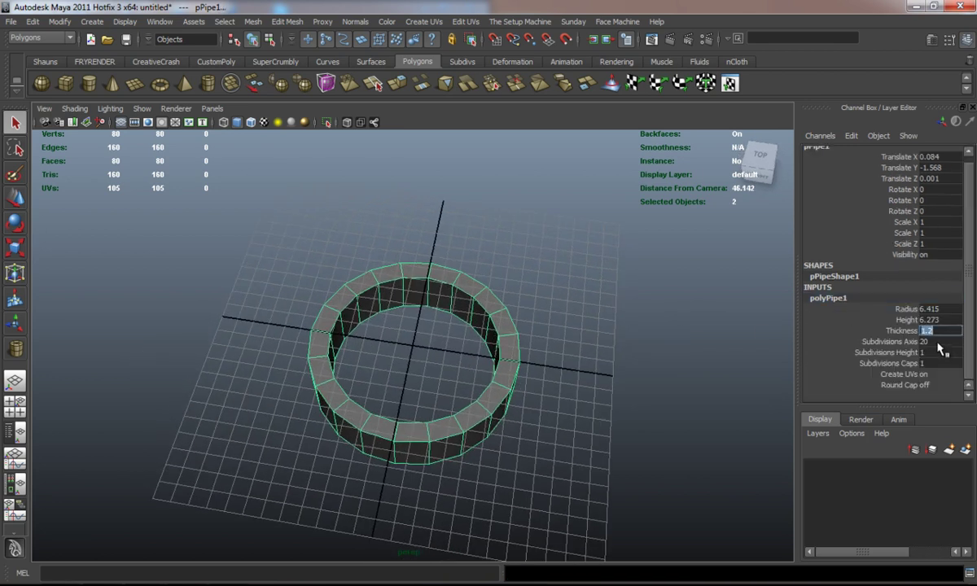
{"action": "double_click", "coordinate": [934, 341]}
{"action": "type", "text": "8"}
{"action": "key", "text": "Return"}
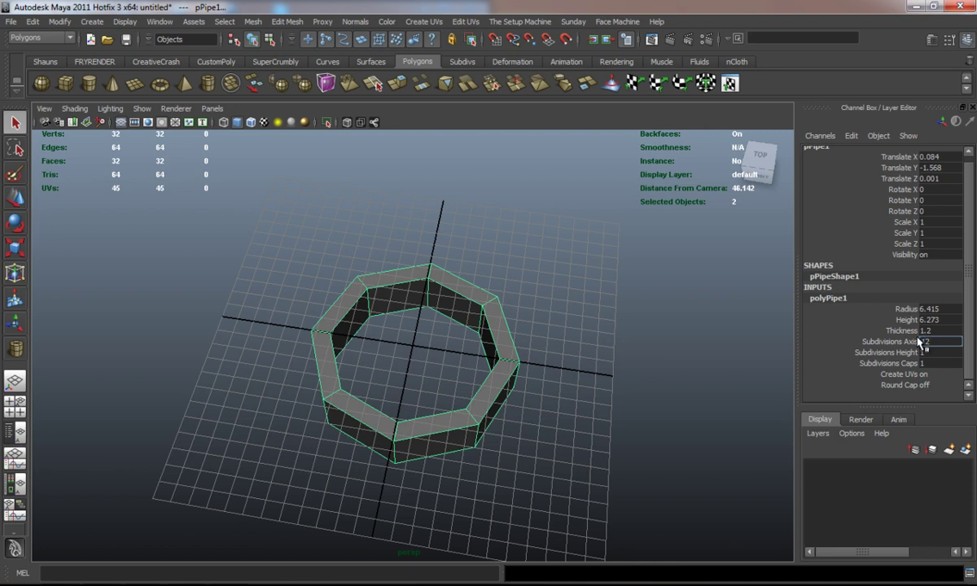
{"action": "type", "text": "12"}
{"action": "key", "text": "Return"}
- Delete all pipe faces on the negative X side, keeping half of the ring
{"action": "left_click_drag", "start_coordinate": [473, 296], "coordinate": [484, 331], "text": "alt"}
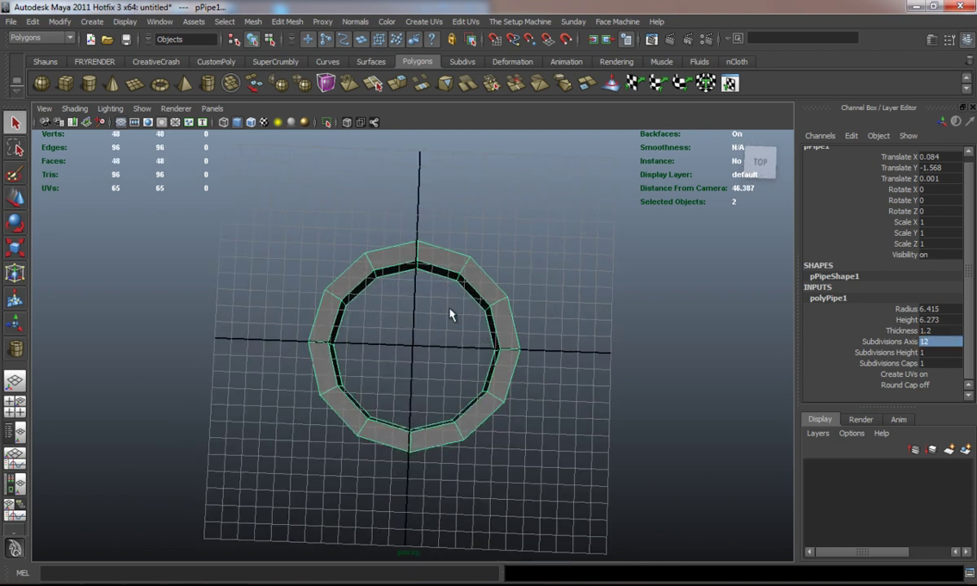
{"action": "right_click_drag", "start_coordinate": [399, 260], "coordinate": [354, 259]}
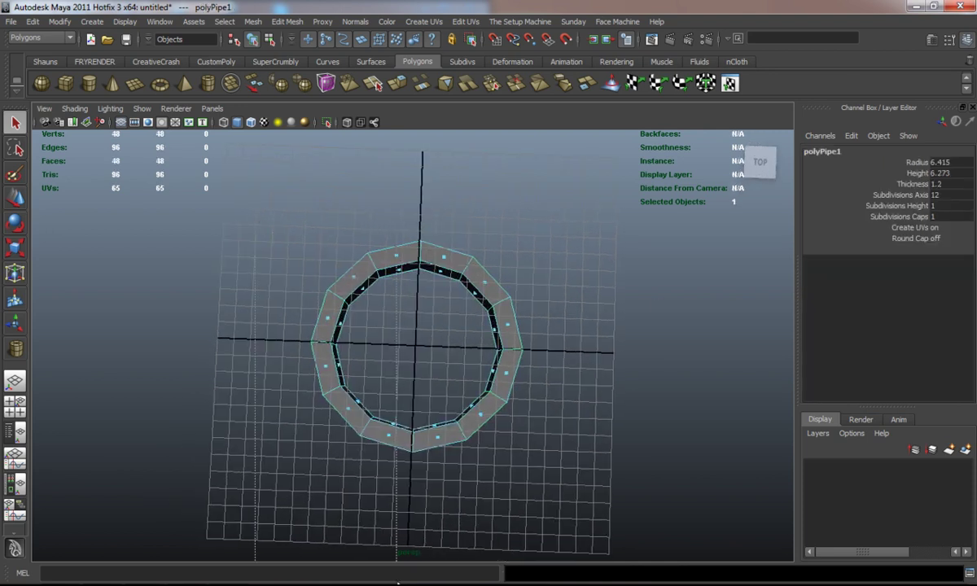
{"action": "left_click_drag", "start_coordinate": [397, 583], "coordinate": [410, 579]}
{"action": "left_click_drag", "start_coordinate": [397, 535], "coordinate": [420, 542], "text": "alt"}
{"action": "key", "text": "Delete"}
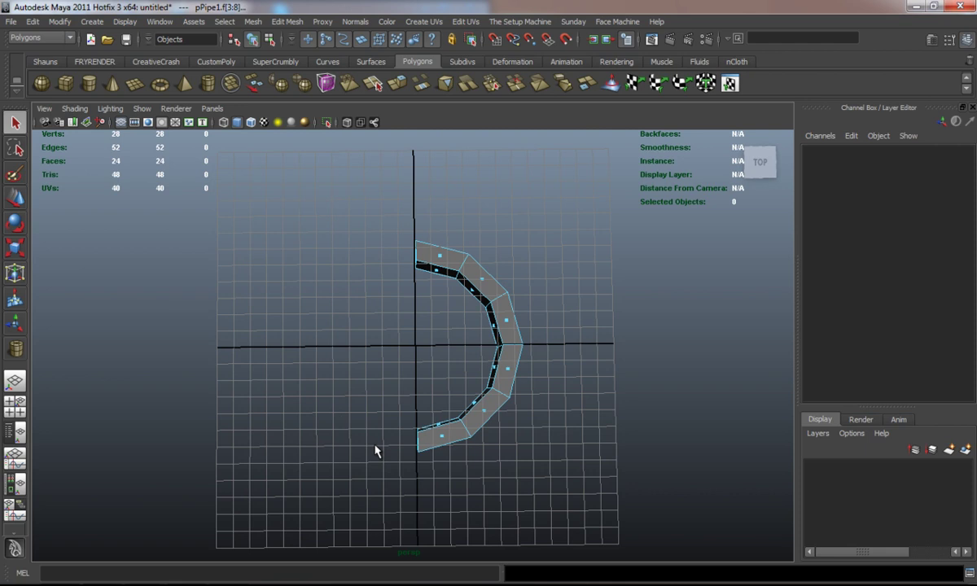
- Delete the half ring's side walls, lower cap and front half, keeping only the three flat upper faces of a quarter arc
{"action": "left_click_drag", "start_coordinate": [369, 403], "coordinate": [234, 372], "text": "alt"}
{"action": "left_click_drag", "start_coordinate": [311, 389], "coordinate": [423, 388]}
{"action": "key", "text": "Delete"}
{"action": "left_click_drag", "start_coordinate": [376, 352], "coordinate": [622, 526]}
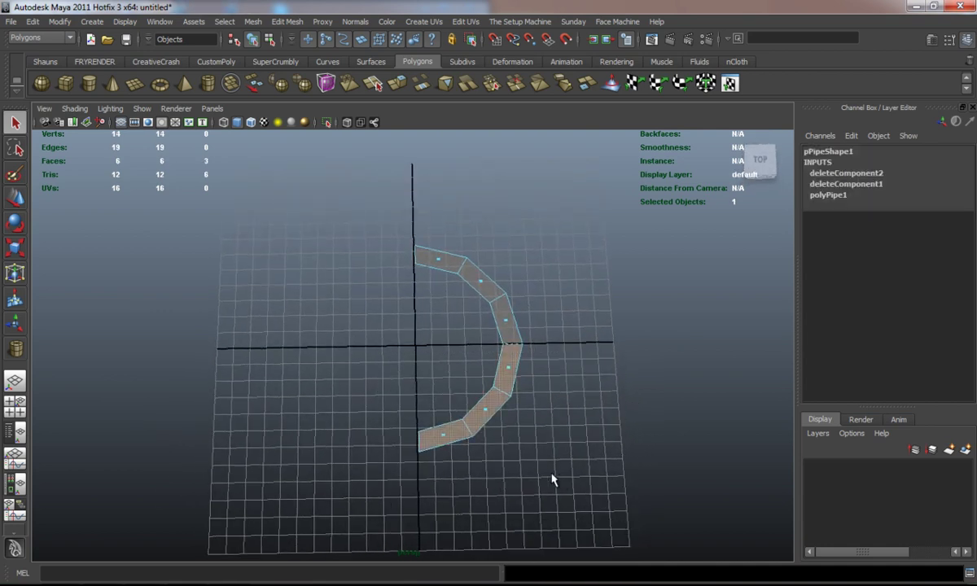
{"action": "key", "text": "Delete"}
- Stand the quarter arc upright with Rotate X 90 and move it along X to about 1.54
{"action": "right_click", "coordinate": [493, 286]}
{"action": "left_click", "coordinate": [521, 274]}
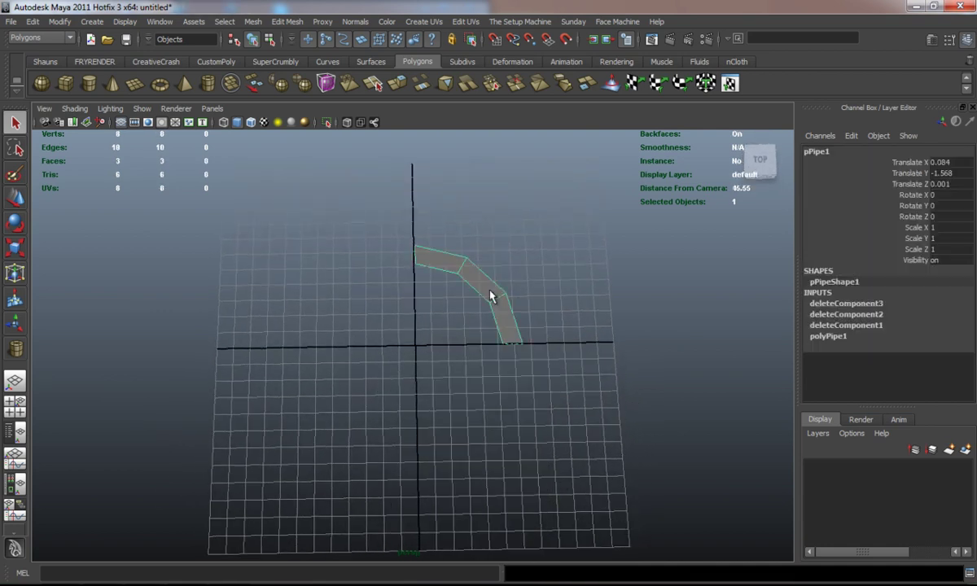
{"action": "key", "text": "e"}
{"action": "left_click_drag", "start_coordinate": [417, 252], "coordinate": [549, 306]}
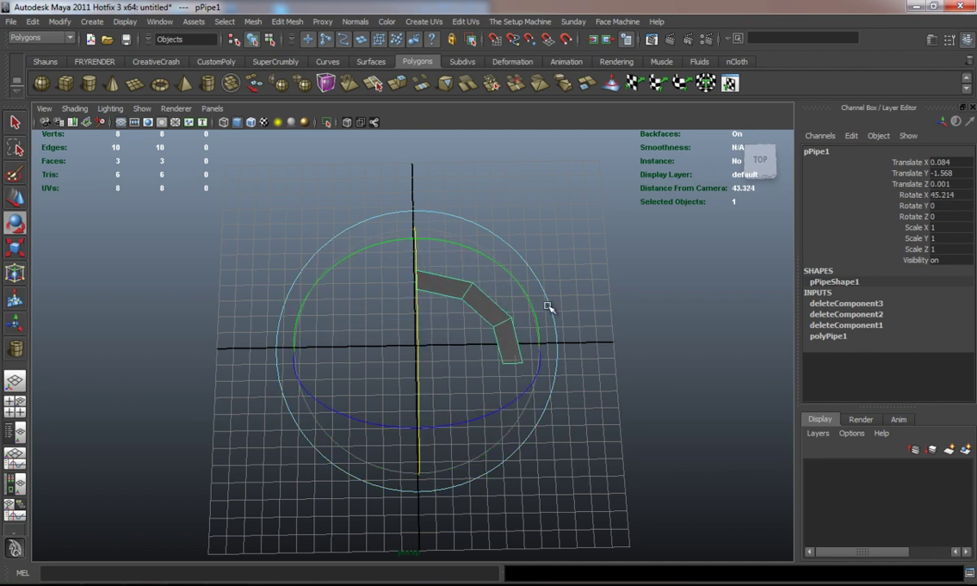
{"action": "left_click", "coordinate": [942, 195]}
{"action": "type", "text": "90"}
{"action": "key", "text": "Return"}
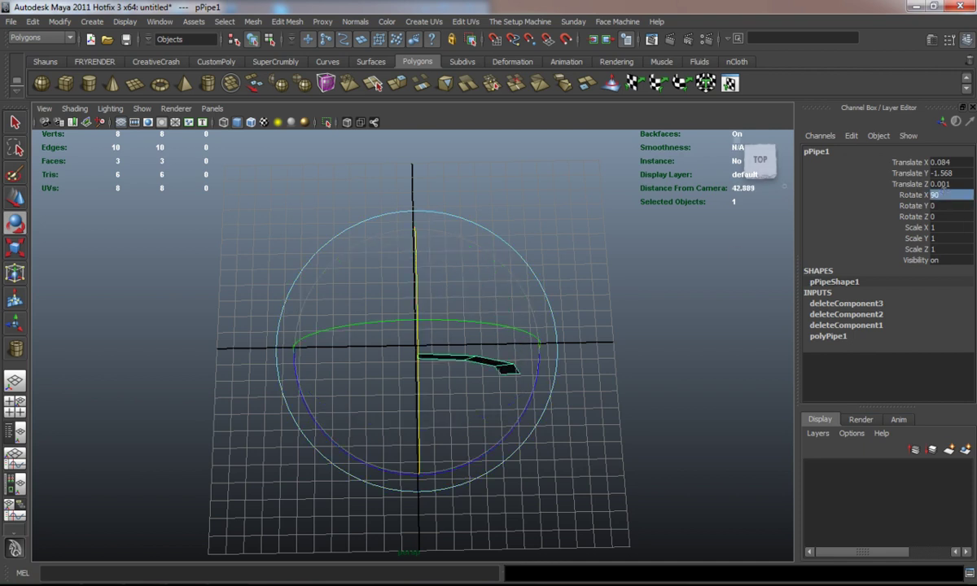
{"action": "left_click_drag", "start_coordinate": [508, 364], "coordinate": [502, 300], "text": "alt"}
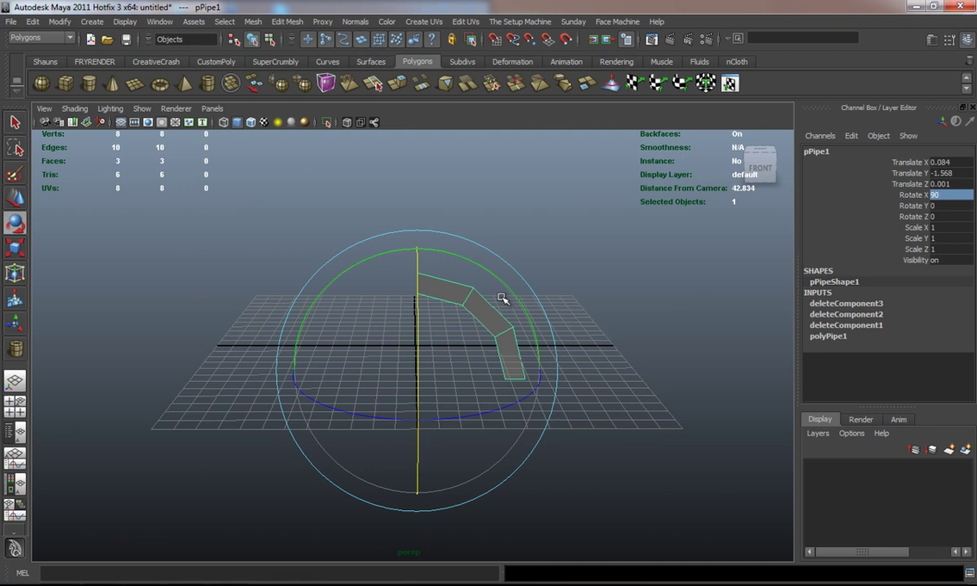
{"action": "key", "text": "w"}
{"action": "left_click_drag", "start_coordinate": [500, 370], "coordinate": [524, 371]}
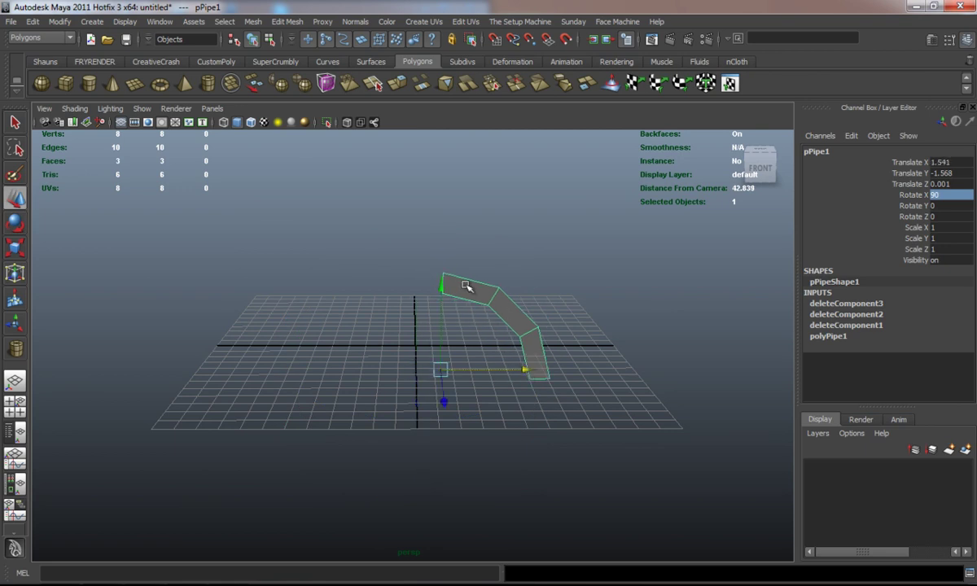
- Extrude the arc's upper end edge along negative X to about the grid centre, adding a straight segment
{"action": "right_click_drag", "start_coordinate": [466, 282], "coordinate": [460, 249]}
{"action": "left_click", "coordinate": [443, 282]}
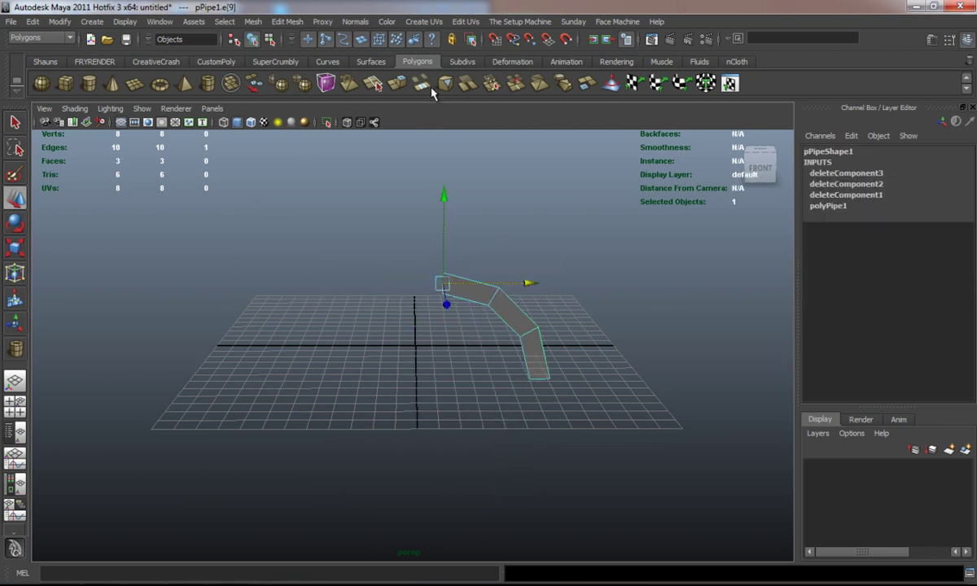
{"action": "left_click", "coordinate": [397, 87]}
{"action": "key", "text": "w"}
{"action": "left_click_drag", "start_coordinate": [528, 282], "coordinate": [525, 279]}
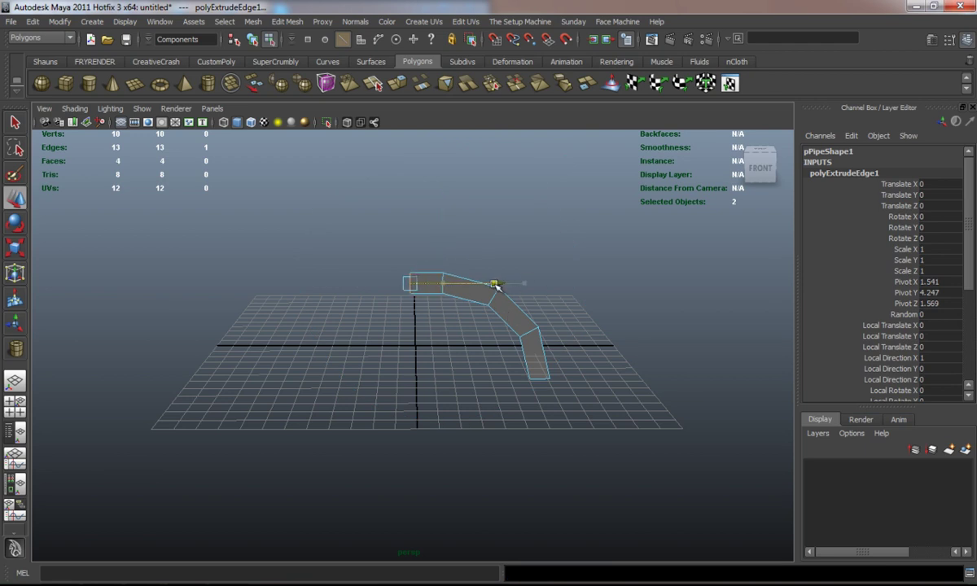
{"action": "left_click_drag", "start_coordinate": [497, 284], "coordinate": [496, 284]}
{"action": "left_click", "coordinate": [593, 323]}
- Extrude all border edges of the arc backwards along Z to about -1.7, giving the flat profile depth
{"action": "left_click_drag", "start_coordinate": [560, 326], "coordinate": [529, 321], "text": "alt"}
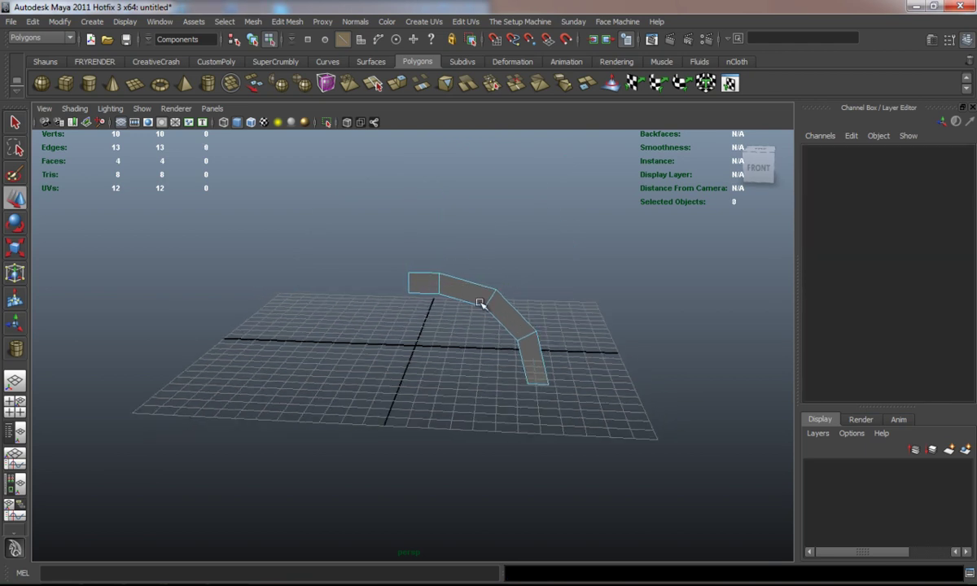
{"action": "right_click_drag", "start_coordinate": [479, 314], "coordinate": [494, 299]}
{"action": "left_click", "coordinate": [494, 299]}
{"action": "left_click_drag", "start_coordinate": [473, 321], "coordinate": [407, 305], "text": "alt"}
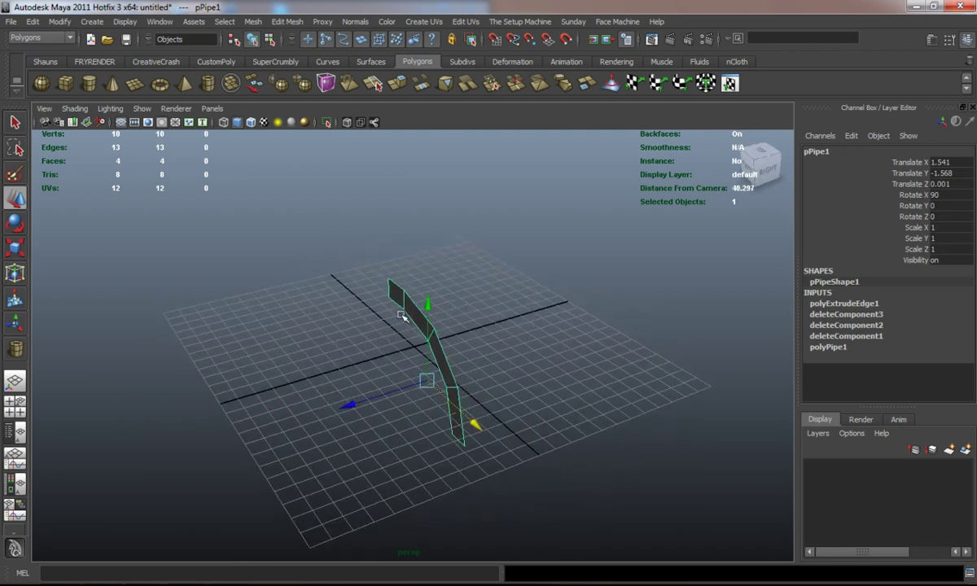
{"action": "right_click_drag", "start_coordinate": [407, 305], "coordinate": [406, 290]}
{"action": "left_click", "coordinate": [399, 289]}
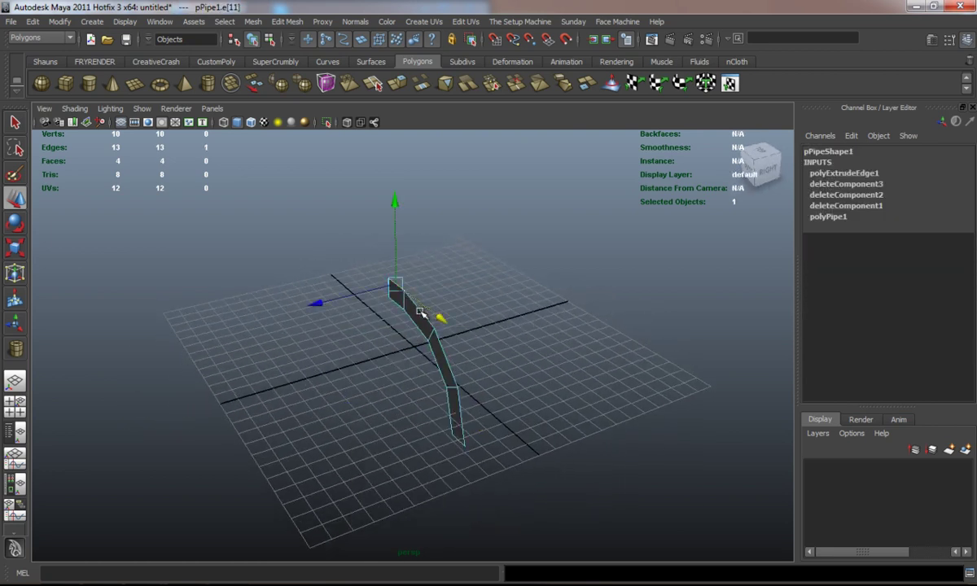
{"action": "left_click", "coordinate": [418, 308]}
{"action": "double_click", "coordinate": [416, 308]}
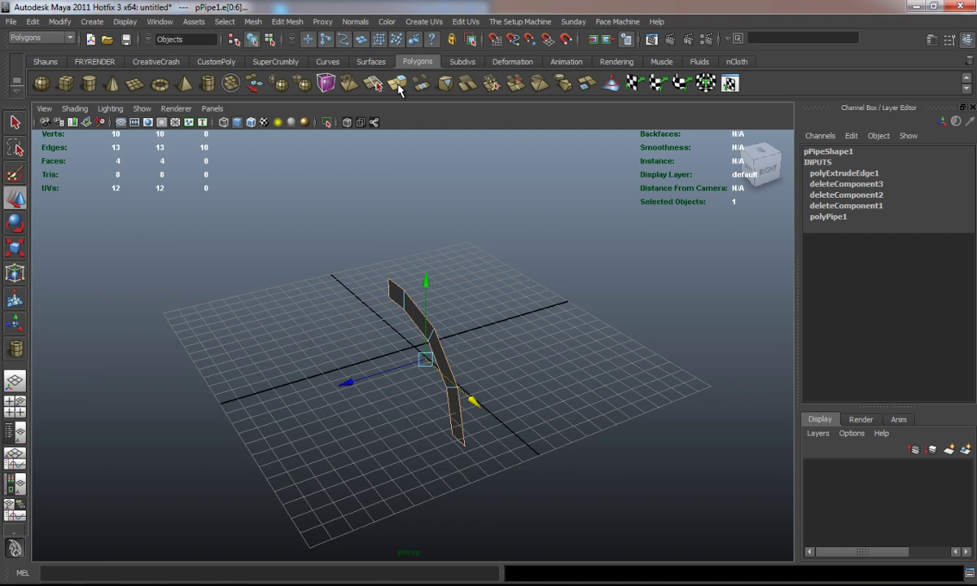
{"action": "key", "text": "g"}
{"action": "key", "text": "w"}
{"action": "left_click_drag", "start_coordinate": [351, 381], "coordinate": [404, 371]}
{"action": "left_click", "coordinate": [356, 358]}
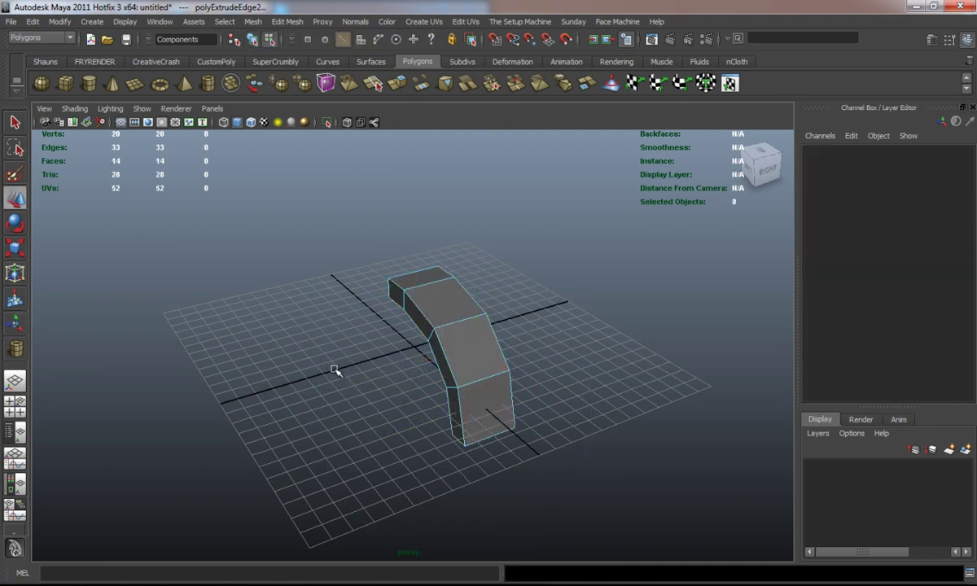
- Delete the four faces on the underside of the arch
{"action": "left_click_drag", "start_coordinate": [335, 368], "coordinate": [444, 292], "text": "alt"}
{"action": "right_click", "coordinate": [448, 295]}
{"action": "right_click_drag", "start_coordinate": [447, 295], "coordinate": [450, 324]}
{"action": "left_click_drag", "start_coordinate": [450, 325], "coordinate": [430, 300], "text": "alt"}
{"action": "scroll", "coordinate": [429, 299], "scroll_direction": "up", "scroll_amount": 3}
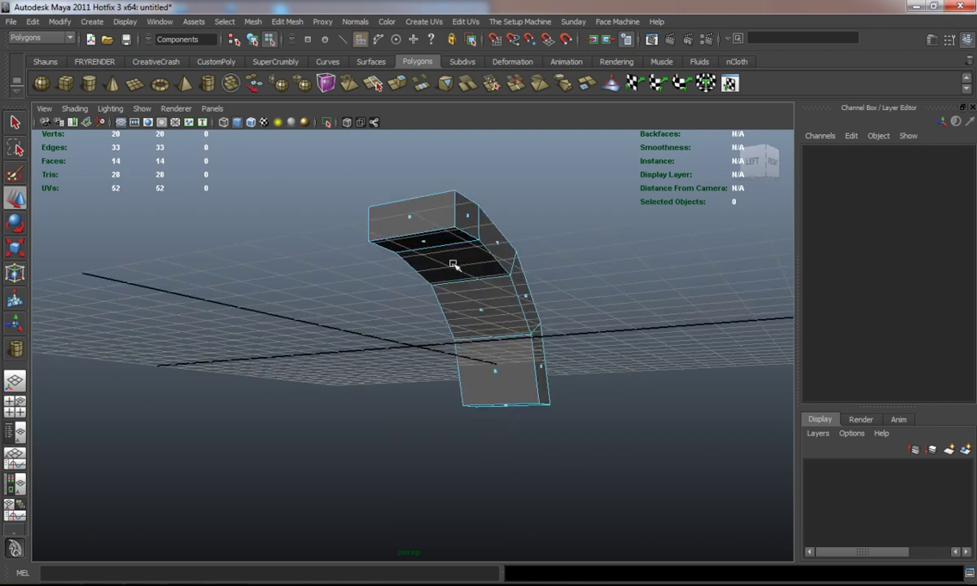
{"action": "left_click", "coordinate": [453, 265]}
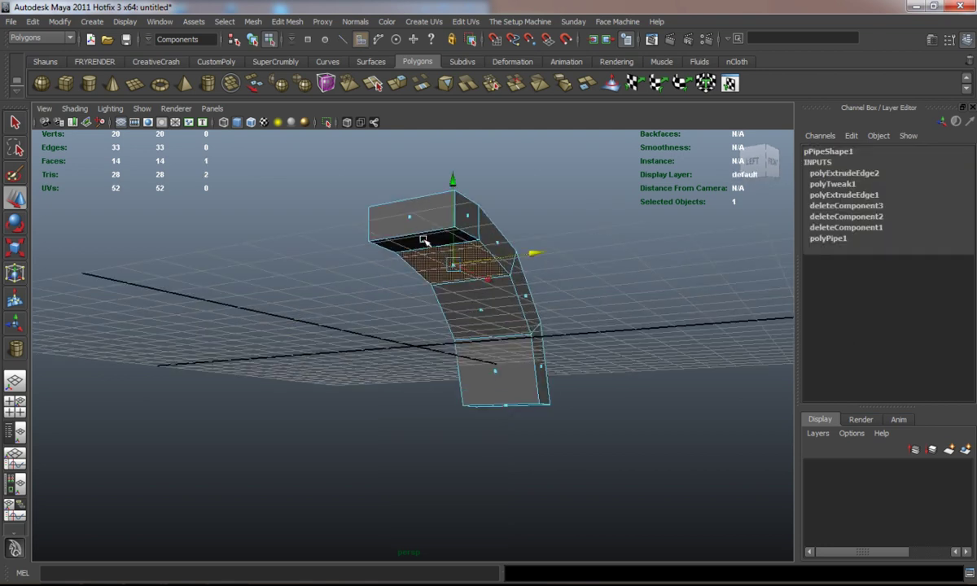
{"action": "left_click", "coordinate": [480, 311], "text": "shift"}
{"action": "left_click", "coordinate": [494, 371], "text": "shift"}
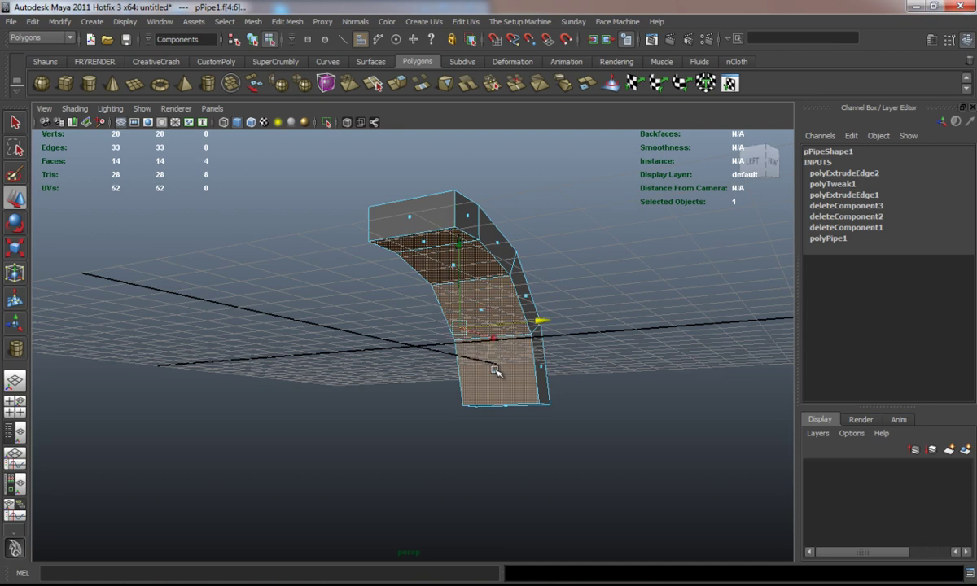
{"action": "key", "text": "Delete"}
- Delete the end face at the arch's foot and the end face at its upper centre end
{"action": "left_click_drag", "start_coordinate": [497, 375], "coordinate": [499, 394], "text": "alt"}
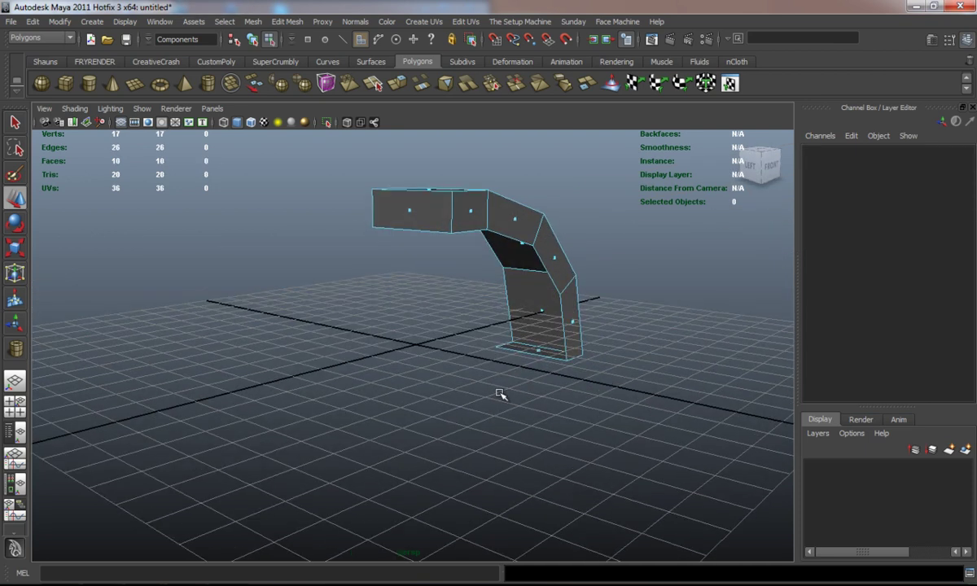
{"action": "left_click", "coordinate": [537, 352]}
{"action": "key", "text": "Delete"}
{"action": "left_click_drag", "start_coordinate": [492, 321], "coordinate": [437, 328], "text": "alt"}
{"action": "left_click", "coordinate": [422, 236]}
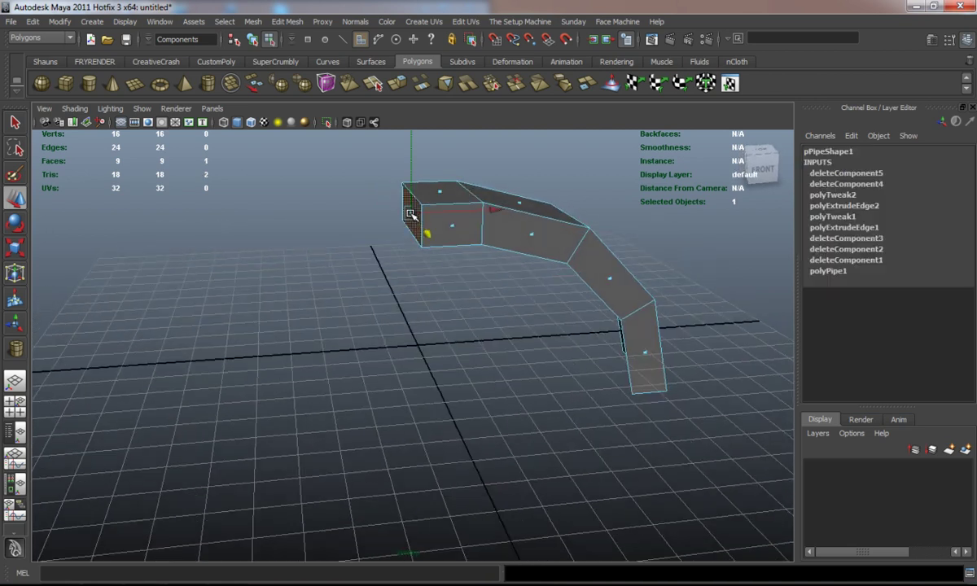
{"action": "key", "text": "Delete"}
- Extrude the four rear edges of the arch's outer surface backwards along Z, adding a second row of faces of similar width
{"action": "left_click_drag", "start_coordinate": [511, 316], "coordinate": [514, 261], "text": "alt"}
{"action": "right_click_drag", "start_coordinate": [514, 238], "coordinate": [547, 220]}
{"action": "left_click_drag", "start_coordinate": [538, 243], "coordinate": [464, 265], "text": "alt"}
{"action": "right_click_drag", "start_coordinate": [464, 265], "coordinate": [460, 233]}
{"action": "left_click_drag", "start_coordinate": [461, 248], "coordinate": [323, 261], "text": "alt"}
{"action": "left_click", "coordinate": [418, 253]}
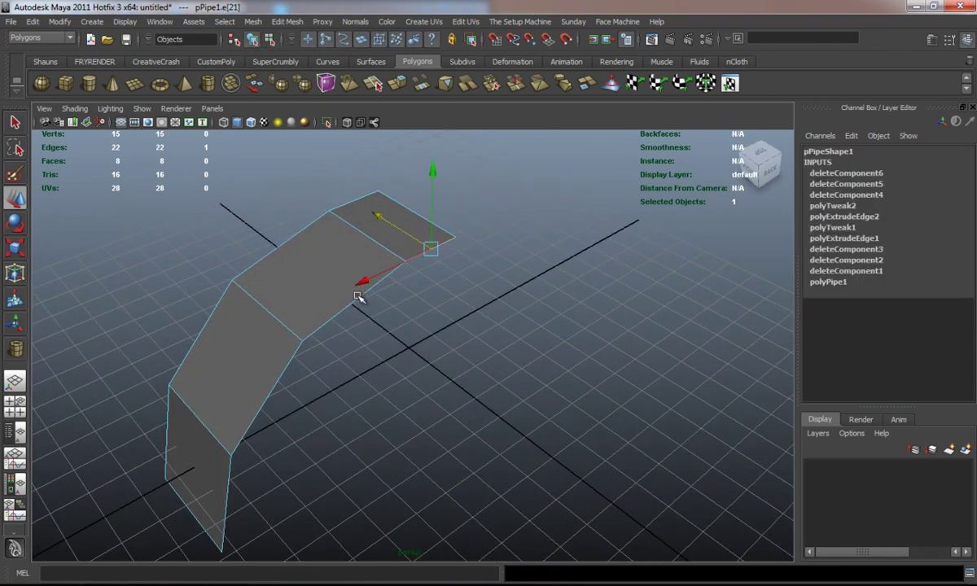
{"action": "left_click_drag", "start_coordinate": [353, 312], "coordinate": [389, 291], "text": "alt"}
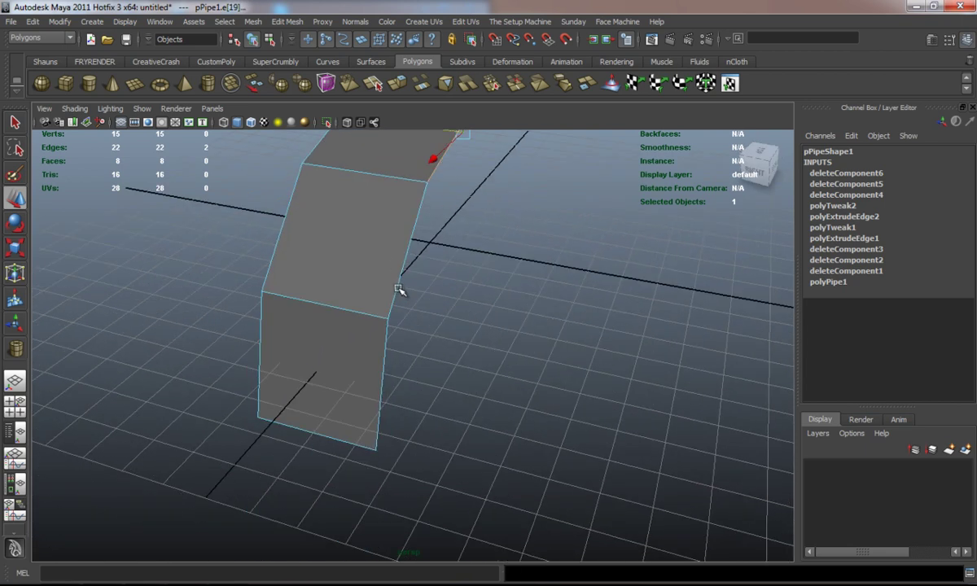
{"action": "left_click", "coordinate": [398, 286], "text": "shift"}
{"action": "left_click", "coordinate": [384, 365], "text": "shift"}
{"action": "key", "text": "g"}
{"action": "right_click_drag", "start_coordinate": [501, 309], "coordinate": [428, 327], "text": "alt"}
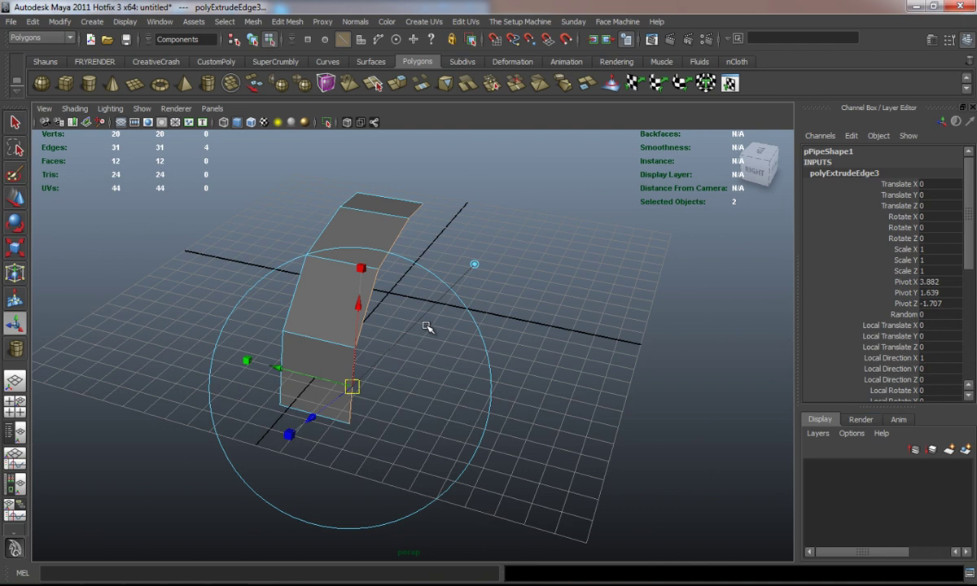
{"action": "left_click_drag", "start_coordinate": [428, 327], "coordinate": [437, 324], "text": "alt"}
{"action": "key", "text": "w"}
{"action": "left_click_drag", "start_coordinate": [324, 297], "coordinate": [406, 342]}
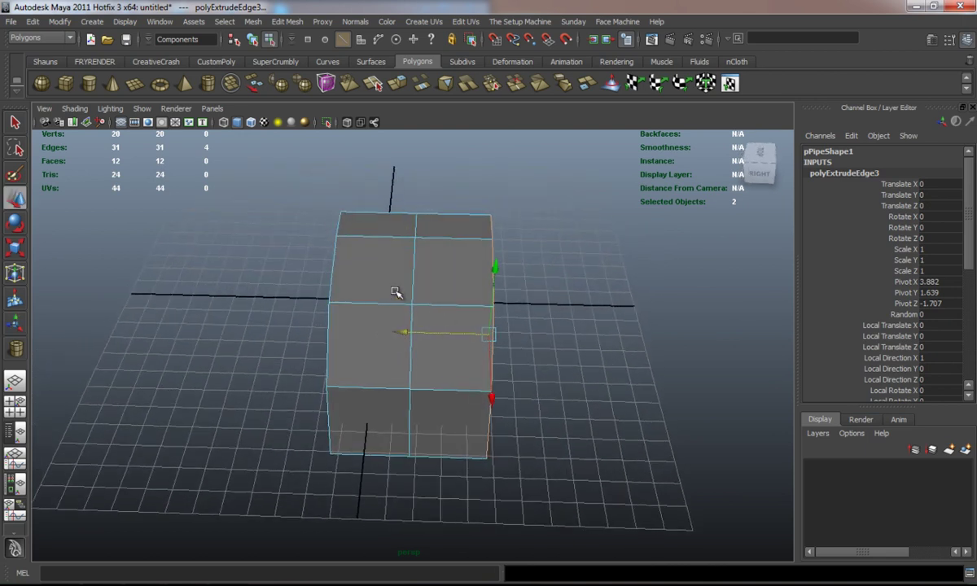
- Mirror the arch geometry in the -Z direction, merged with the original and with merged vertices
{"action": "right_click_drag", "start_coordinate": [394, 289], "coordinate": [452, 273]}
{"action": "left_click", "coordinate": [252, 21]}
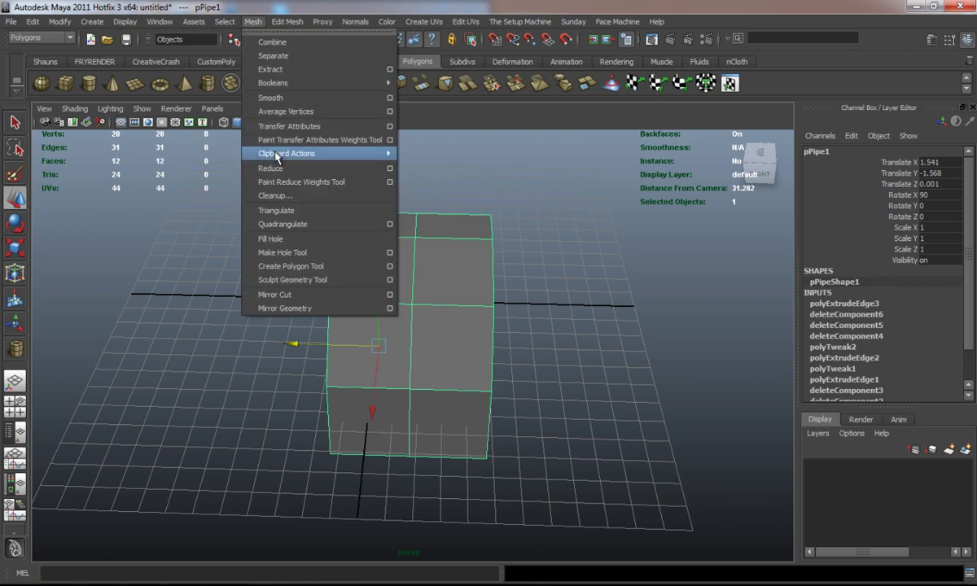
{"action": "left_click", "coordinate": [391, 310]}
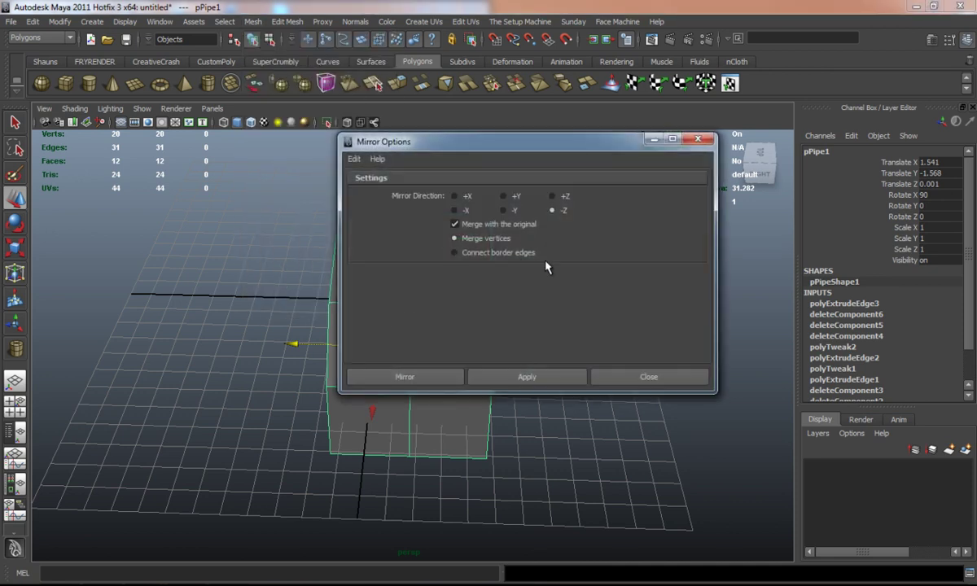
{"action": "left_click", "coordinate": [542, 379]}
{"action": "left_click_drag", "start_coordinate": [605, 148], "coordinate": [195, 175]}
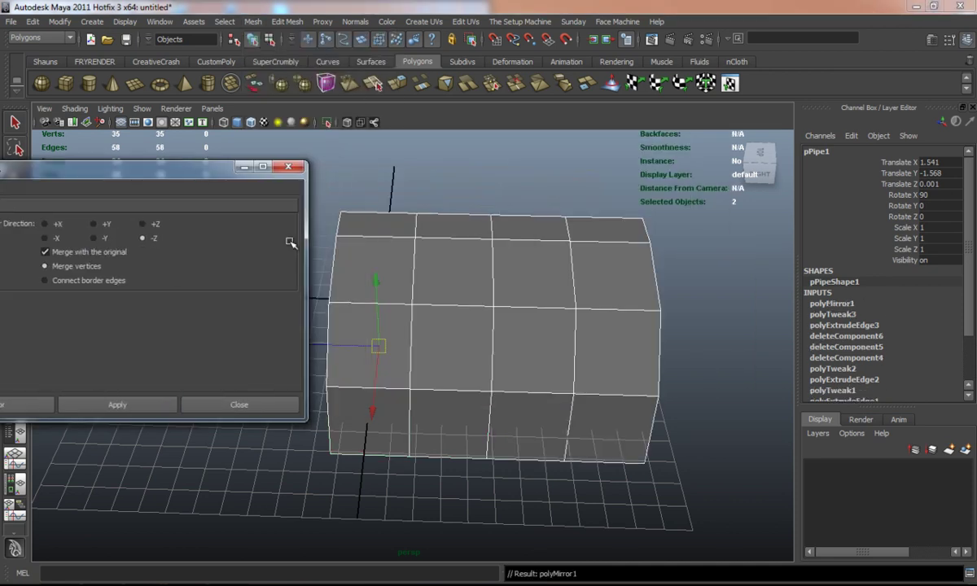
- Scale the mirrored arch to about 0.363 in X and preview it smoothed
{"action": "left_click_drag", "start_coordinate": [382, 309], "coordinate": [476, 387], "text": "alt"}
{"action": "key", "text": "r"}
{"action": "key", "text": "3"}
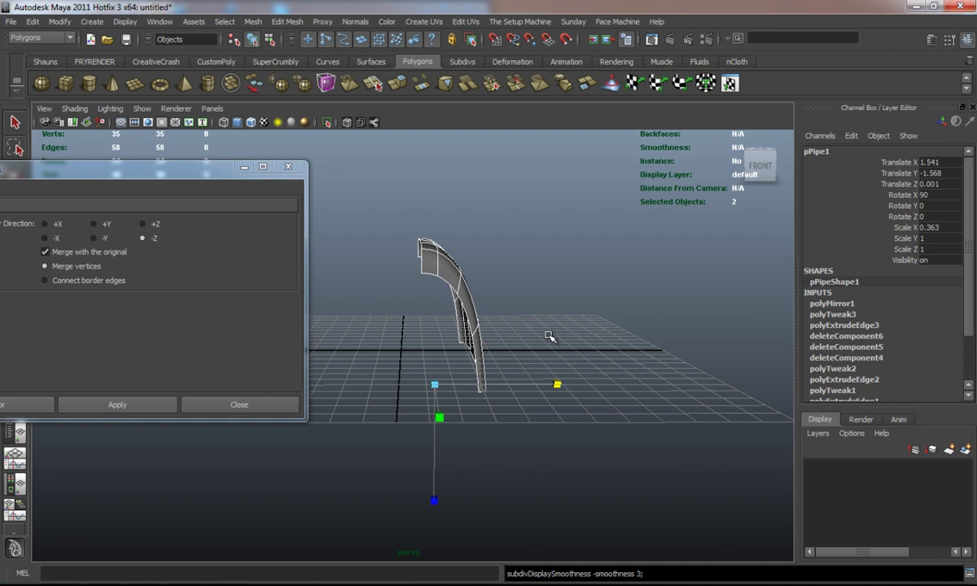
- Mirror the narrowed half arch in the -X direction, merged with the original, to complete the arch
{"action": "left_click", "coordinate": [549, 337]}
{"action": "left_click", "coordinate": [434, 262]}
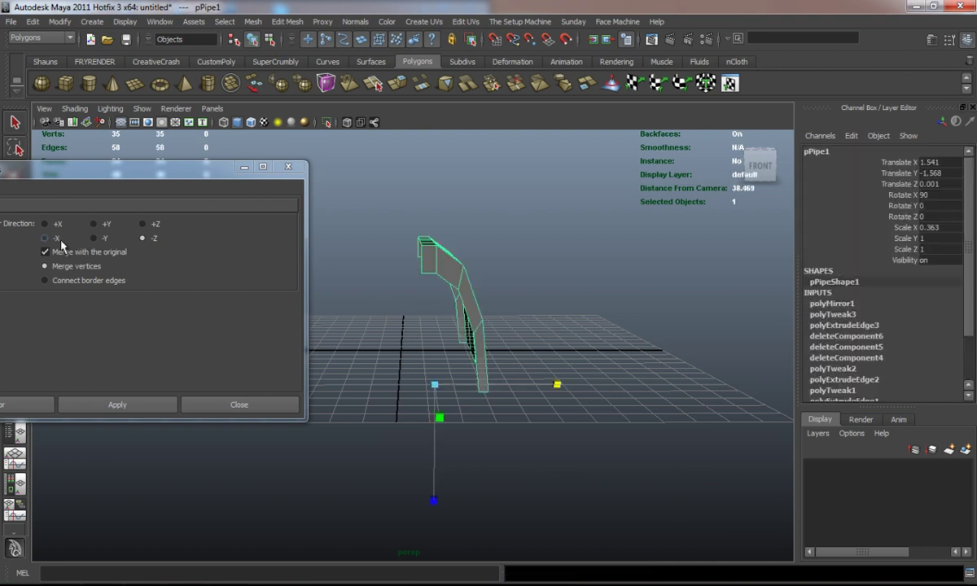
{"action": "left_click", "coordinate": [45, 238]}
{"action": "left_click", "coordinate": [111, 404]}
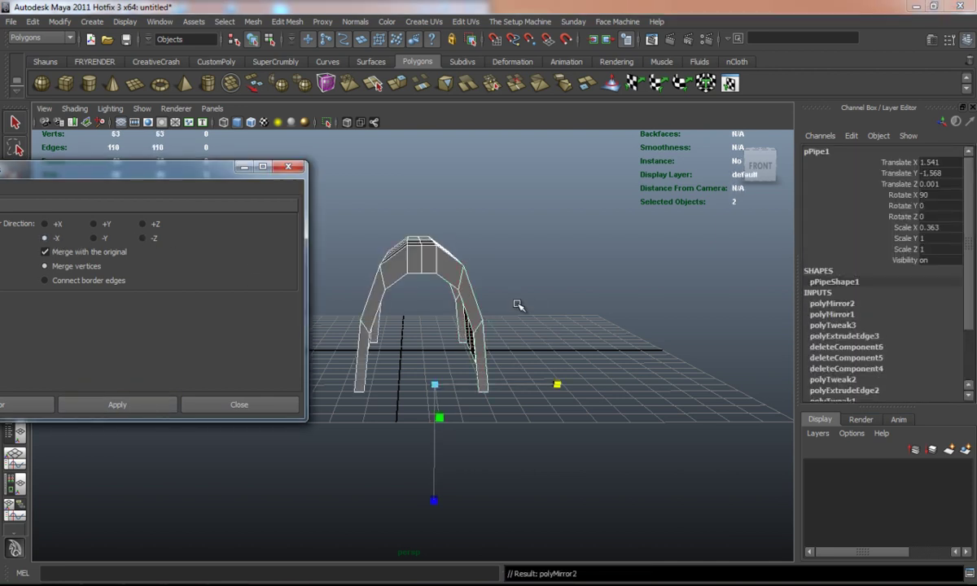
- Undo the -X mirror and the narrowing in X, and mirror the full-width half arch in -X, merged with the original
{"action": "mouse_move", "coordinate": [518, 306]}
{"action": "left_mouse_down", "text": "alt"}
{"action": "mouse_move", "coordinate": [508, 326]}
{"action": "mouse_move", "coordinate": [516, 307]}
{"action": "left_mouse_up", "text": "alt"}
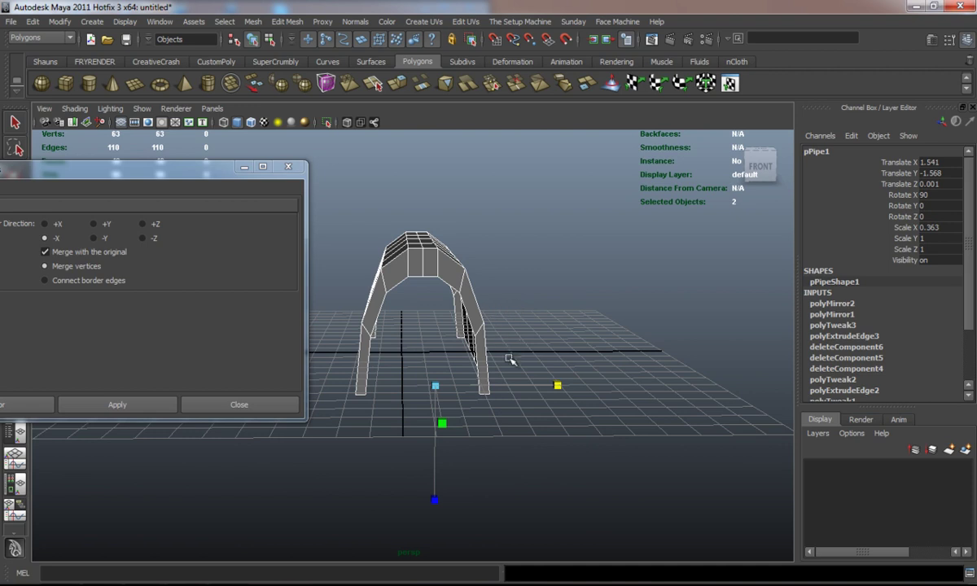
{"action": "key", "text": "ctrl+z"}
{"action": "key", "text": "ctrl+z"}
{"action": "key", "text": "ctrl+z"}
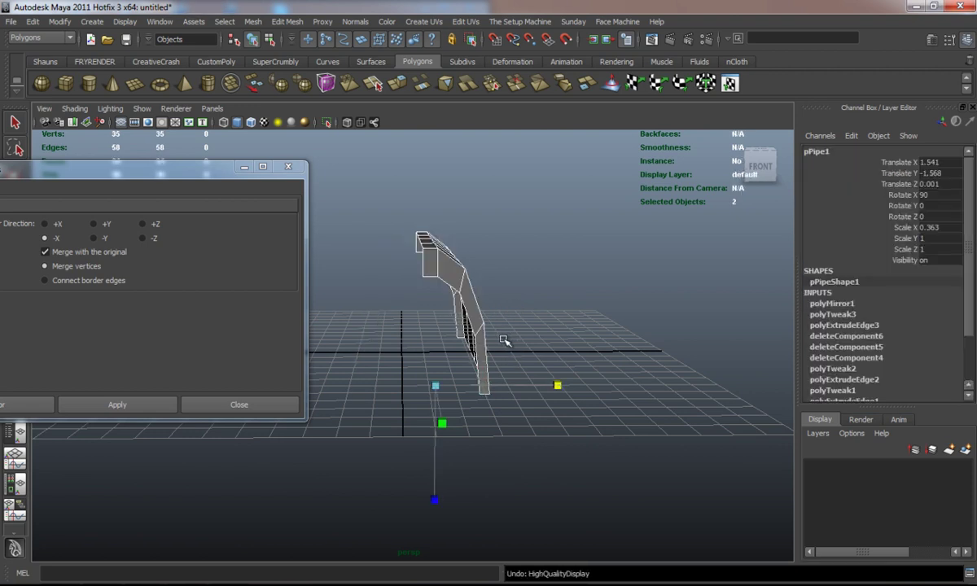
{"action": "key", "text": "ctrl+z"}
{"action": "left_click", "coordinate": [151, 404]}
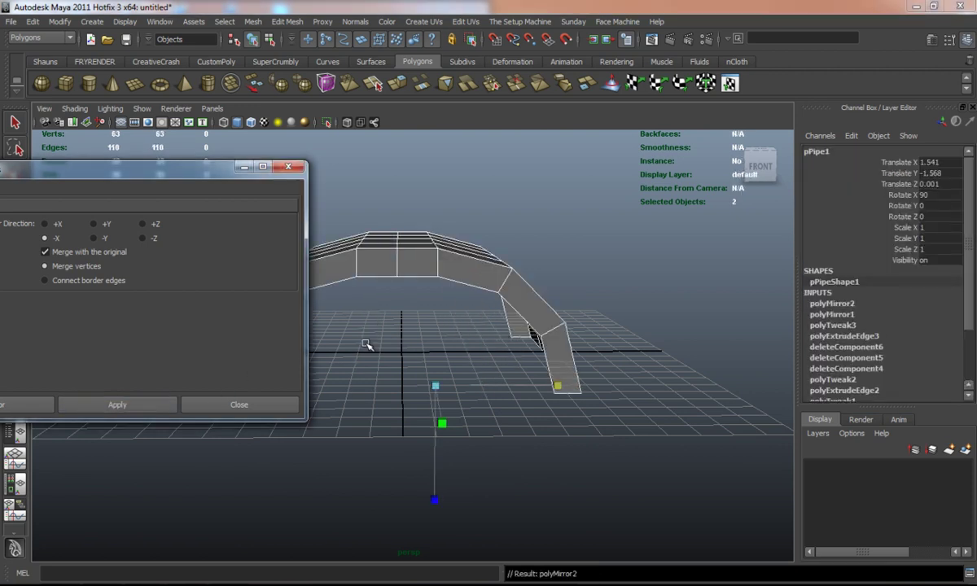
{"action": "mouse_move", "coordinate": [366, 342]}
{"action": "left_mouse_down", "text": "alt"}
{"action": "mouse_move", "coordinate": [431, 371]}
{"action": "mouse_move", "coordinate": [375, 353]}
{"action": "mouse_move", "coordinate": [365, 338]}
{"action": "left_mouse_up", "text": "alt"}
{"action": "left_click", "coordinate": [287, 166]}
- Scale the edge loops on both sides of the arch's centre line apart in X to widen the flat top, and preview it smoothed
{"action": "right_click_drag", "start_coordinate": [361, 278], "coordinate": [361, 266]}
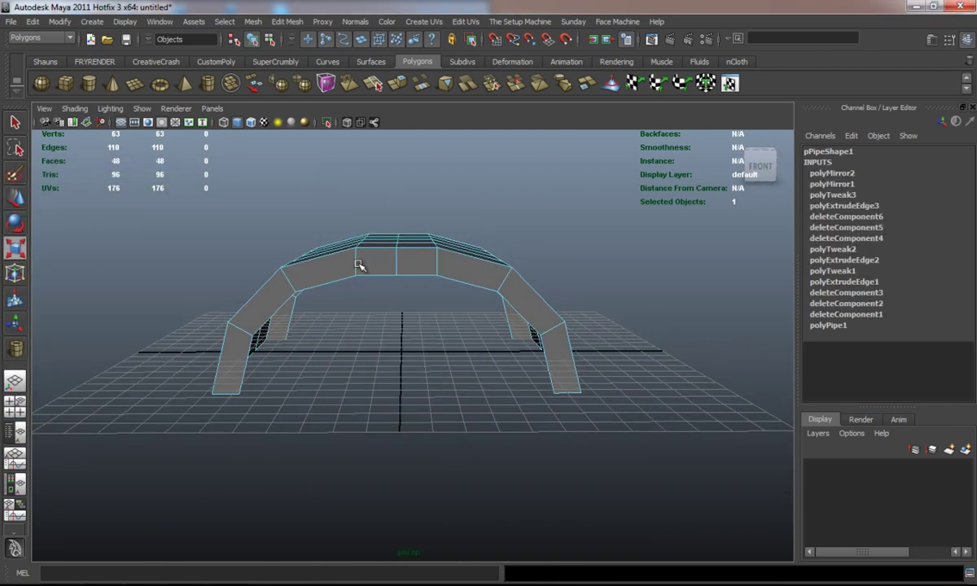
{"action": "double_click", "coordinate": [437, 261]}
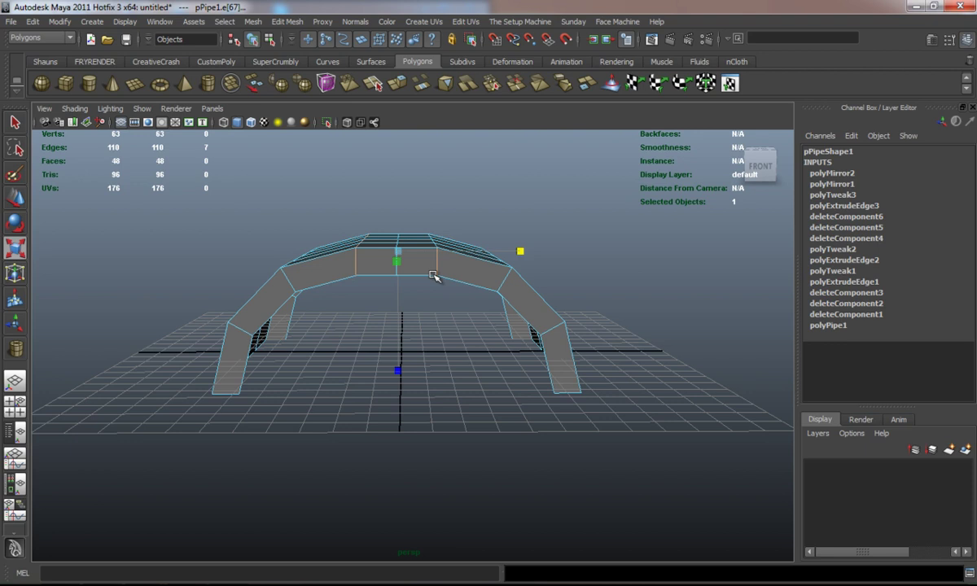
{"action": "middle_click_drag", "start_coordinate": [521, 250], "coordinate": [623, 253]}
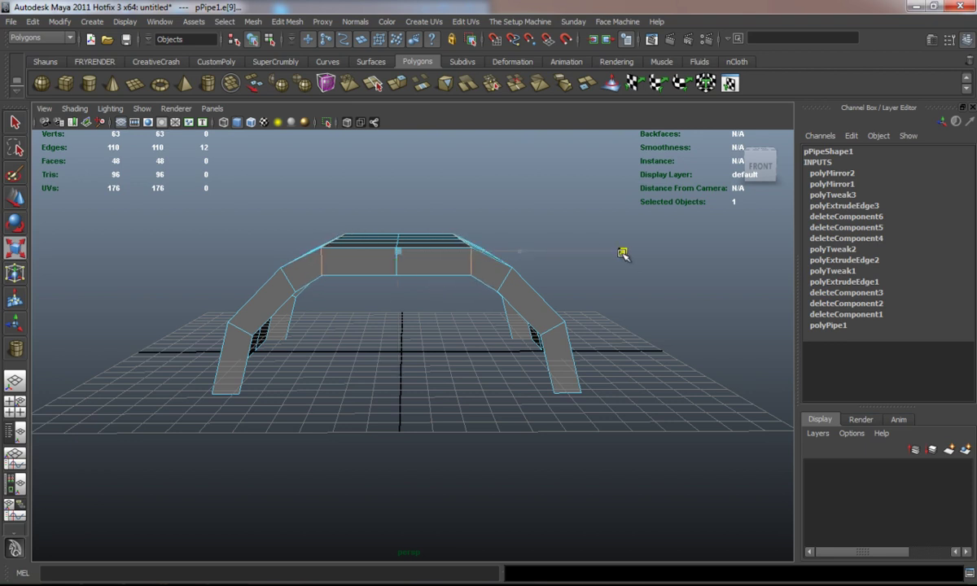
{"action": "key", "text": "3"}
{"action": "left_click", "coordinate": [267, 214]}
{"action": "left_click_drag", "start_coordinate": [229, 236], "coordinate": [241, 315], "text": "alt"}
- Reset the arch's transforms, history and pivot, and scale the whole arch to about 0.616 in X
{"action": "right_click_drag", "start_coordinate": [348, 262], "coordinate": [376, 246]}
{"action": "left_click", "coordinate": [376, 245]}
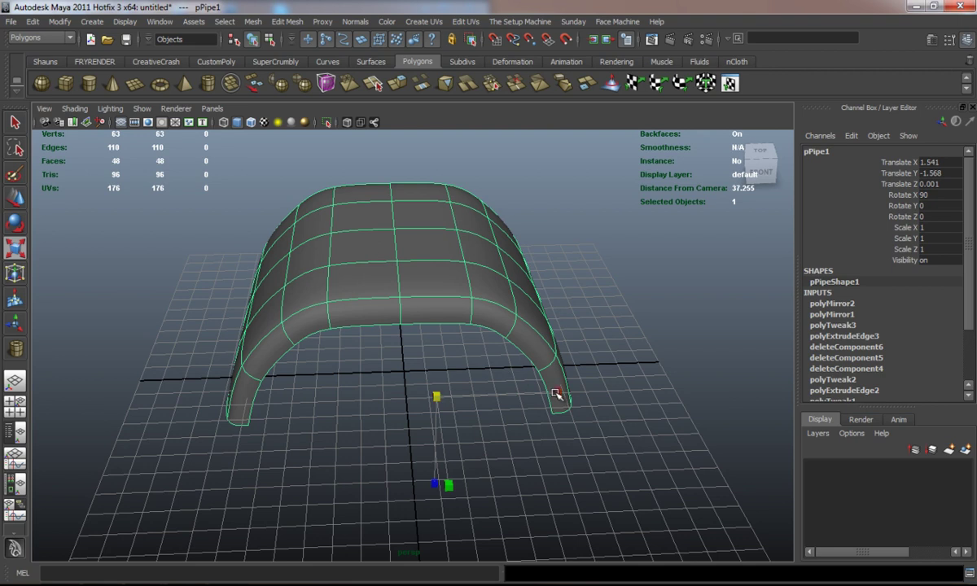
{"action": "left_click_drag", "start_coordinate": [556, 395], "coordinate": [516, 396]}
{"action": "key", "text": "ctrl+z"}
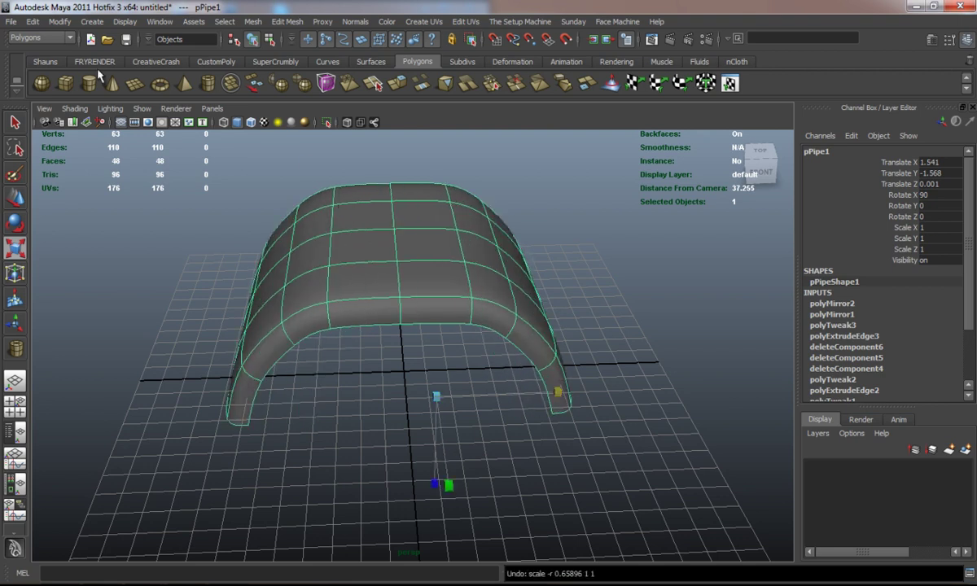
{"action": "left_click", "coordinate": [46, 61]}
{"action": "left_click", "coordinate": [253, 82]}
{"action": "left_click_drag", "start_coordinate": [516, 287], "coordinate": [468, 281]}
{"action": "left_click", "coordinate": [554, 334]}
{"action": "left_click_drag", "start_coordinate": [554, 333], "coordinate": [446, 296], "text": "alt"}
- Mirror the arch in the -Y direction, merged with the original and with merged vertices, to form a closed ring
{"action": "left_click", "coordinate": [423, 323]}
{"action": "left_click", "coordinate": [252, 22]}
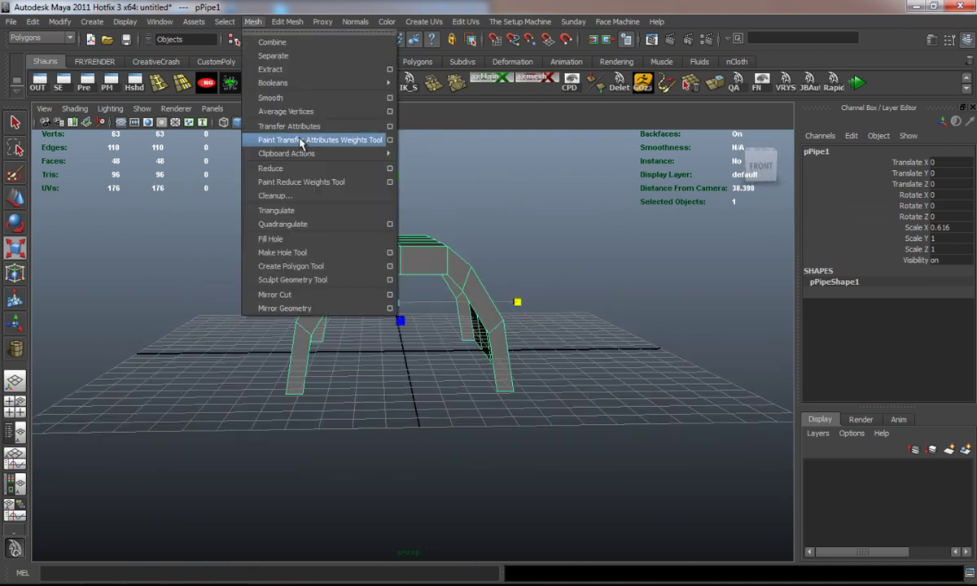
{"action": "left_click", "coordinate": [389, 309]}
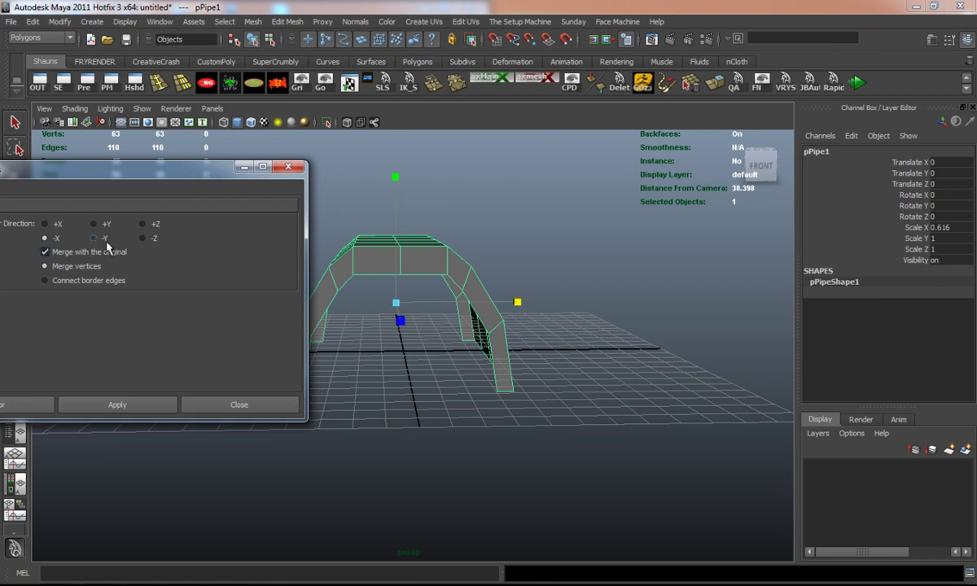
{"action": "left_click", "coordinate": [143, 404]}
- Move the two lower corner edge loops of the ring down in Y to square off its bottom
{"action": "left_click_drag", "start_coordinate": [383, 406], "coordinate": [409, 321], "text": "alt"}
{"action": "right_click_drag", "start_coordinate": [409, 321], "coordinate": [400, 320]}
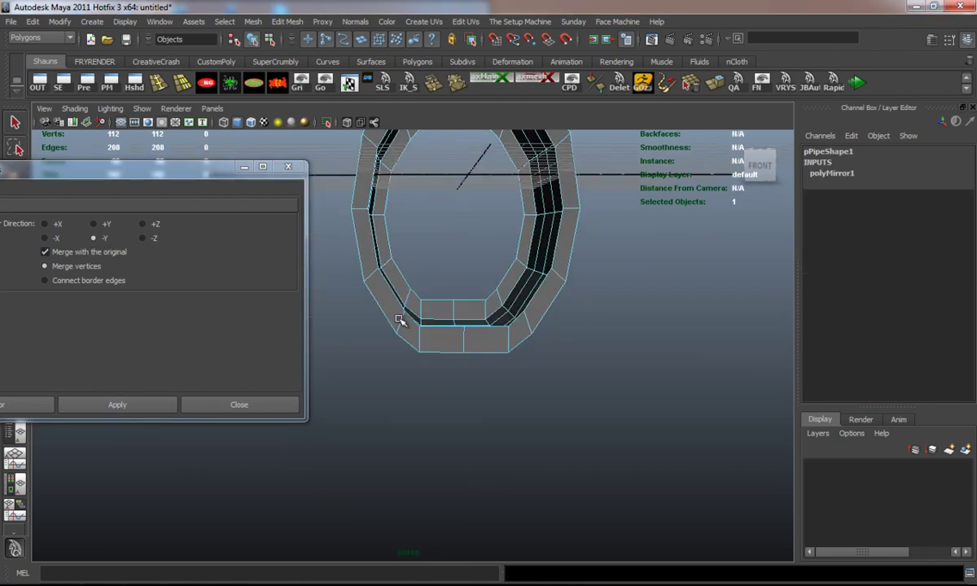
{"action": "double_click", "coordinate": [485, 350]}
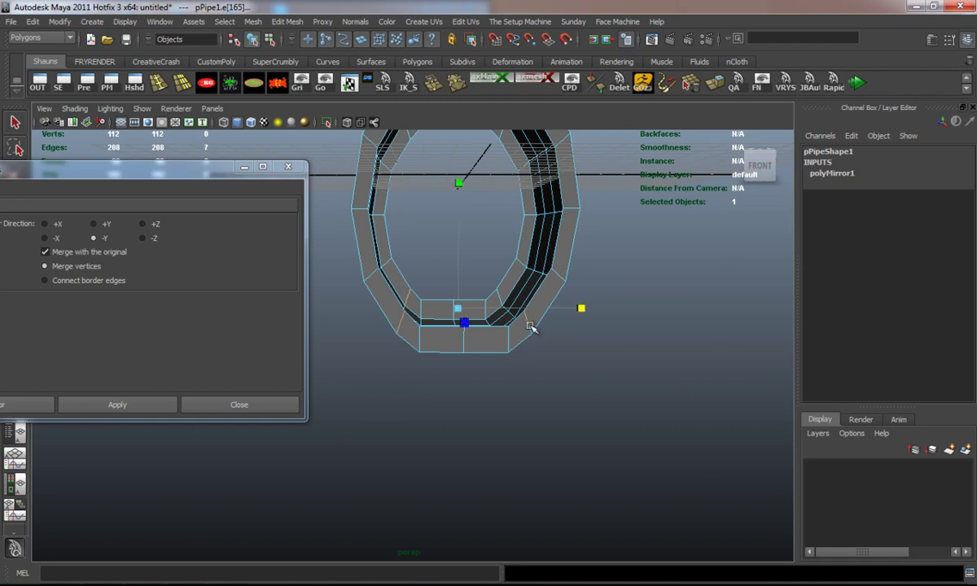
{"action": "key", "text": "w"}
{"action": "left_click_drag", "start_coordinate": [457, 219], "coordinate": [457, 231]}
{"action": "key", "text": "3"}
{"action": "key", "text": "1"}
{"action": "middle_click_drag", "start_coordinate": [381, 302], "coordinate": [381, 340], "text": "alt"}
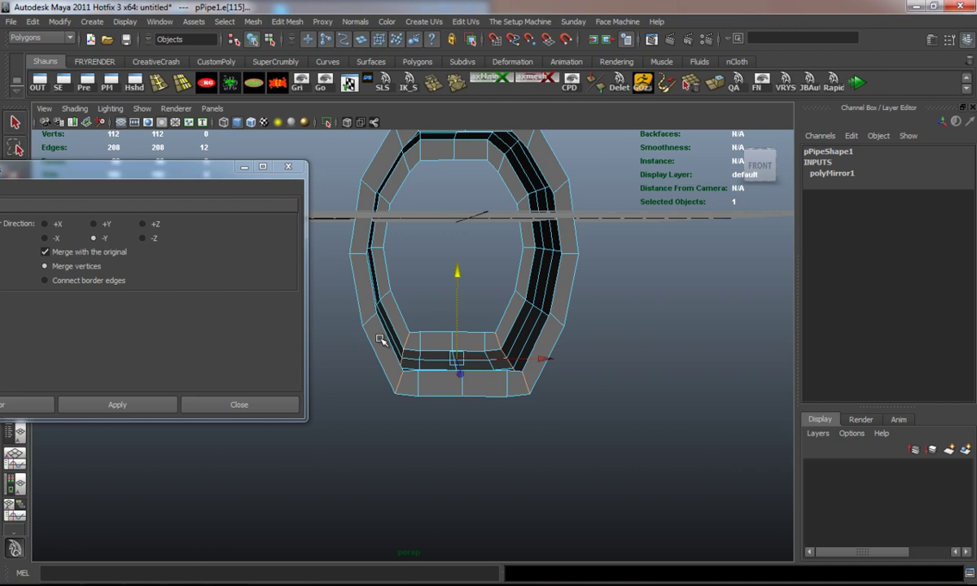
- Scale the vertices along both sides of the ring inward in X to narrow its middle, and preview it smoothed
{"action": "scroll", "coordinate": [382, 337], "scroll_direction": "down", "scroll_amount": 2}
{"action": "right_click_drag", "start_coordinate": [370, 277], "coordinate": [332, 207]}
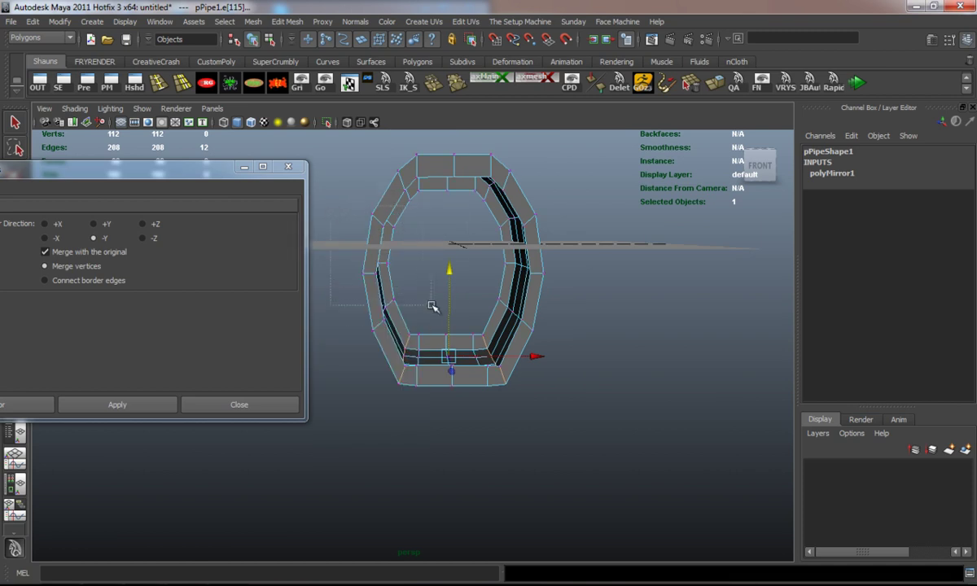
{"action": "left_click_drag", "start_coordinate": [597, 329], "coordinate": [596, 328]}
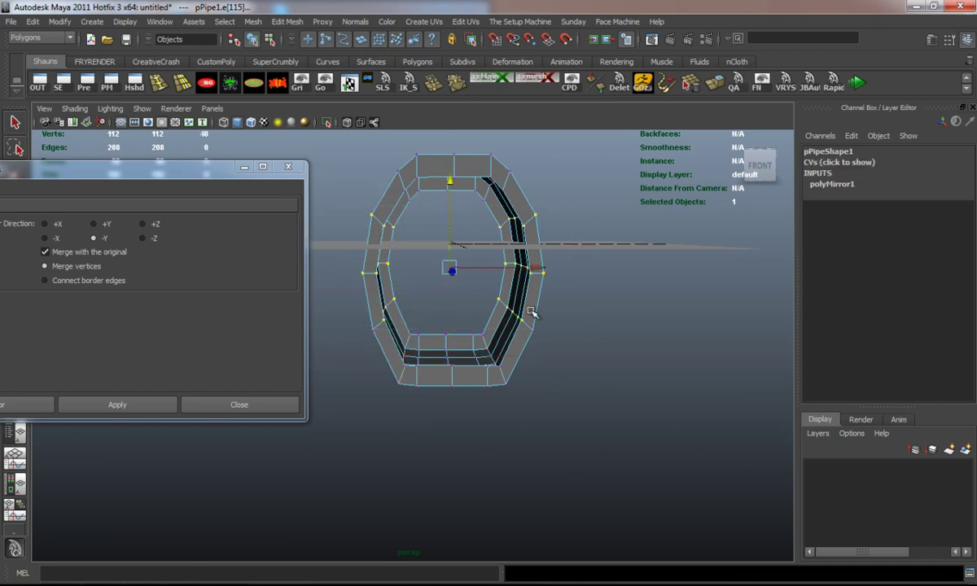
{"action": "key", "text": "r"}
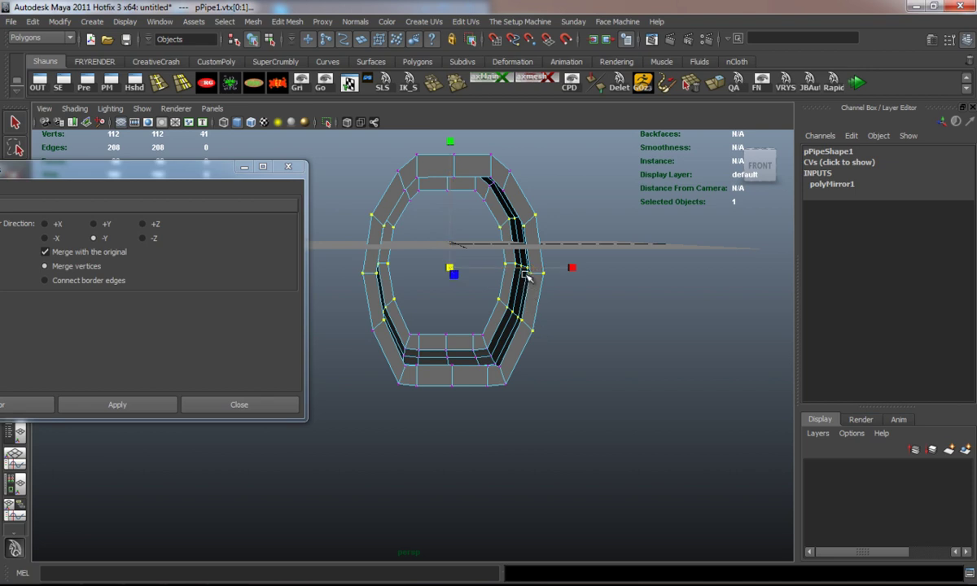
{"action": "left_click_drag", "start_coordinate": [571, 268], "coordinate": [545, 268]}
{"action": "key", "text": "ctrl+z"}
{"action": "middle_click_drag", "start_coordinate": [414, 329], "coordinate": [421, 284], "text": "alt"}
{"action": "left_click_drag", "start_coordinate": [577, 229], "coordinate": [543, 231]}
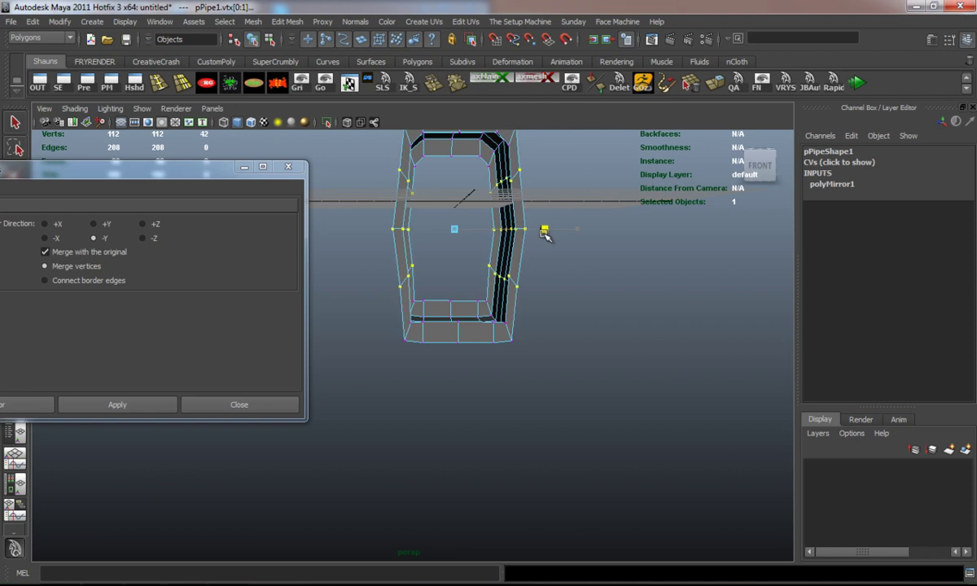
{"action": "key", "text": "3"}
{"action": "left_click", "coordinate": [553, 323]}
{"action": "left_click_drag", "start_coordinate": [552, 323], "coordinate": [368, 296], "text": "alt"}
{"action": "key", "text": "1"}
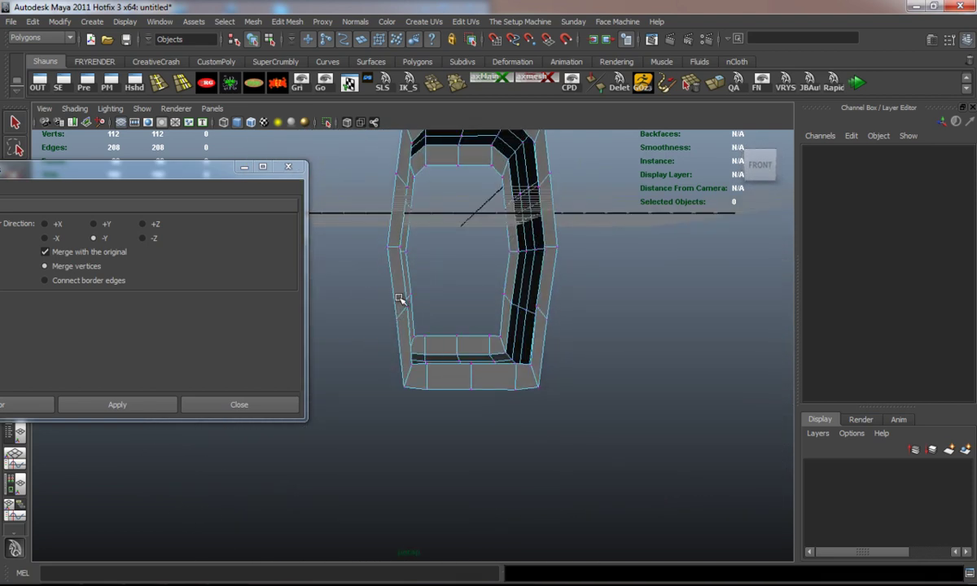
{"action": "double_click", "coordinate": [402, 314]}
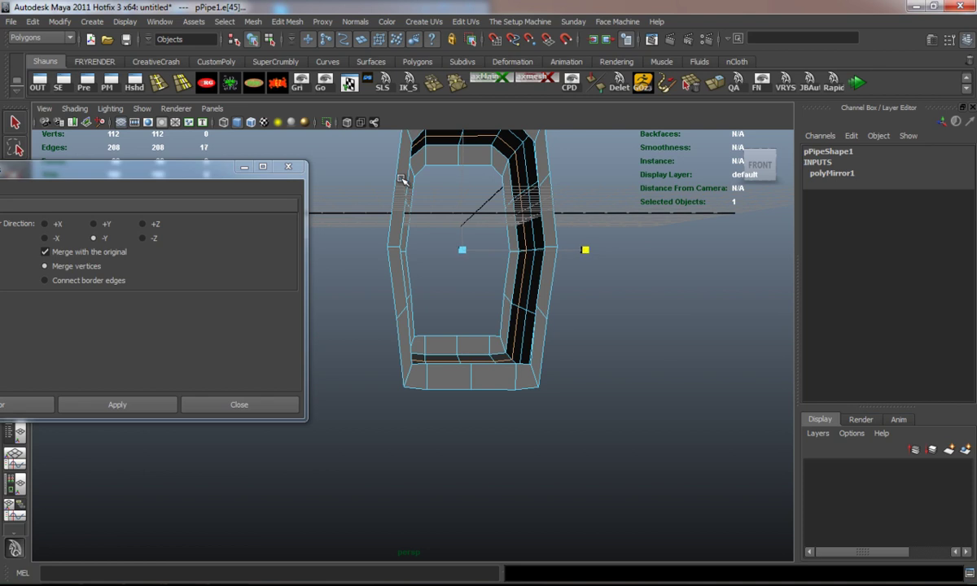
{"action": "mouse_move", "coordinate": [421, 213]}
{"action": "left_mouse_down", "text": "alt"}
{"action": "mouse_move", "coordinate": [415, 244]}
{"action": "mouse_move", "coordinate": [421, 209]}
{"action": "left_mouse_up", "text": "alt"}
{"action": "left_click", "coordinate": [420, 209]}
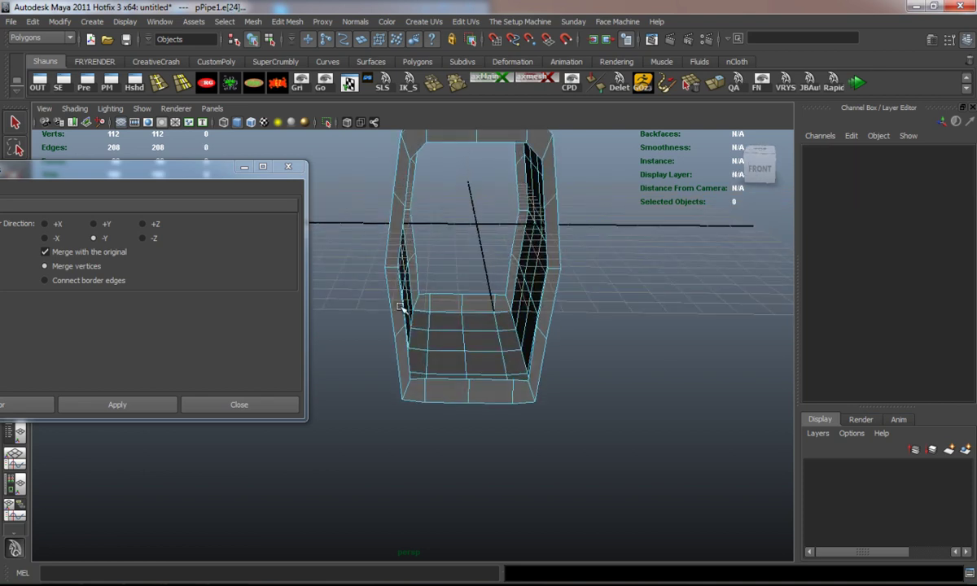
{"action": "left_click", "coordinate": [400, 330]}
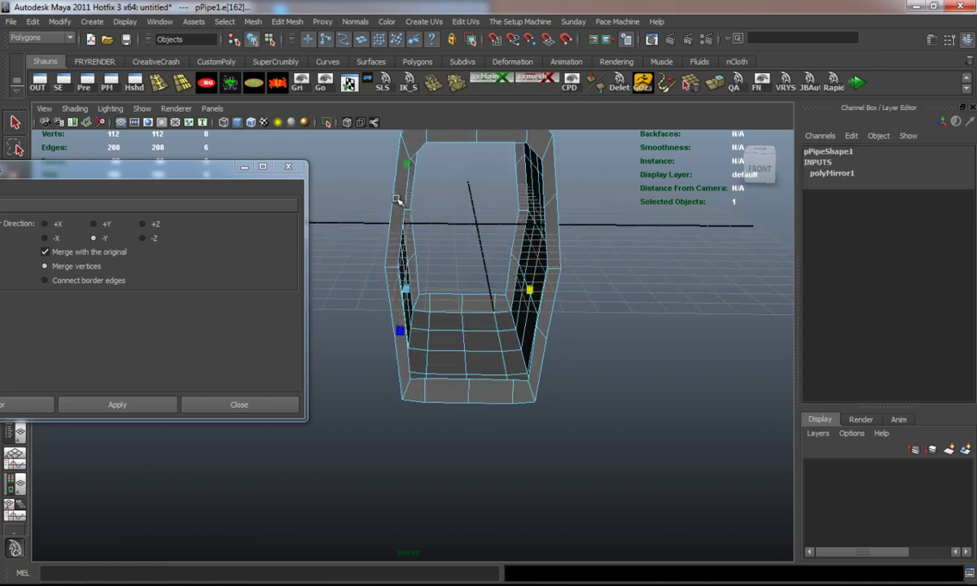
{"action": "double_click", "coordinate": [425, 254]}
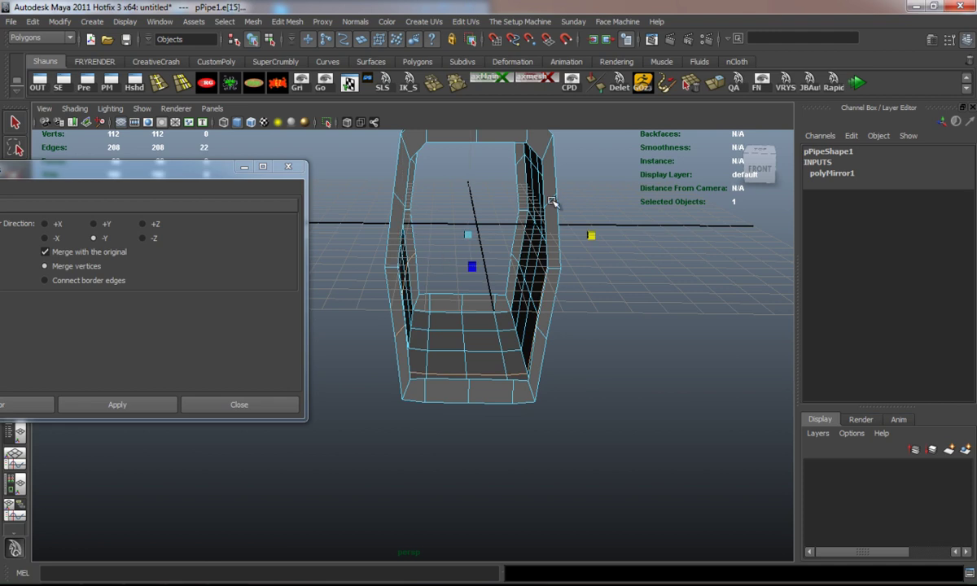
{"action": "middle_click_drag", "start_coordinate": [552, 201], "coordinate": [527, 290], "text": "alt"}
{"action": "left_click", "coordinate": [584, 260]}
{"action": "middle_click_drag", "start_coordinate": [438, 280], "coordinate": [446, 316], "text": "alt"}
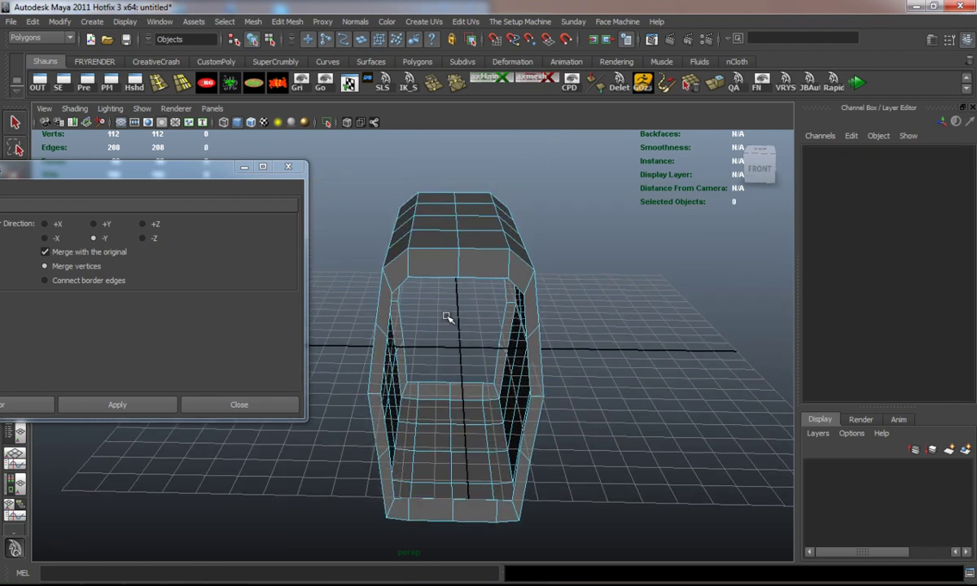
{"action": "left_click_drag", "start_coordinate": [447, 317], "coordinate": [505, 332], "text": "alt"}
{"action": "key", "text": "3"}
{"action": "key", "text": "1"}
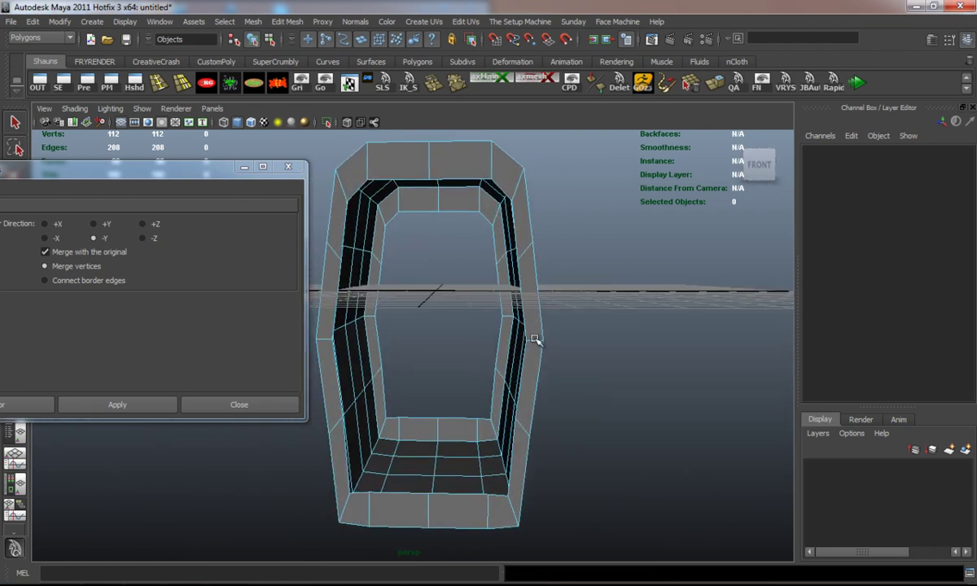
- Scale the middle edge loops on both sides of the ring inward in X to straighten the sides, and close the mirror options
{"action": "left_click", "coordinate": [534, 339]}
{"action": "left_click_drag", "start_coordinate": [401, 362], "coordinate": [440, 352], "text": "alt"}
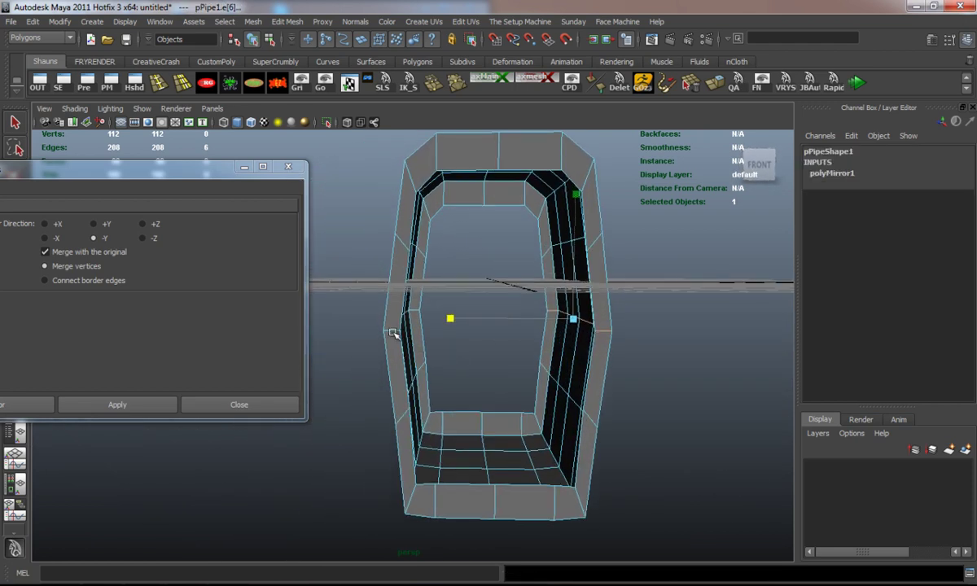
{"action": "left_click_drag", "start_coordinate": [612, 319], "coordinate": [602, 320]}
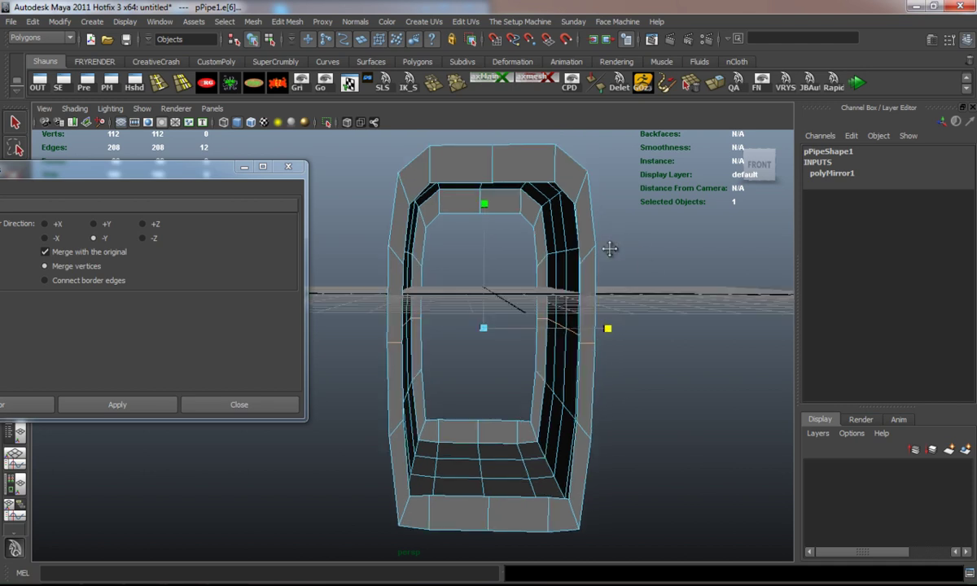
{"action": "key", "text": "3"}
{"action": "left_click_drag", "start_coordinate": [609, 248], "coordinate": [489, 258], "text": "alt"}
{"action": "left_click_drag", "start_coordinate": [429, 291], "coordinate": [415, 312], "text": "alt"}
{"action": "key", "text": "1"}
{"action": "left_click", "coordinate": [287, 166]}
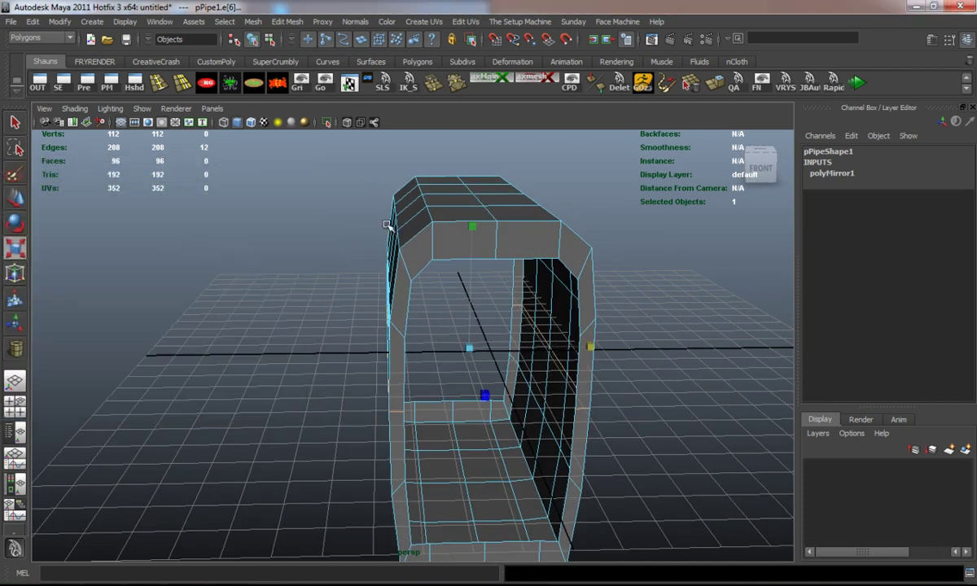
- Delete the faces of the ring's rear half
{"action": "left_click", "coordinate": [298, 263]}
{"action": "left_click_drag", "start_coordinate": [399, 293], "coordinate": [408, 292], "text": "alt"}
{"action": "right_click_drag", "start_coordinate": [408, 291], "coordinate": [347, 319], "text": "alt"}
{"action": "right_click", "coordinate": [345, 288]}
{"action": "left_click_drag", "start_coordinate": [222, 212], "coordinate": [380, 576]}
{"action": "key", "text": "Delete"}
{"action": "left_click", "coordinate": [418, 509]}
- Select the inner border edges of the ring's front rim and fill the opening with Fill Hole
{"action": "left_click_drag", "start_coordinate": [418, 510], "coordinate": [365, 323], "text": "alt"}
{"action": "right_click_drag", "start_coordinate": [365, 323], "coordinate": [329, 300]}
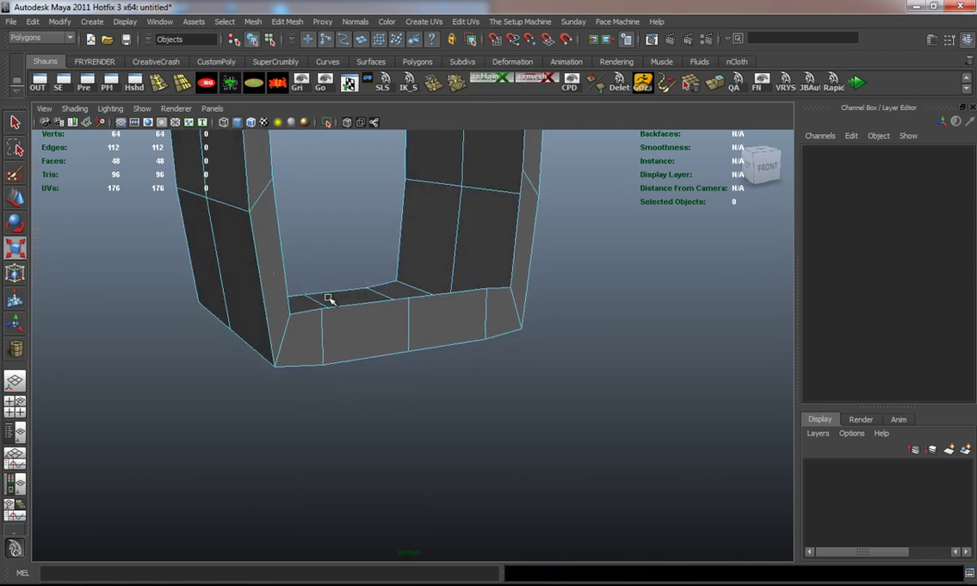
{"action": "double_click", "coordinate": [341, 306]}
{"action": "left_click_drag", "start_coordinate": [370, 293], "coordinate": [363, 366], "text": "alt"}
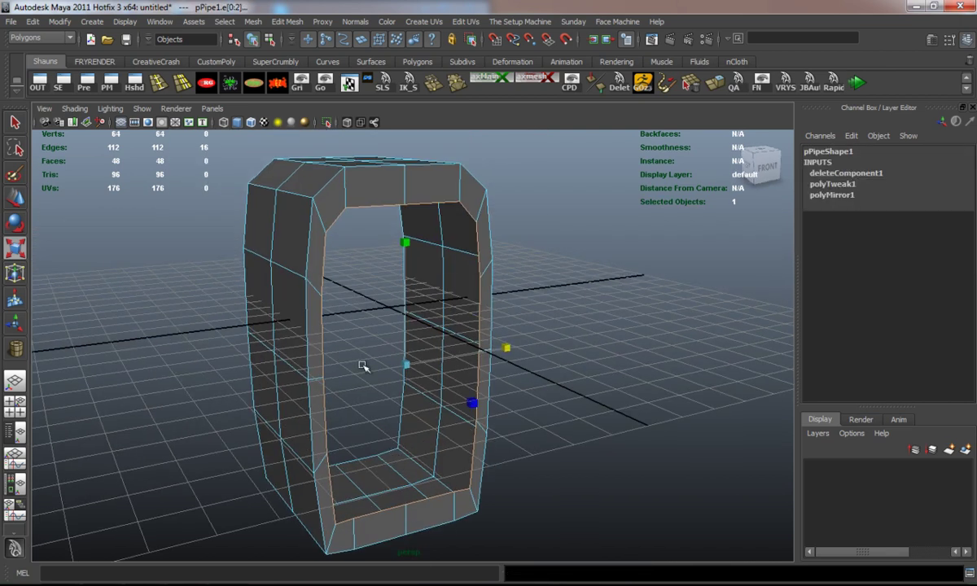
{"action": "left_click", "coordinate": [252, 22]}
{"action": "left_click", "coordinate": [272, 228]}
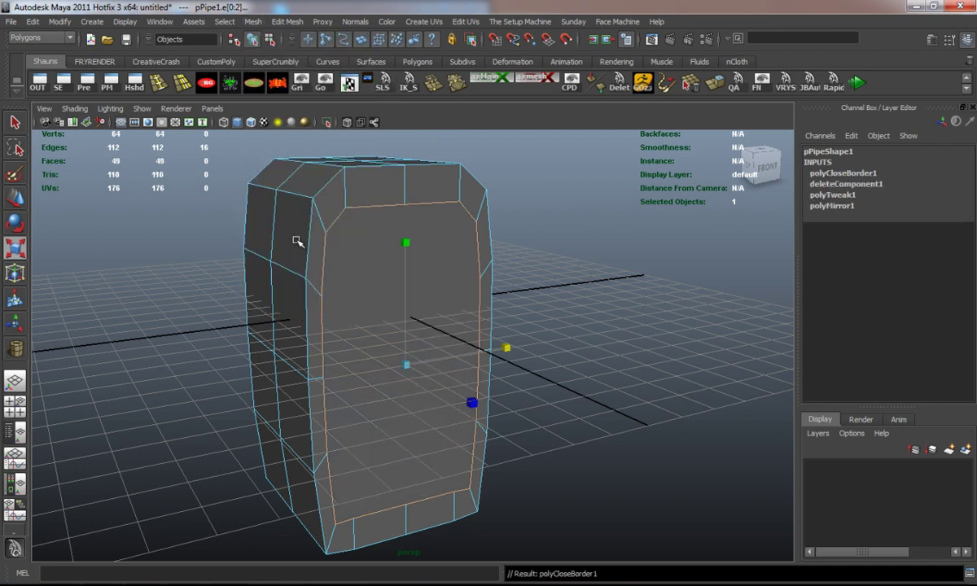
{"action": "left_click_drag", "start_coordinate": [299, 240], "coordinate": [290, 265], "text": "alt"}
{"action": "left_click", "coordinate": [227, 267]}
{"action": "left_click_drag", "start_coordinate": [216, 256], "coordinate": [209, 278], "text": "alt"}
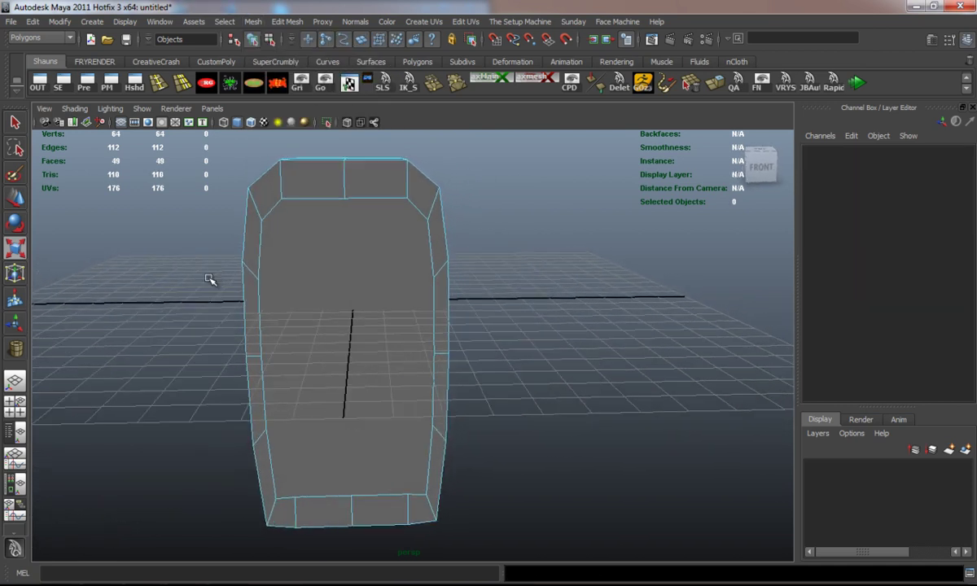
- Split the filled front face vertically down its middle with the Split Polygon Tool
{"action": "left_click", "coordinate": [416, 62]}
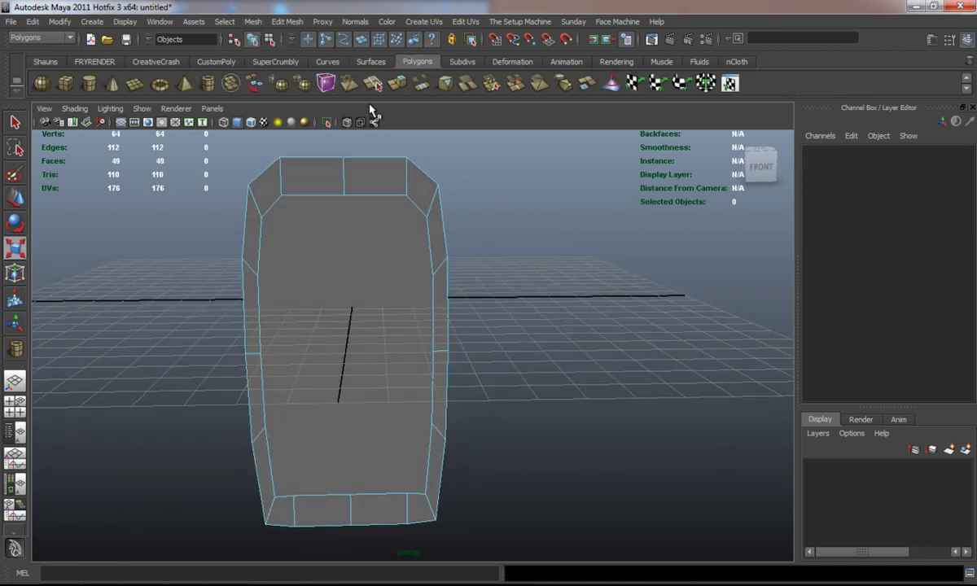
{"action": "left_click", "coordinate": [342, 193]}
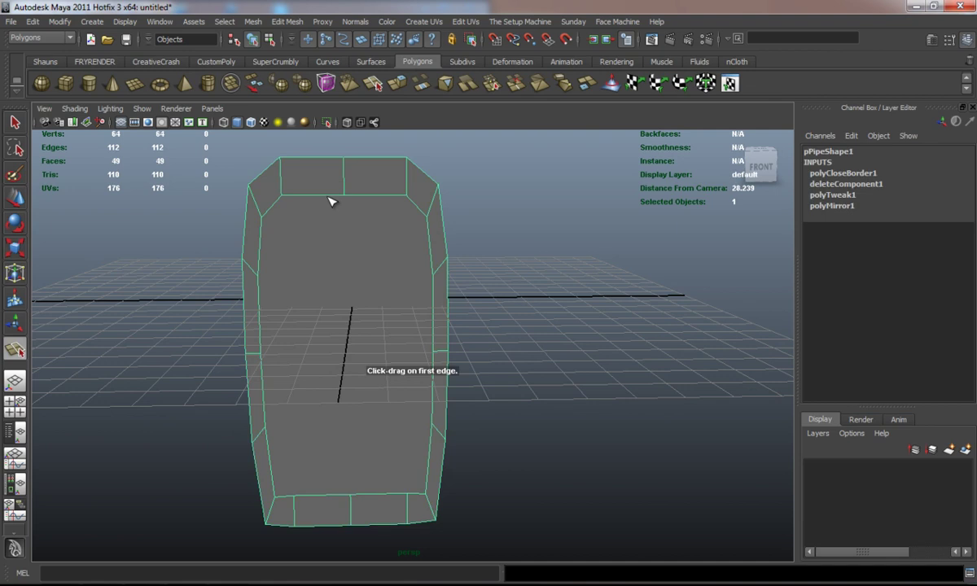
{"action": "left_click", "coordinate": [346, 498]}
{"action": "key", "text": "Return"}
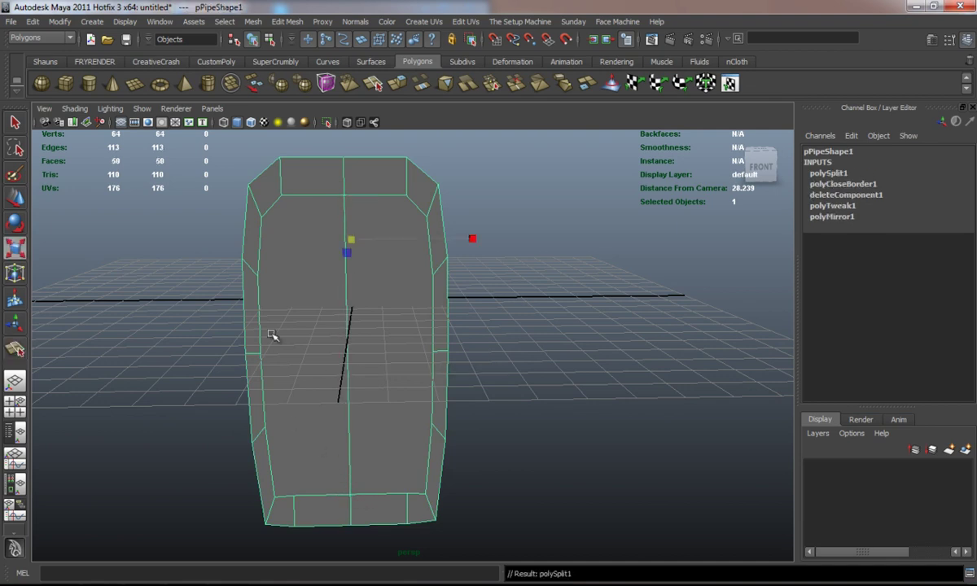
- Split the front face horizontally between the upper side vertices, passing through the centre line
{"action": "key", "text": "g"}
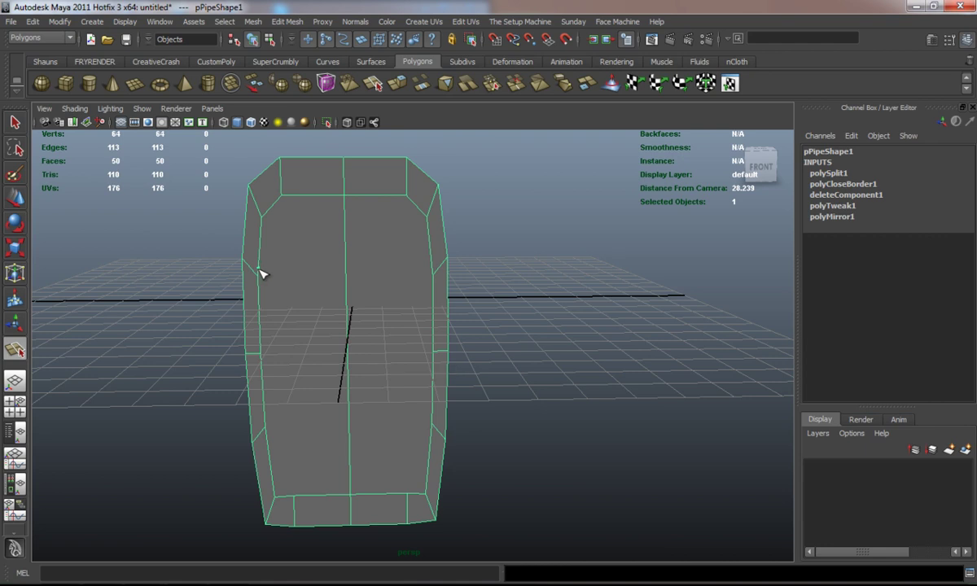
{"action": "left_click", "coordinate": [257, 277]}
{"action": "left_click_drag", "start_coordinate": [351, 263], "coordinate": [352, 280]}
{"action": "left_click_drag", "start_coordinate": [431, 254], "coordinate": [437, 284]}
{"action": "key", "text": "Return"}
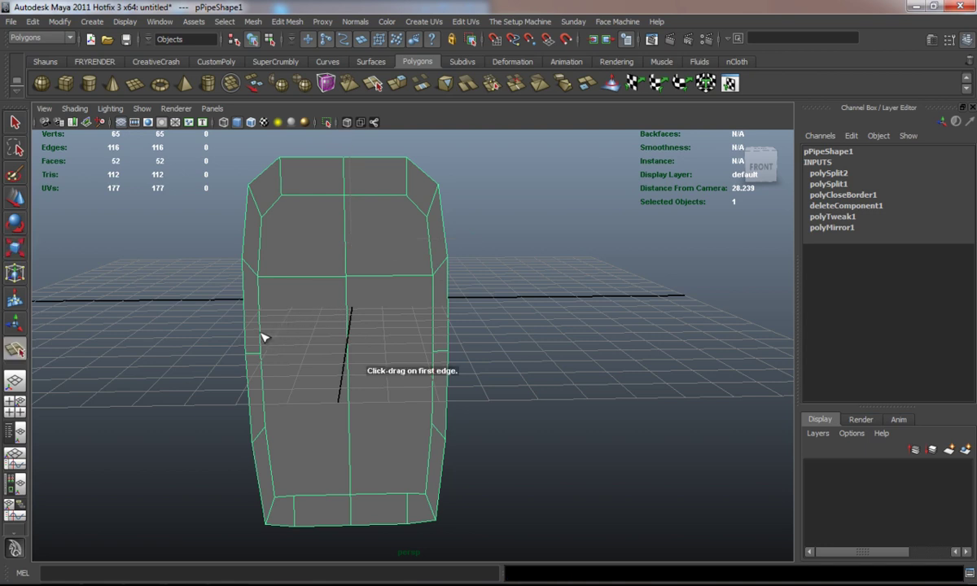
- Split the front face horizontally across its middle, from side vertex to side vertex through the centre line
{"action": "left_click", "coordinate": [260, 352]}
{"action": "left_click_drag", "start_coordinate": [349, 317], "coordinate": [349, 352]}
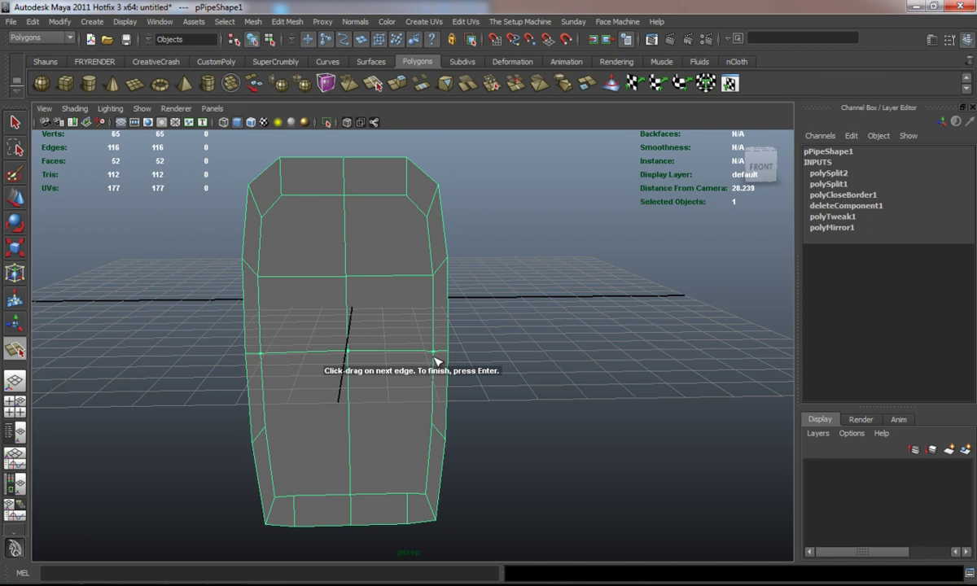
{"action": "key", "text": "Return"}
- Split the front face horizontally between the lower side vertices, passing through the centre line
{"action": "key", "text": "g"}
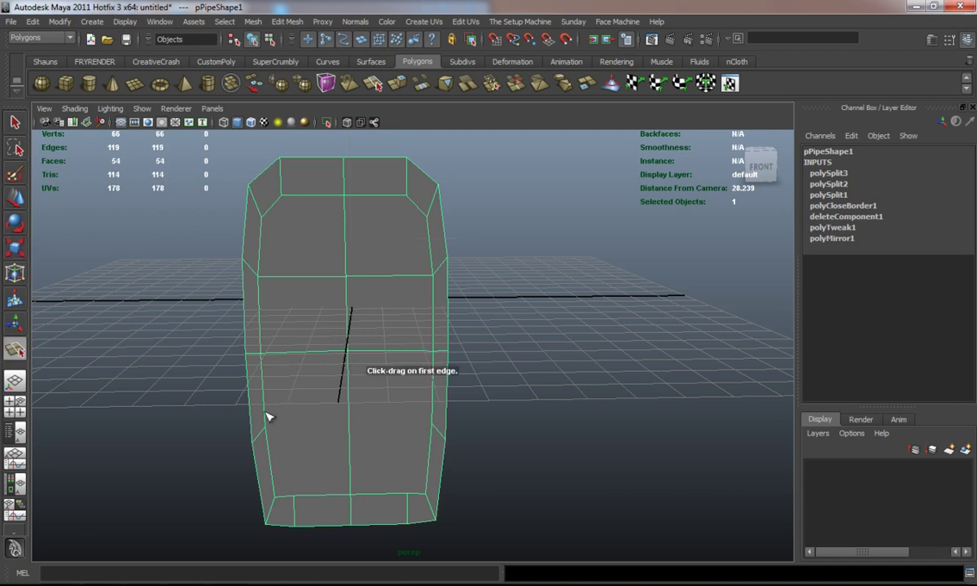
{"action": "left_click", "coordinate": [265, 426]}
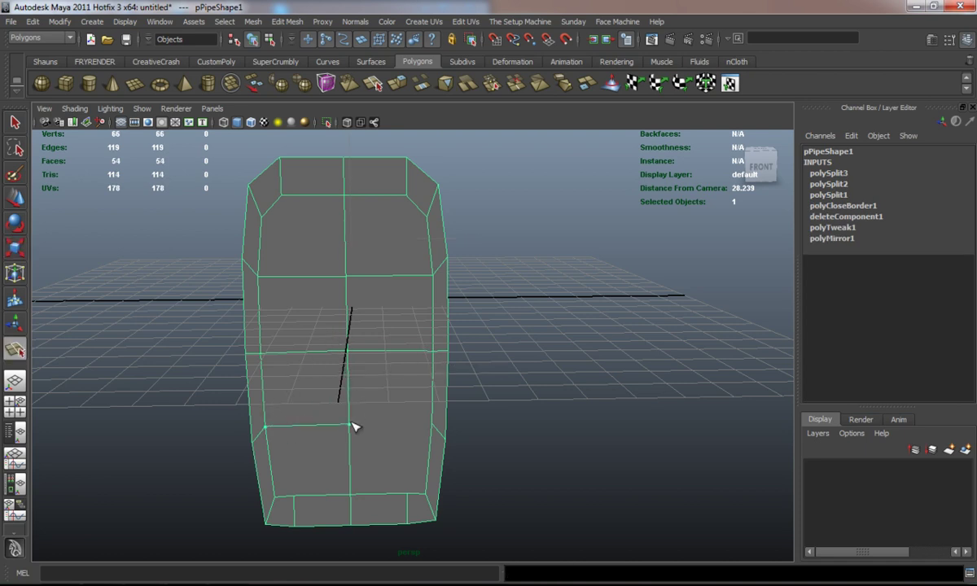
{"action": "left_click", "coordinate": [351, 424]}
{"action": "left_click", "coordinate": [431, 425]}
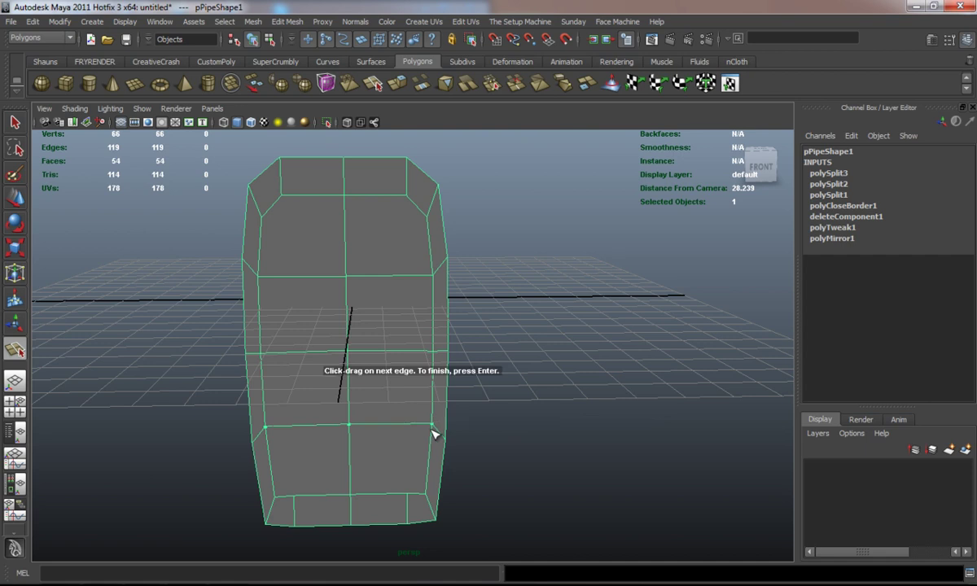
{"action": "key", "text": "Return"}
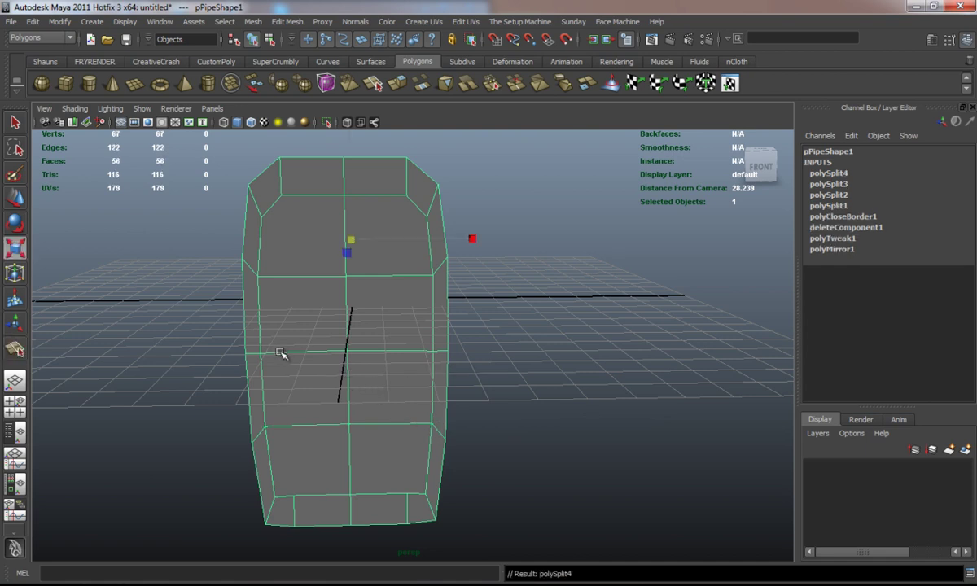
- Split the front face vertically on the left of the centre line, from the top rim vertex through each horizontal edge to the bottom rim
{"action": "key", "text": "y"}
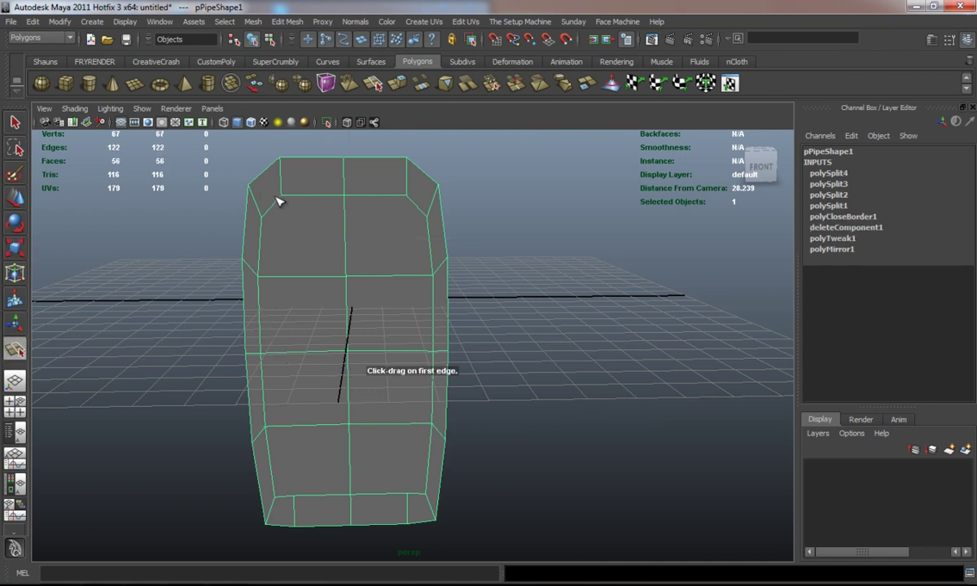
{"action": "left_click", "coordinate": [281, 195]}
{"action": "left_click", "coordinate": [281, 277]}
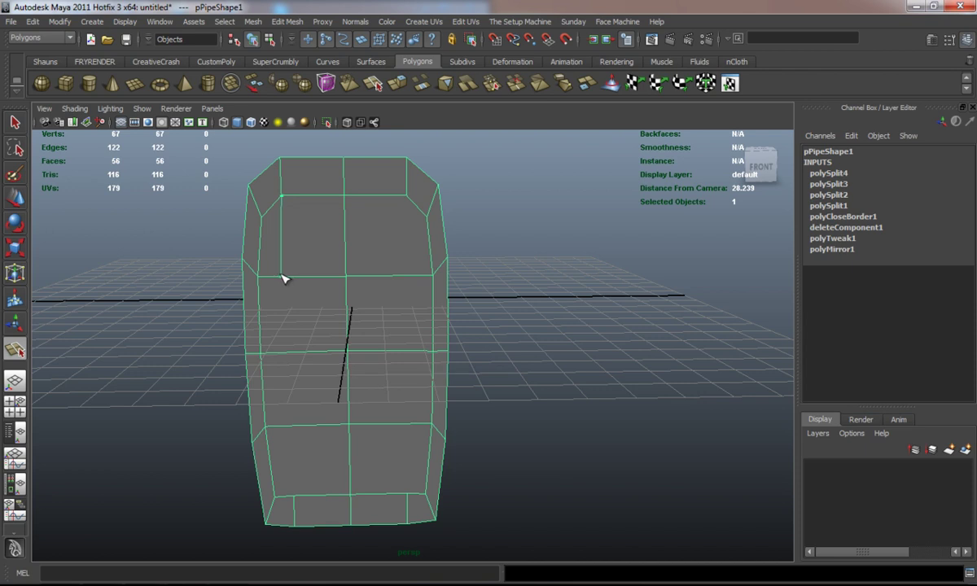
{"action": "left_click", "coordinate": [278, 354]}
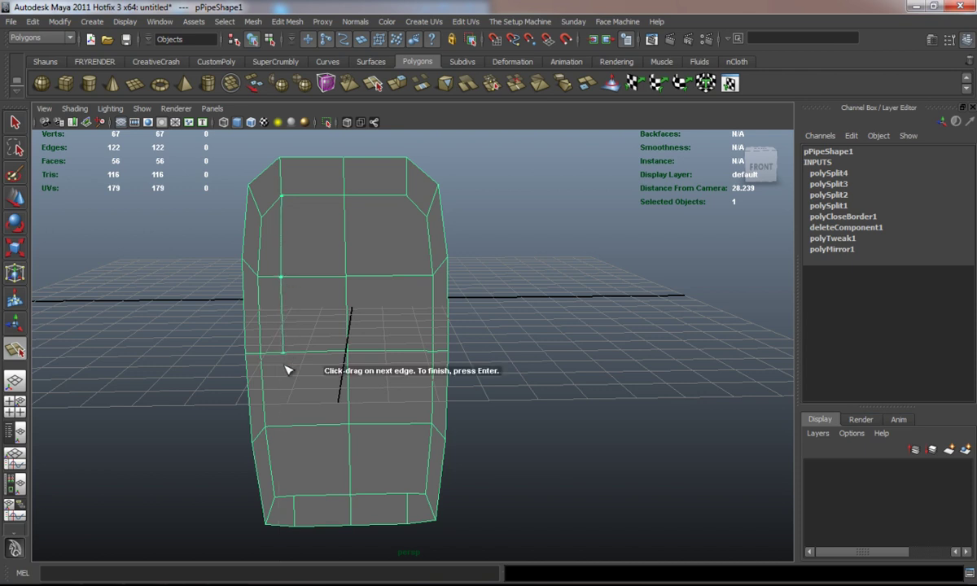
{"action": "left_click", "coordinate": [286, 426]}
{"action": "left_click", "coordinate": [289, 498]}
{"action": "key", "text": "Return"}
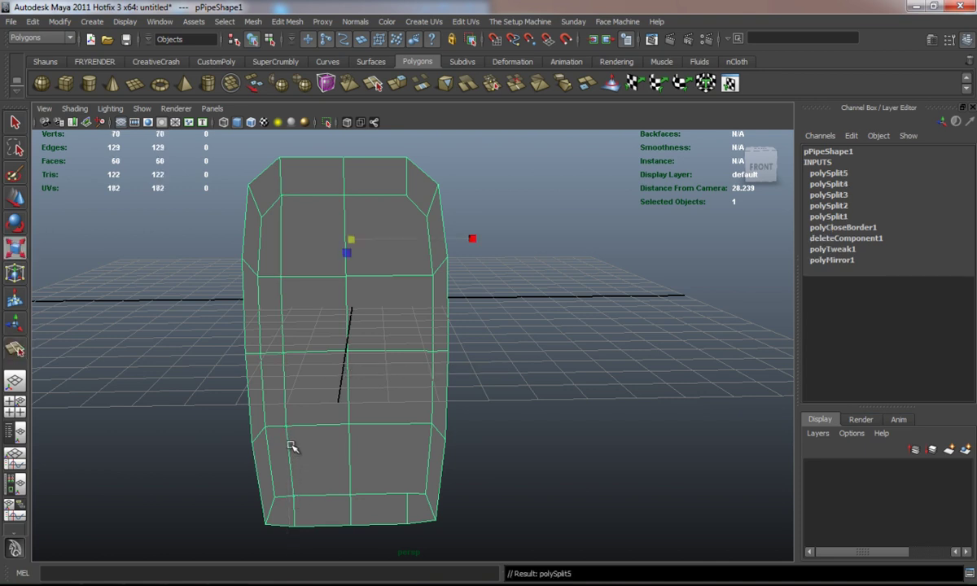
- Split the front face vertically on the right of the centre line, from the top rim vertex through each horizontal edge to the bottom rim
{"action": "key", "text": "g"}
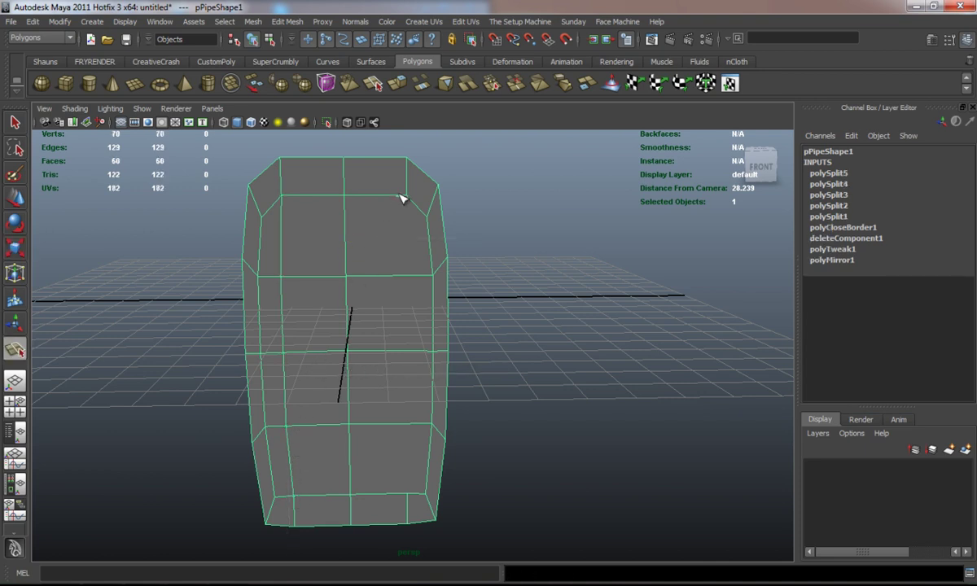
{"action": "left_click", "coordinate": [411, 197]}
{"action": "left_click_drag", "start_coordinate": [386, 278], "coordinate": [404, 278]}
{"action": "left_click_drag", "start_coordinate": [391, 351], "coordinate": [412, 352]}
{"action": "left_click_drag", "start_coordinate": [399, 429], "coordinate": [412, 429]}
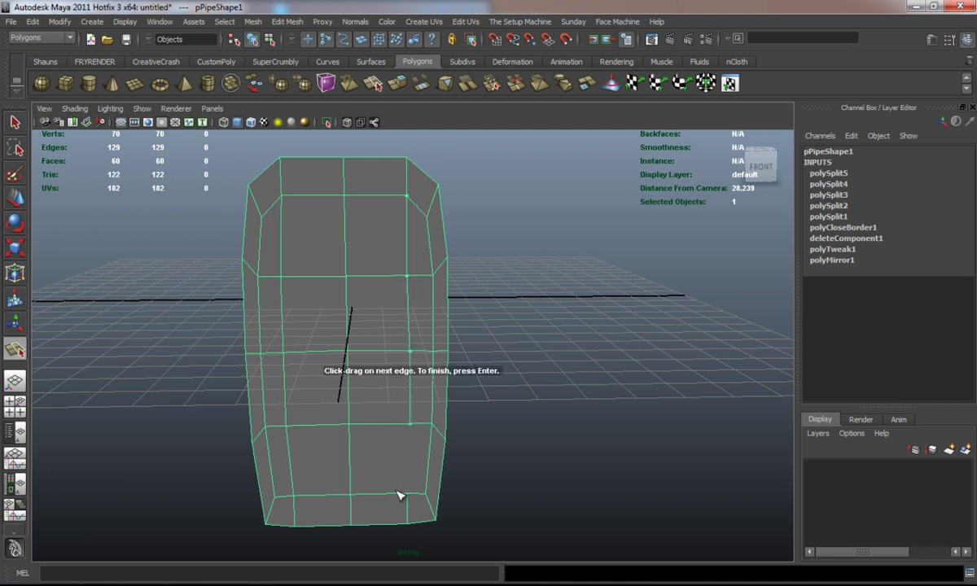
{"action": "left_click_drag", "start_coordinate": [401, 492], "coordinate": [412, 494]}
{"action": "key", "text": "Return"}
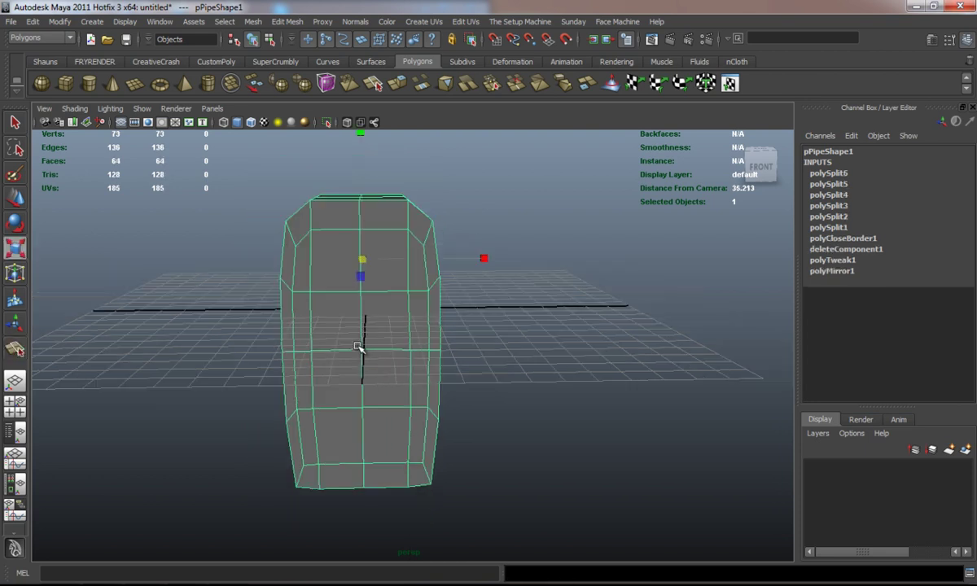
- Preview the closed half body smoothed, examine it from the front and side, and return to the unsmoothed display
{"action": "left_click_drag", "start_coordinate": [359, 348], "coordinate": [388, 349], "text": "alt"}
{"action": "left_click", "coordinate": [282, 376]}
{"action": "left_click", "coordinate": [388, 349]}
{"action": "key", "text": "3"}
{"action": "left_click", "coordinate": [215, 349]}
{"action": "left_click_drag", "start_coordinate": [215, 350], "coordinate": [331, 364], "text": "alt"}
{"action": "left_click", "coordinate": [331, 364]}
{"action": "key", "text": "1"}
{"action": "left_click_drag", "start_coordinate": [295, 401], "coordinate": [333, 362], "text": "alt"}
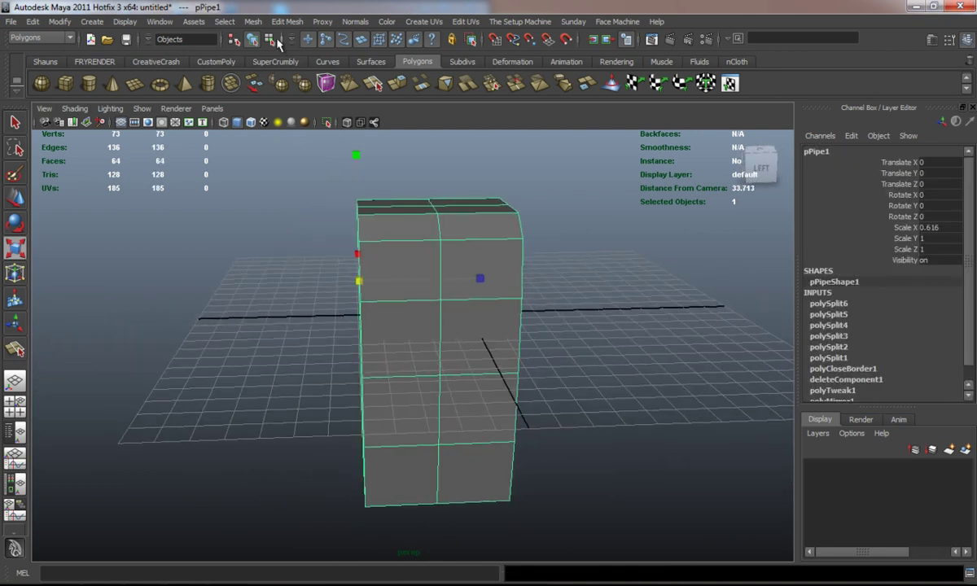
- Try to mirror the half body with the existing mirror settings, and undo it
{"action": "left_click", "coordinate": [252, 21]}
{"action": "left_click", "coordinate": [334, 371]}
{"action": "left_click_drag", "start_coordinate": [240, 331], "coordinate": [341, 352], "text": "alt"}
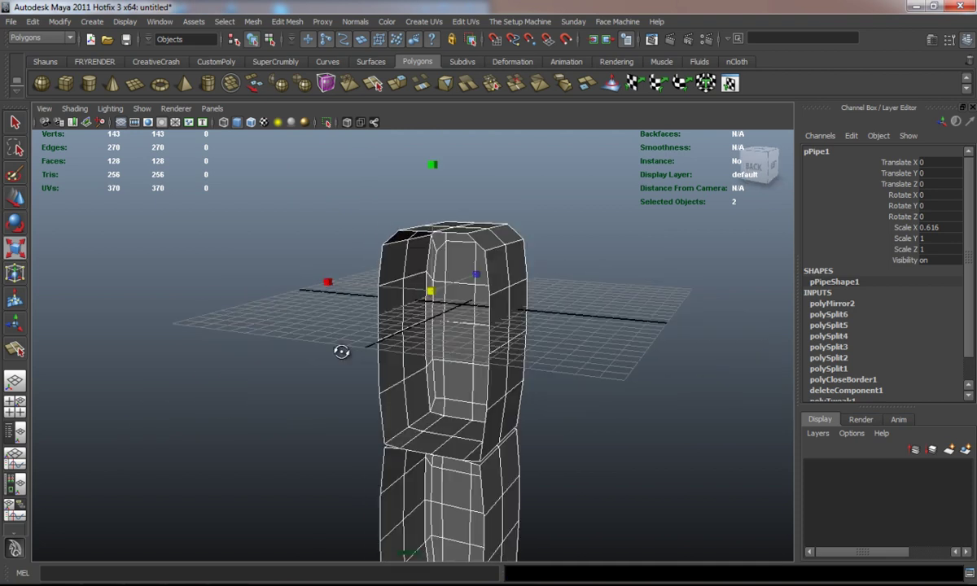
{"action": "key", "text": "ctrl+z"}
- Mirror the half body in the -Z direction, merging it with the original and merging vertices
{"action": "left_click", "coordinate": [252, 21]}
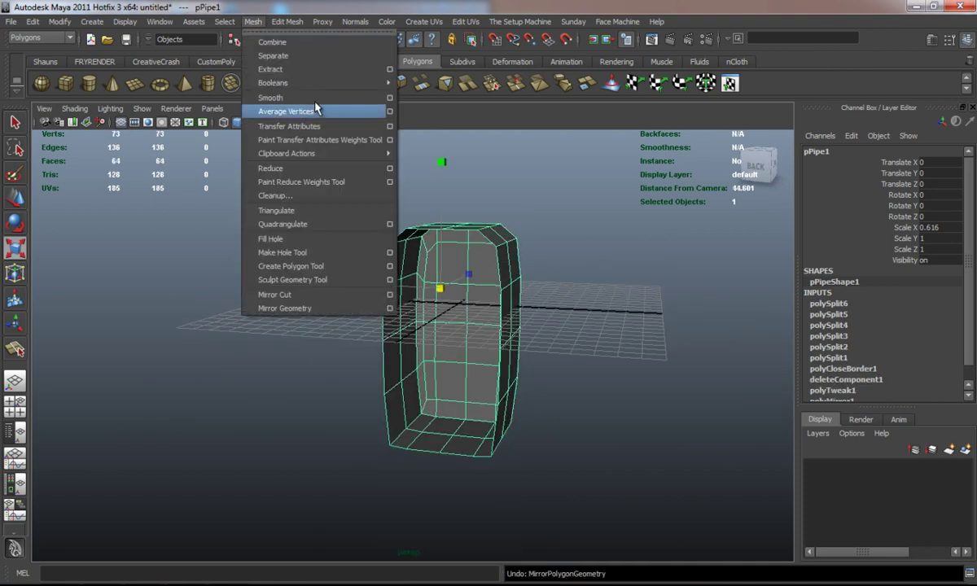
{"action": "left_click", "coordinate": [390, 307]}
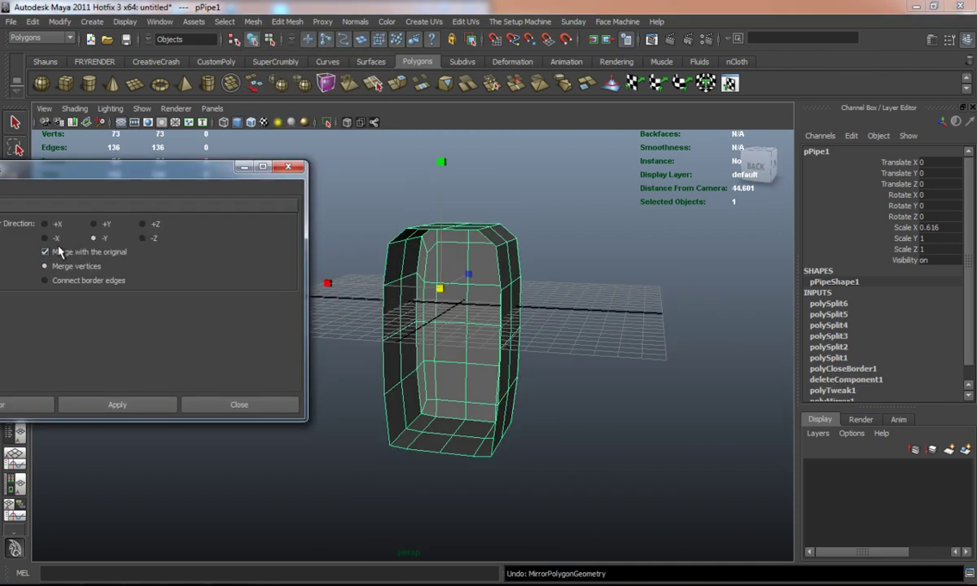
{"action": "left_click", "coordinate": [126, 404]}
{"action": "left_click_drag", "start_coordinate": [350, 407], "coordinate": [269, 283], "text": "alt"}
{"action": "left_click", "coordinate": [133, 404]}
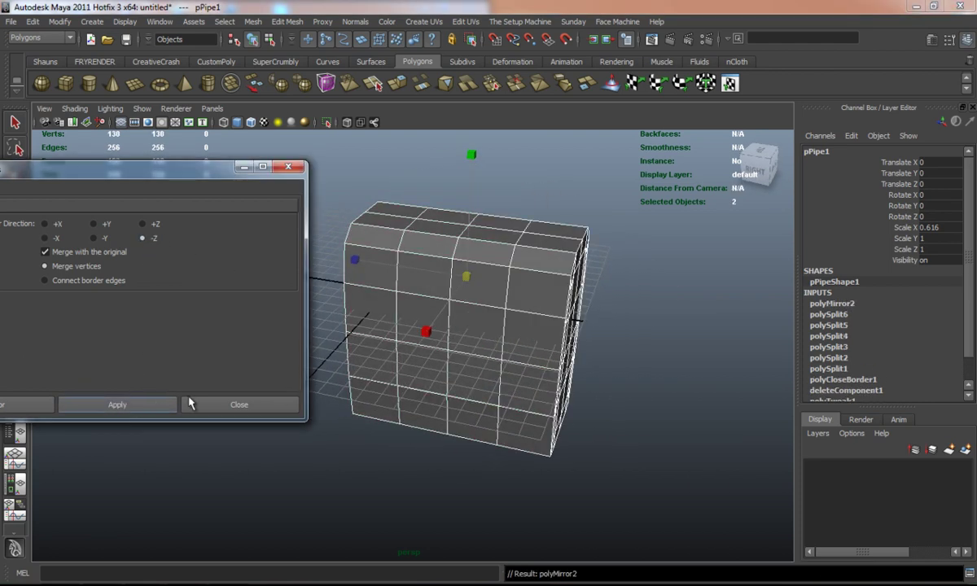
{"action": "left_click_drag", "start_coordinate": [342, 335], "coordinate": [505, 341], "text": "alt"}
{"action": "left_click", "coordinate": [548, 358]}
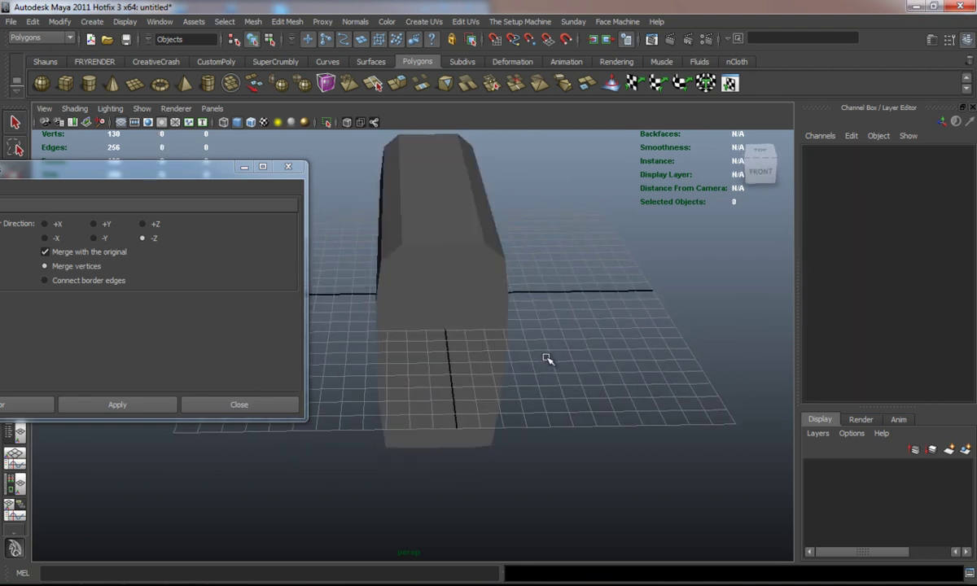
- Stretch the body to a Z scale of 1.365 while previewing it smoothed, and close the mirror options
{"action": "left_click_drag", "start_coordinate": [447, 323], "coordinate": [401, 303], "text": "alt"}
{"action": "left_click", "coordinate": [437, 320]}
{"action": "key", "text": "3"}
{"action": "left_click", "coordinate": [617, 395]}
{"action": "left_click_drag", "start_coordinate": [530, 363], "coordinate": [460, 382], "text": "alt"}
{"action": "left_click", "coordinate": [288, 166]}
{"action": "left_click", "coordinate": [449, 322]}
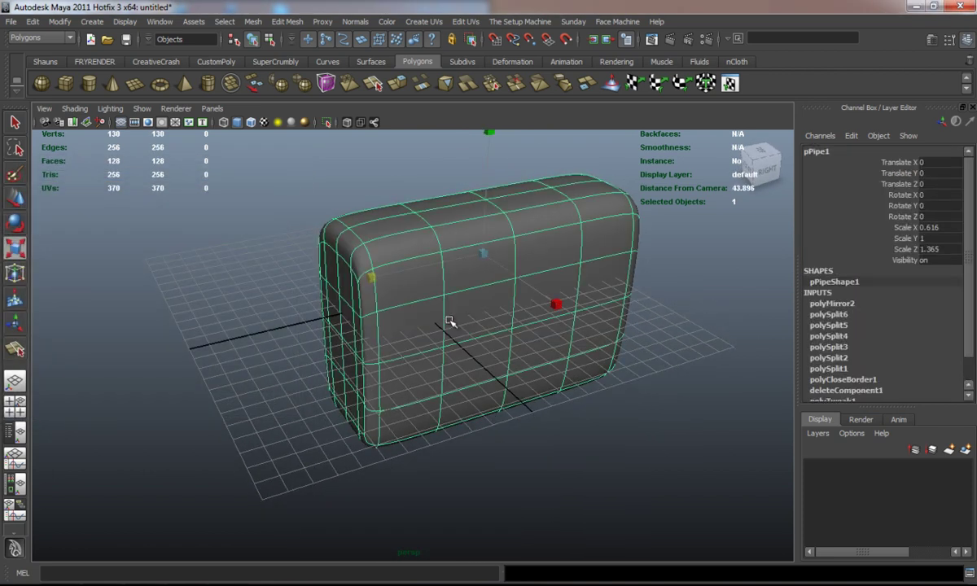
{"action": "left_click_drag", "start_coordinate": [448, 321], "coordinate": [257, 279], "text": "alt"}
- Insert an edge loop around the body close to its front end, and undo a matching one near the rear end
{"action": "left_click", "coordinate": [260, 247]}
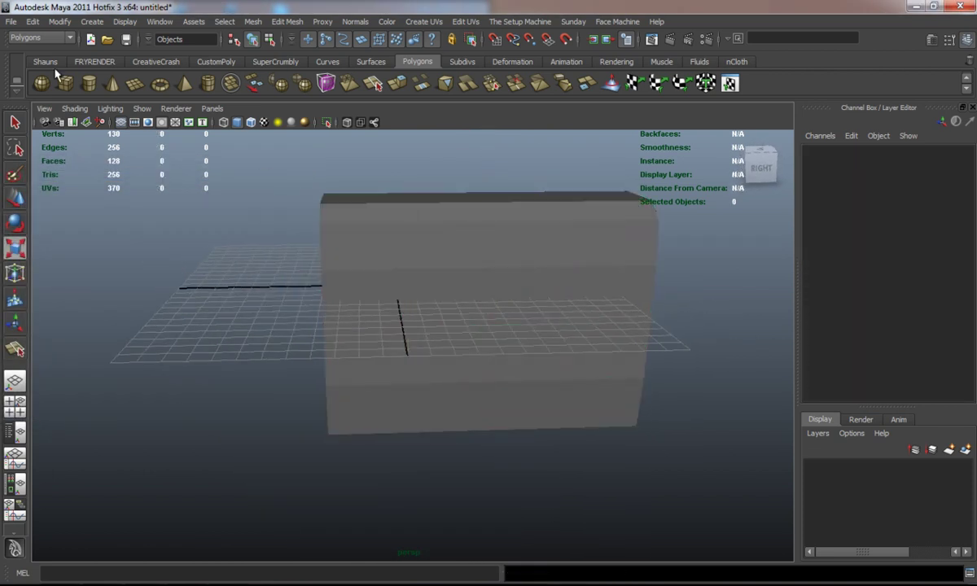
{"action": "left_click", "coordinate": [45, 62]}
{"action": "left_click", "coordinate": [158, 81]}
{"action": "left_click", "coordinate": [368, 226]}
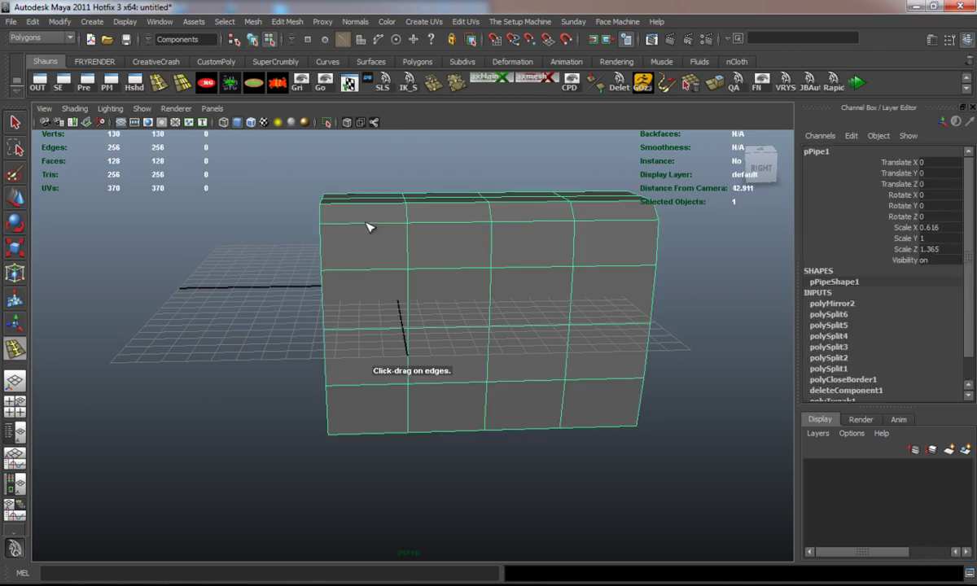
{"action": "left_click_drag", "start_coordinate": [359, 212], "coordinate": [343, 210]}
{"action": "left_click_drag", "start_coordinate": [649, 227], "coordinate": [516, 208], "text": "alt"}
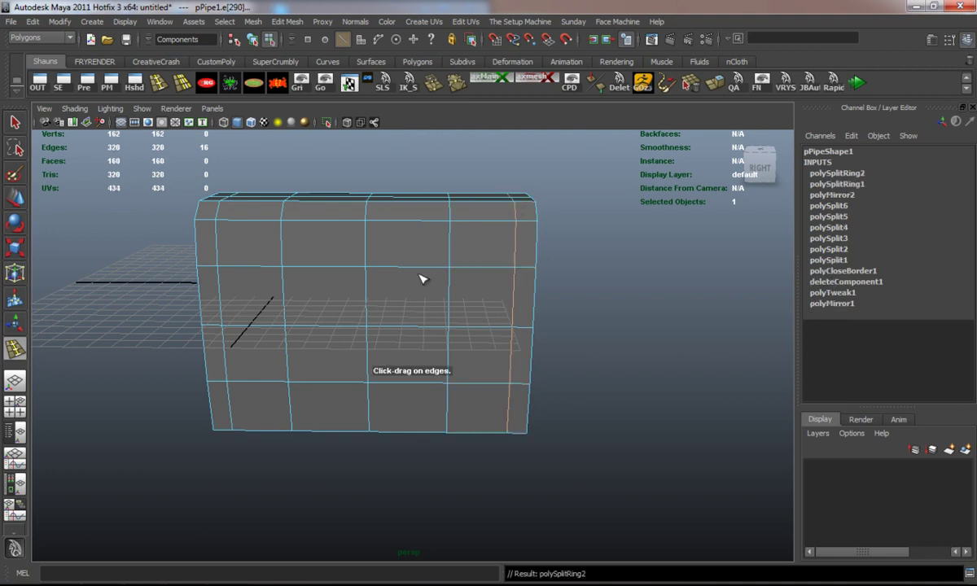
{"action": "key", "text": "ctrl+z"}
- Delete the faces of the body's rear half and preview the remaining front half smoothed
{"action": "right_click_drag", "start_coordinate": [418, 260], "coordinate": [413, 284]}
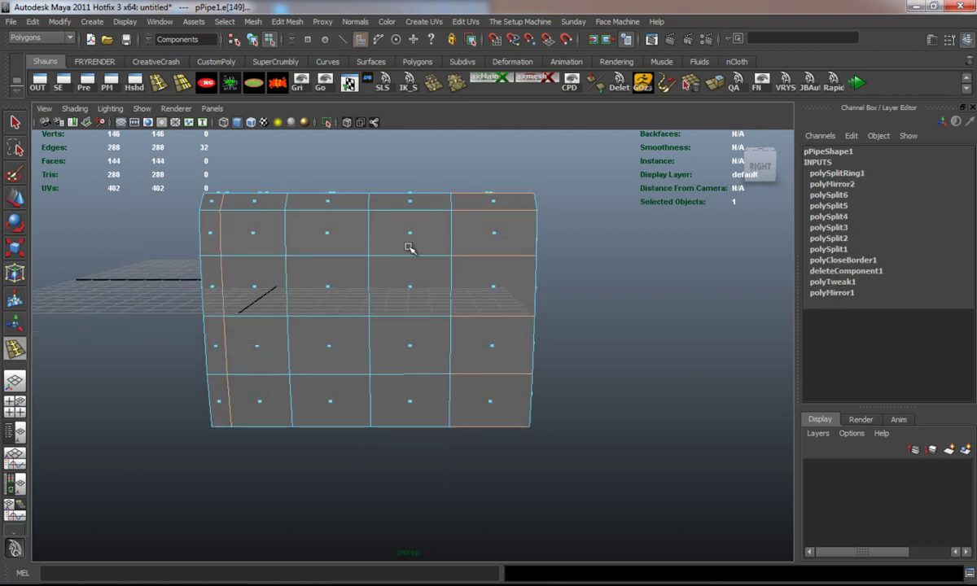
{"action": "key", "text": "w"}
{"action": "left_click_drag", "start_coordinate": [361, 180], "coordinate": [525, 487]}
{"action": "key", "text": "Delete"}
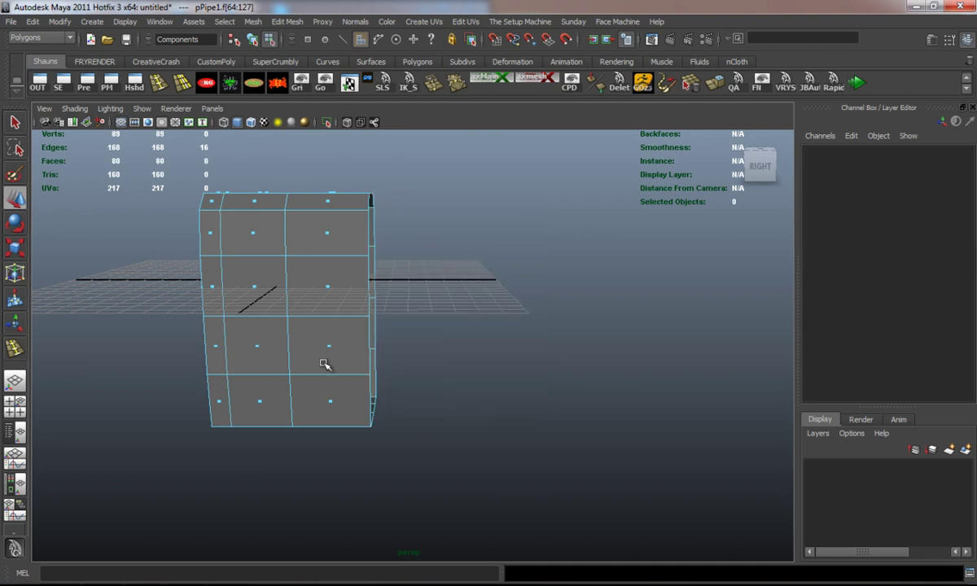
{"action": "key", "text": "3"}
{"action": "left_click_drag", "start_coordinate": [327, 364], "coordinate": [395, 377], "text": "alt"}
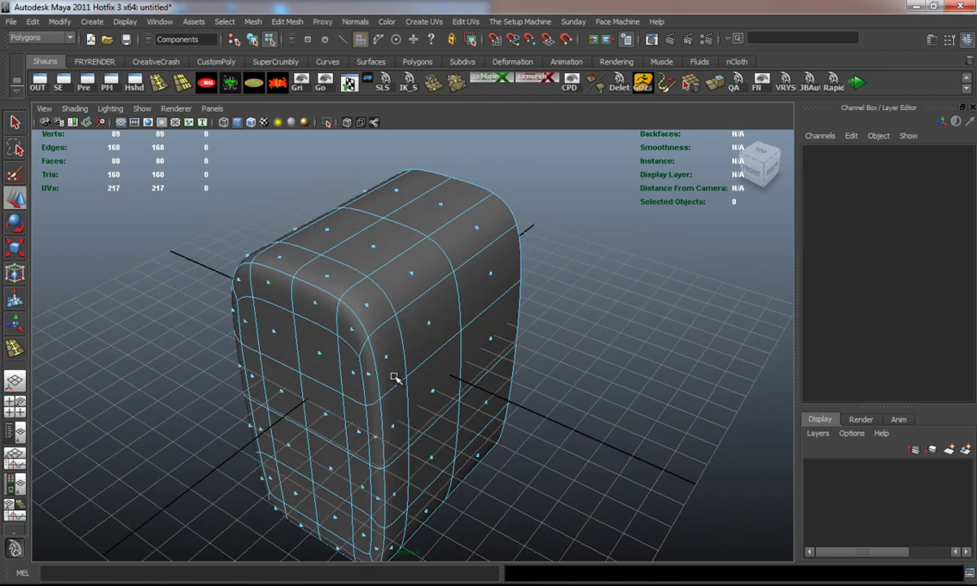
- Select the edge loop next to the body's front end and shift it slightly along the body's length
{"action": "key", "text": "1"}
{"action": "scroll", "coordinate": [370, 362], "scroll_direction": "up", "scroll_amount": 3}
{"action": "right_click_drag", "start_coordinate": [363, 338], "coordinate": [363, 303]}
{"action": "double_click", "coordinate": [366, 365]}
{"action": "left_click_drag", "start_coordinate": [213, 473], "coordinate": [221, 467]}
{"action": "left_click", "coordinate": [115, 407]}
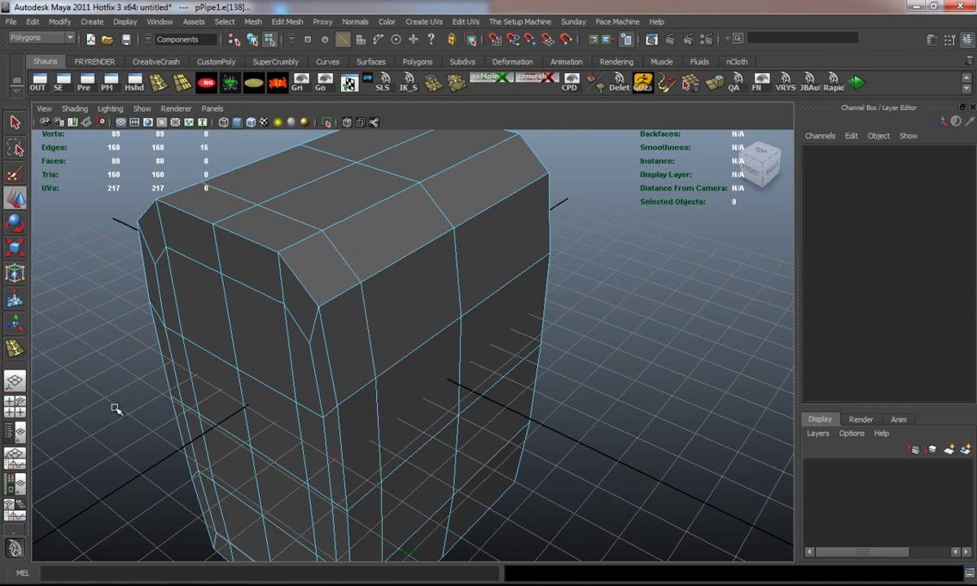
- Examine the front end of the half body from several angles with the smoothed preview, and return to the unsmoothed display
{"action": "scroll", "coordinate": [358, 407], "scroll_direction": "down", "scroll_amount": 3}
{"action": "left_click_drag", "start_coordinate": [387, 412], "coordinate": [298, 391], "text": "alt"}
{"action": "middle_click_drag", "start_coordinate": [300, 391], "coordinate": [364, 420], "text": "alt"}
{"action": "left_click_drag", "start_coordinate": [364, 419], "coordinate": [469, 388], "text": "alt"}
{"action": "key", "text": "3"}
{"action": "middle_click_drag", "start_coordinate": [469, 388], "coordinate": [403, 346], "text": "alt"}
{"action": "scroll", "coordinate": [402, 346], "scroll_direction": "up", "scroll_amount": 3}
{"action": "left_click_drag", "start_coordinate": [402, 366], "coordinate": [469, 388], "text": "alt"}
{"action": "key", "text": "1"}
- Select the outer edge loop around the front end's rim and bevel it
{"action": "right_click_drag", "start_coordinate": [469, 388], "coordinate": [473, 349]}
{"action": "double_click", "coordinate": [481, 392]}
{"action": "left_click_drag", "start_coordinate": [480, 392], "coordinate": [434, 429], "text": "alt"}
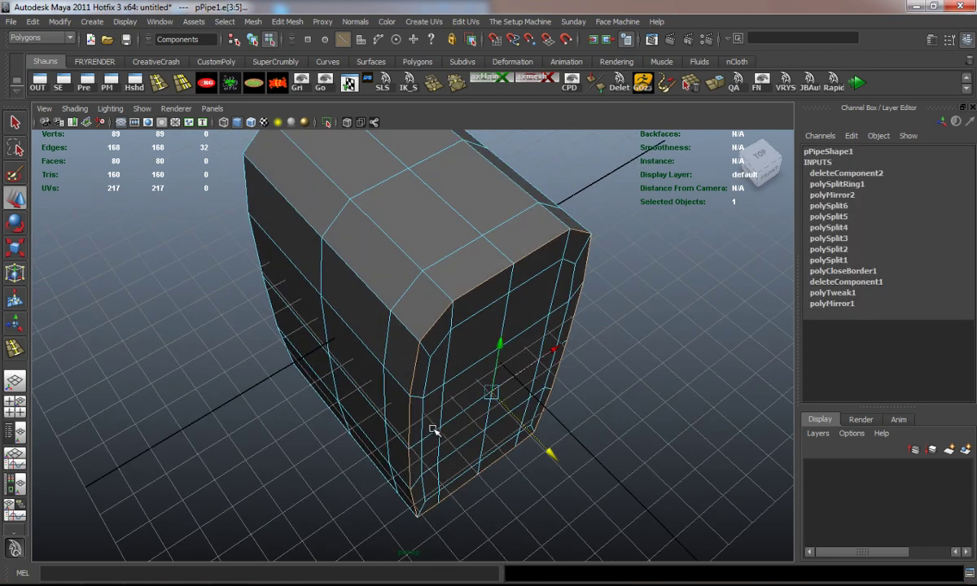
{"action": "left_click", "coordinate": [287, 21]}
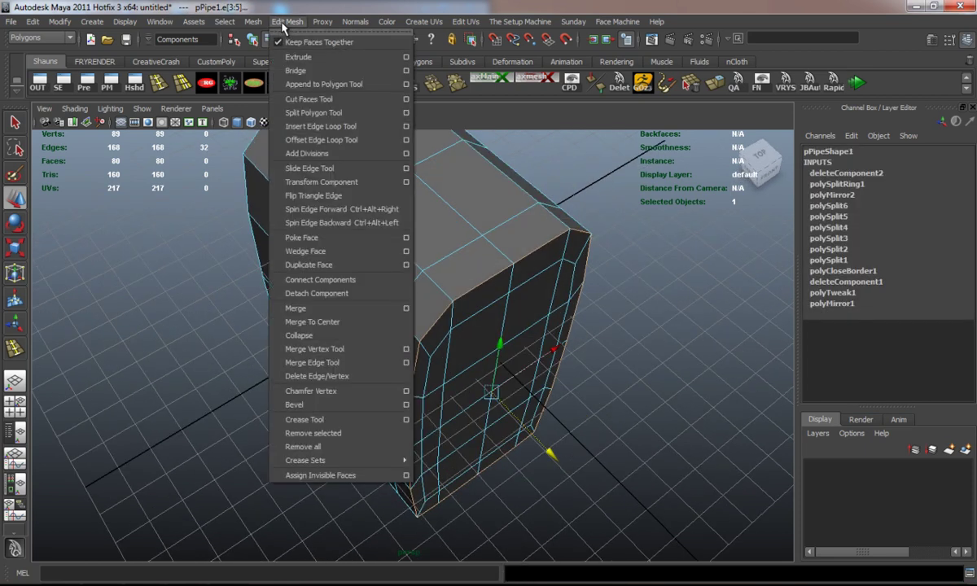
{"action": "left_click", "coordinate": [303, 379]}
{"action": "left_click_drag", "start_coordinate": [311, 400], "coordinate": [357, 266], "text": "alt"}
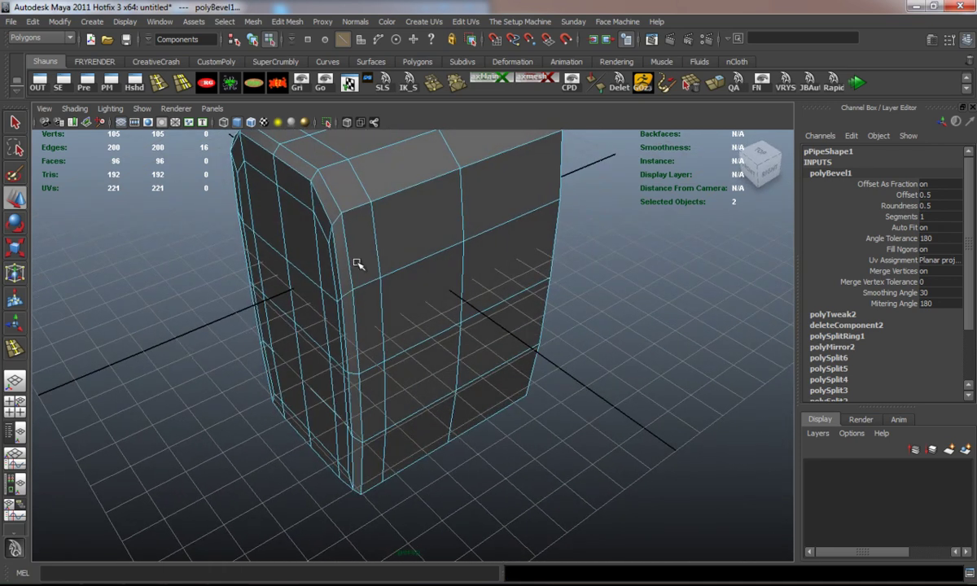
- Select all the faces of the front panel inside the beveled rim and scale them slightly taller
{"action": "right_click", "coordinate": [360, 258]}
{"action": "right_click_drag", "start_coordinate": [359, 262], "coordinate": [308, 257]}
{"action": "left_click_drag", "start_coordinate": [295, 271], "coordinate": [370, 292], "text": "alt"}
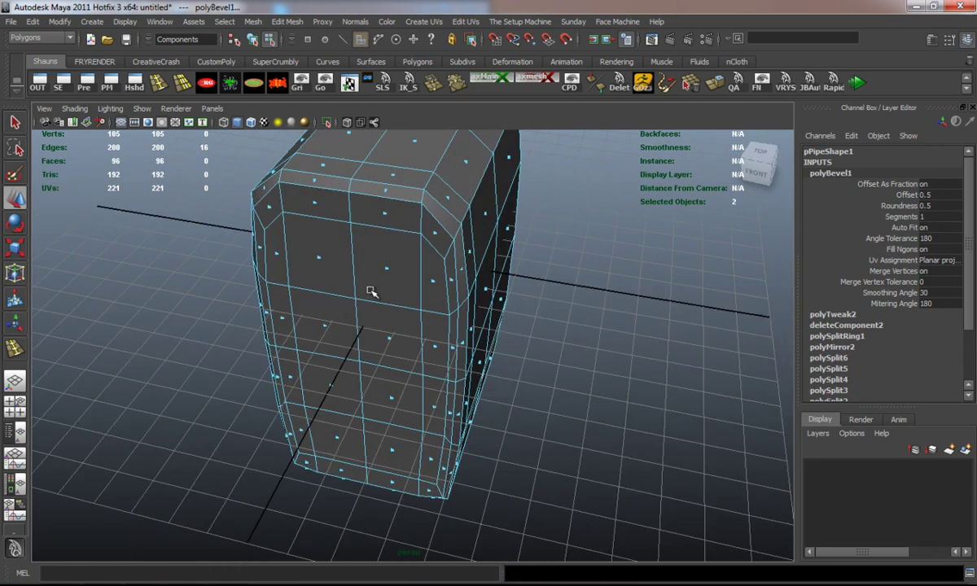
{"action": "left_click_drag", "start_coordinate": [286, 255], "coordinate": [294, 251], "text": "alt"}
{"action": "left_click", "coordinate": [293, 254]}
{"action": "right_click", "coordinate": [347, 267], "text": "shift"}
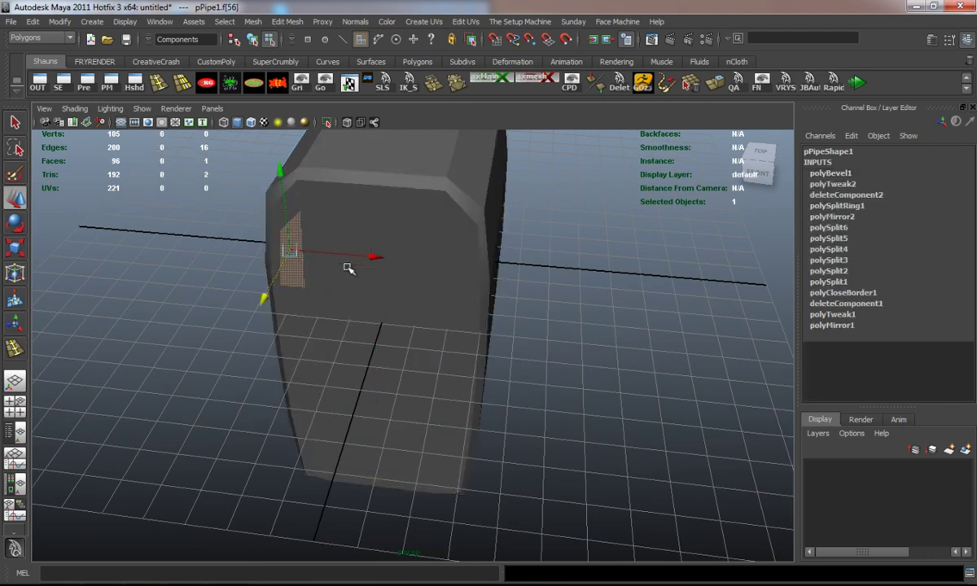
{"action": "left_click_drag", "start_coordinate": [363, 284], "coordinate": [579, 289], "text": "alt"}
{"action": "left_click", "coordinate": [579, 290]}
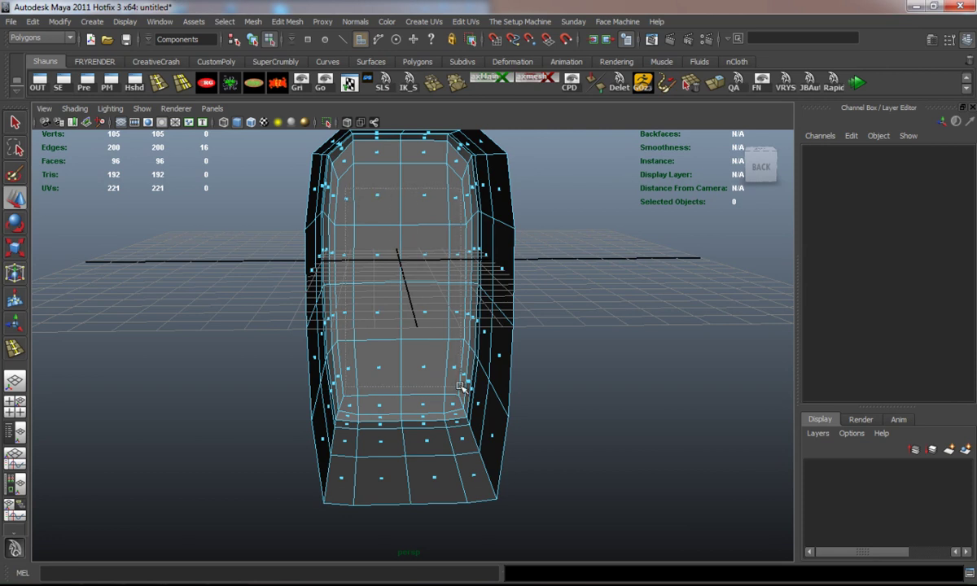
{"action": "left_click_drag", "start_coordinate": [460, 386], "coordinate": [461, 386]}
{"action": "left_click", "coordinate": [341, 246], "text": "shift"}
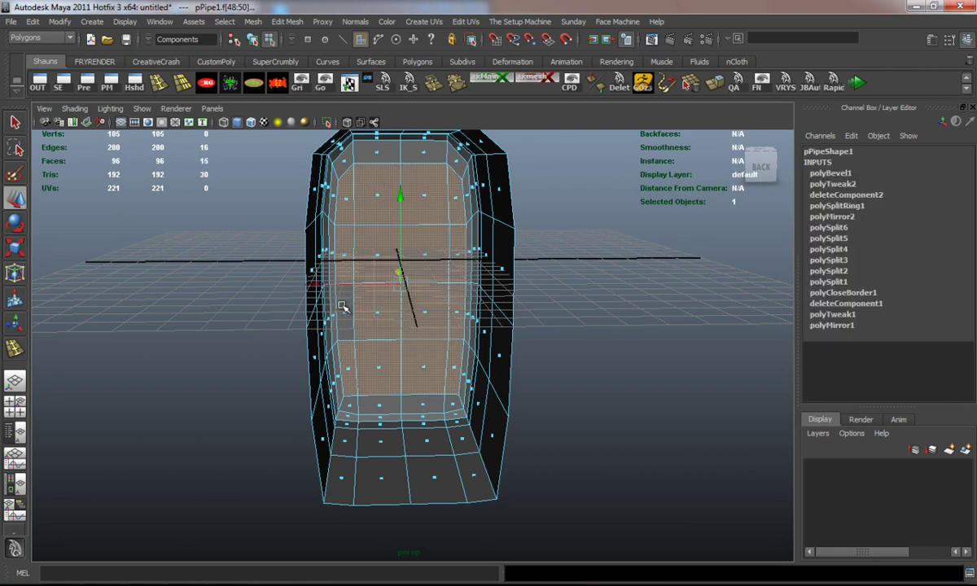
{"action": "left_click", "coordinate": [342, 305], "text": "shift"}
{"action": "left_click_drag", "start_coordinate": [443, 333], "coordinate": [310, 341], "text": "alt"}
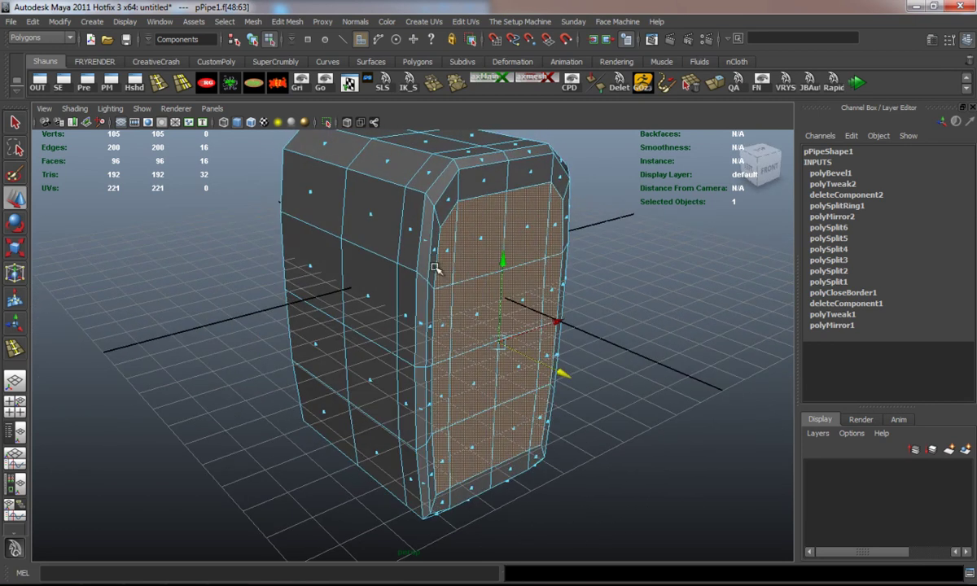
{"action": "key", "text": "r"}
{"action": "left_click_drag", "start_coordinate": [509, 218], "coordinate": [509, 210]}
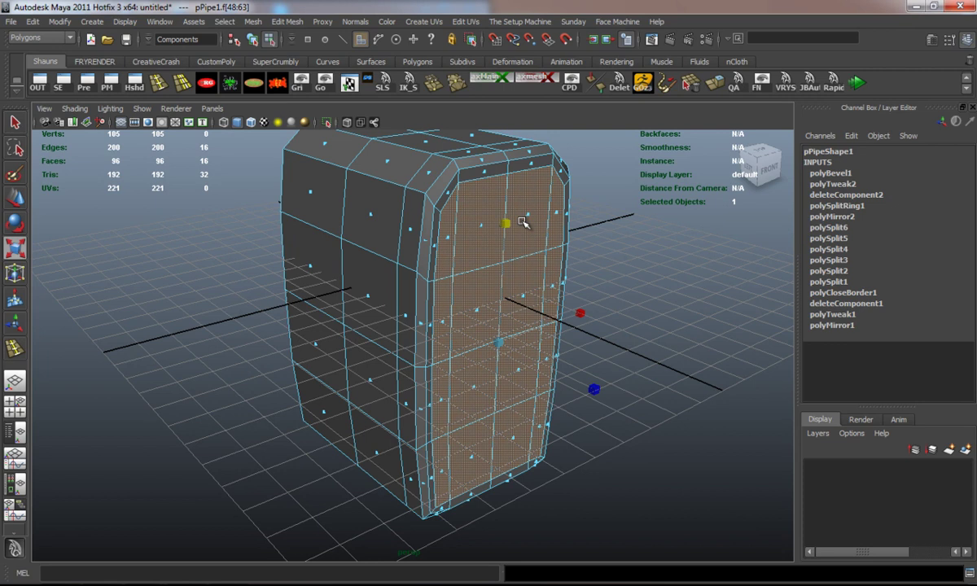
- Extrude the front panel faces and scale the extrusion slightly inward to form a narrow border inside the rim
{"action": "left_click", "coordinate": [706, 87]}
{"action": "left_click_drag", "start_coordinate": [527, 286], "coordinate": [518, 315], "text": "alt"}
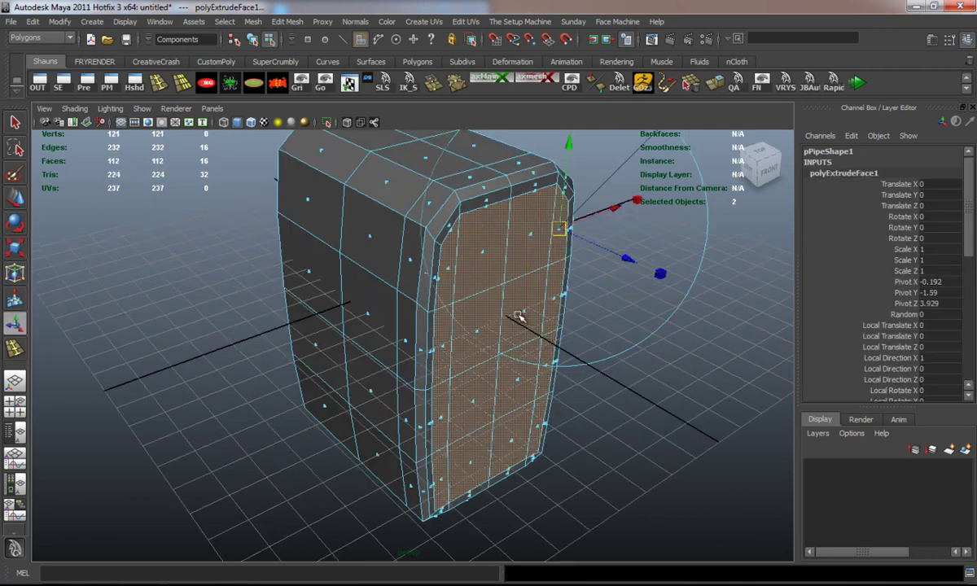
{"action": "left_click_drag", "start_coordinate": [562, 228], "coordinate": [513, 214]}
{"action": "key", "text": "ctrl+z"}
{"action": "key", "text": "r"}
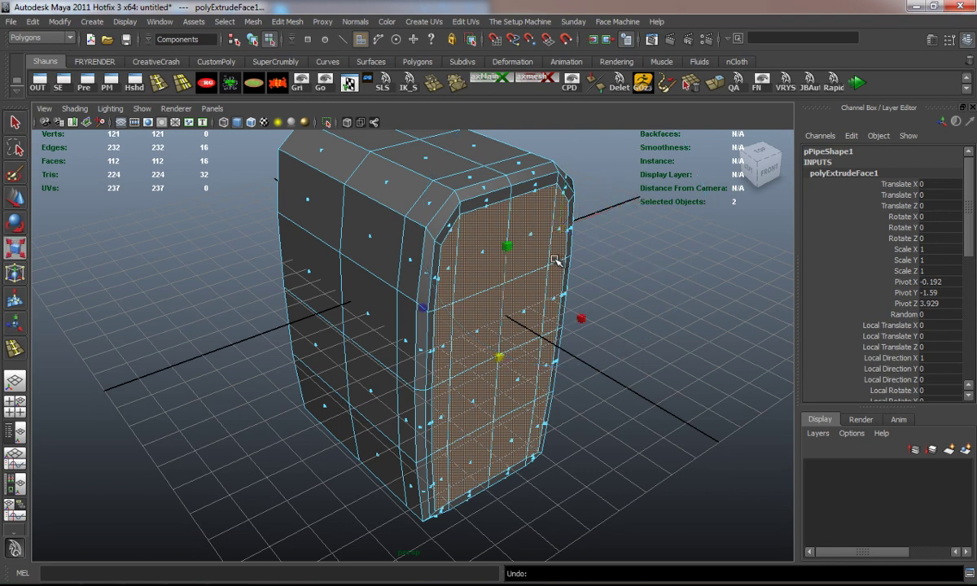
{"action": "left_click_drag", "start_coordinate": [500, 357], "coordinate": [493, 354]}
- Extrude the front panel faces again, push them slightly into the body and scale them down a little
{"action": "key", "text": "g"}
{"action": "key", "text": "w"}
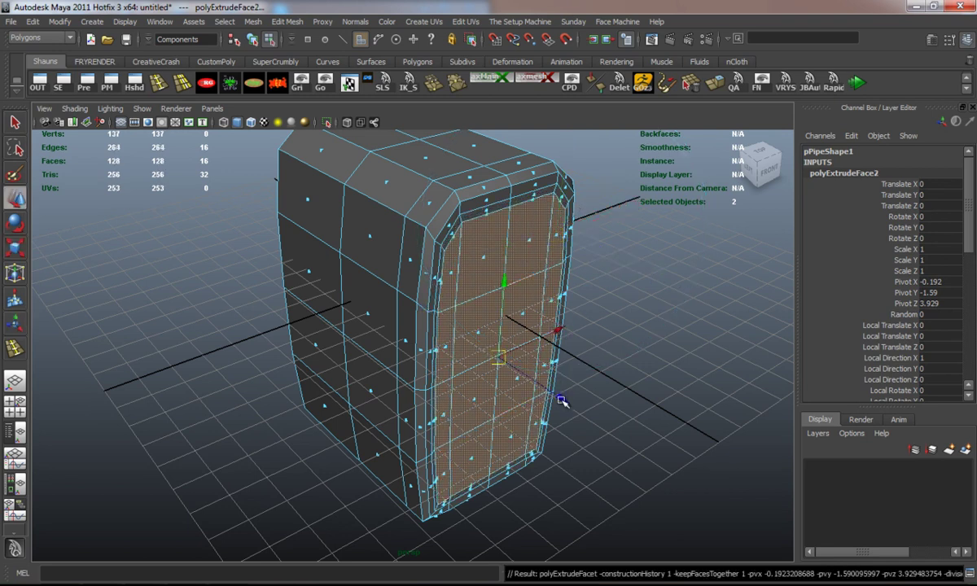
{"action": "left_click_drag", "start_coordinate": [560, 399], "coordinate": [556, 396]}
{"action": "key", "text": "r"}
{"action": "left_click_drag", "start_coordinate": [497, 352], "coordinate": [491, 351]}
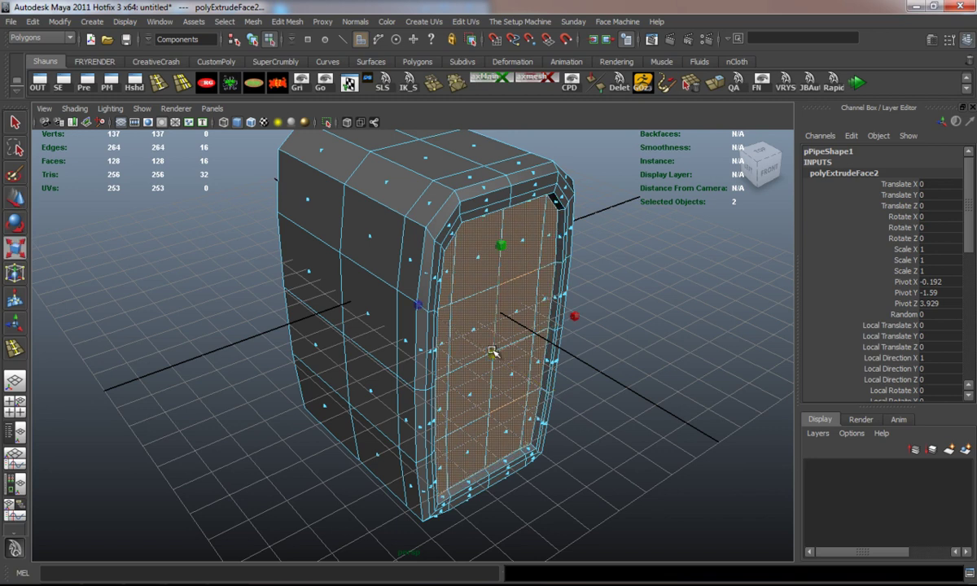
- Preview the recessed front end smoothed, and return to the unsmoothed display
{"action": "key", "text": "3"}
{"action": "left_click", "coordinate": [652, 325]}
{"action": "key", "text": "1"}
{"action": "left_click_drag", "start_coordinate": [560, 314], "coordinate": [404, 333], "text": "alt"}
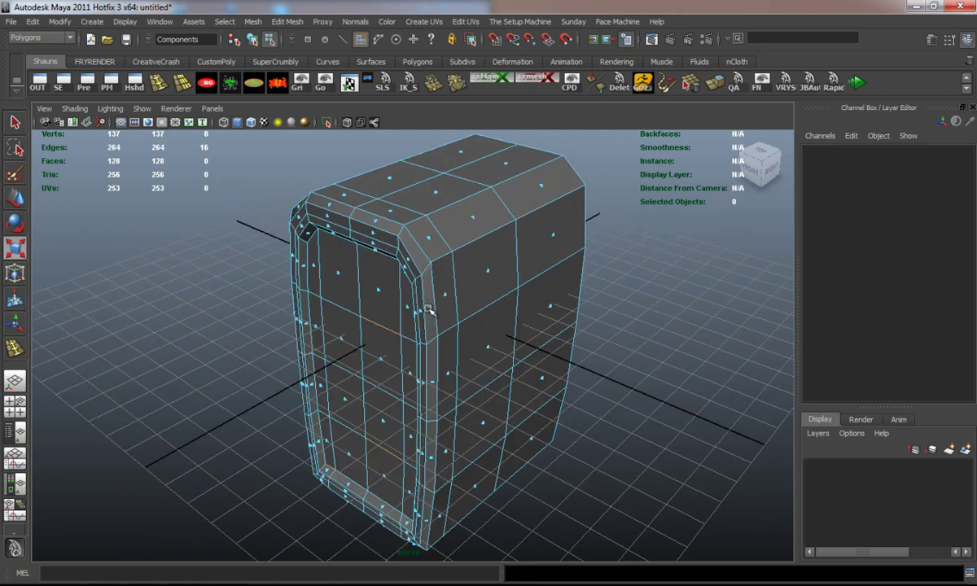
{"action": "left_click", "coordinate": [428, 307]}
{"action": "left_click", "coordinate": [260, 308]}
{"action": "right_click_drag", "start_coordinate": [375, 301], "coordinate": [376, 271]}
{"action": "scroll", "coordinate": [299, 282], "scroll_direction": "down", "scroll_amount": 5}
{"action": "scroll", "coordinate": [299, 283], "scroll_direction": "down", "scroll_amount": 1}
{"action": "left_click_drag", "start_coordinate": [301, 310], "coordinate": [625, 459]}
{"action": "left_click", "coordinate": [601, 449]}
{"action": "scroll", "coordinate": [432, 399], "scroll_direction": "up", "scroll_amount": 6}
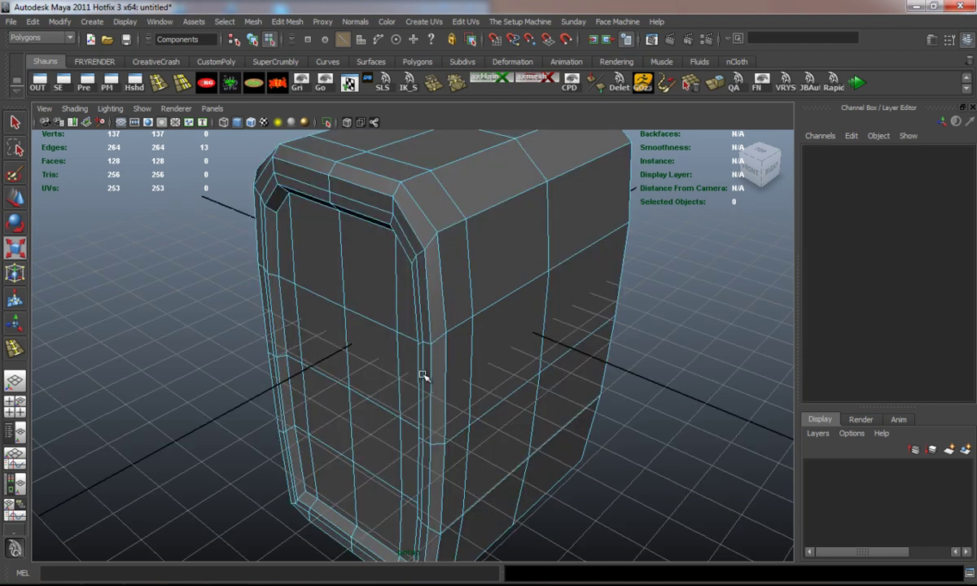
- Select the loop of narrow beveled faces around the front rim and add the adjoining upper corner face behind it
{"action": "right_click_drag", "start_coordinate": [423, 323], "coordinate": [439, 299]}
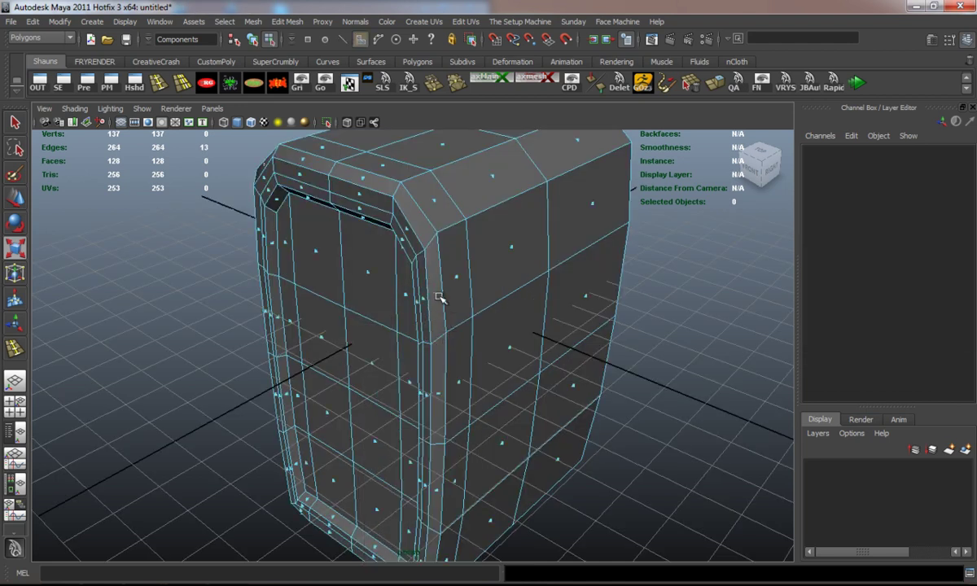
{"action": "left_click", "coordinate": [436, 296]}
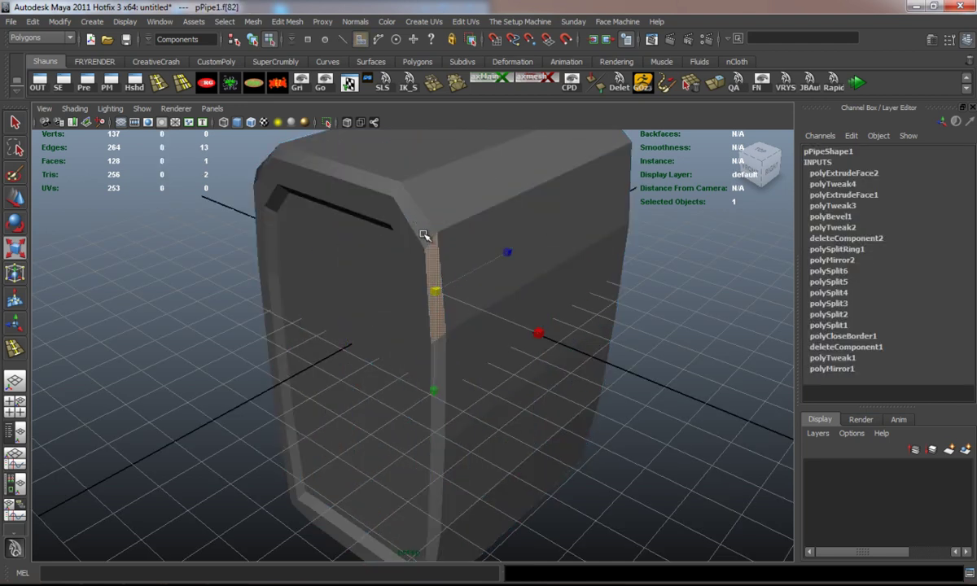
{"action": "key", "text": "ctrl+z"}
{"action": "left_click", "coordinate": [364, 177]}
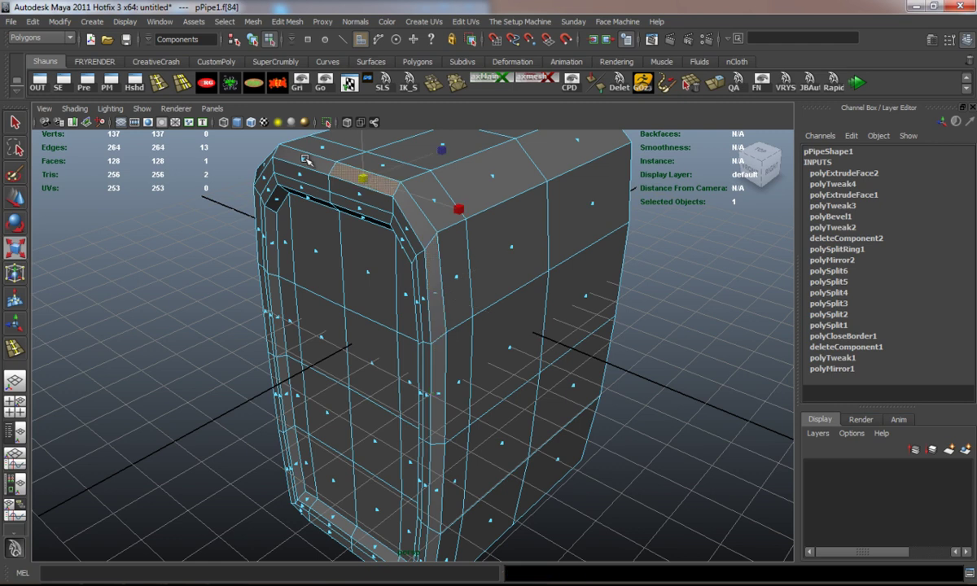
{"action": "double_click", "coordinate": [305, 159]}
{"action": "left_click", "coordinate": [435, 200], "text": "shift"}
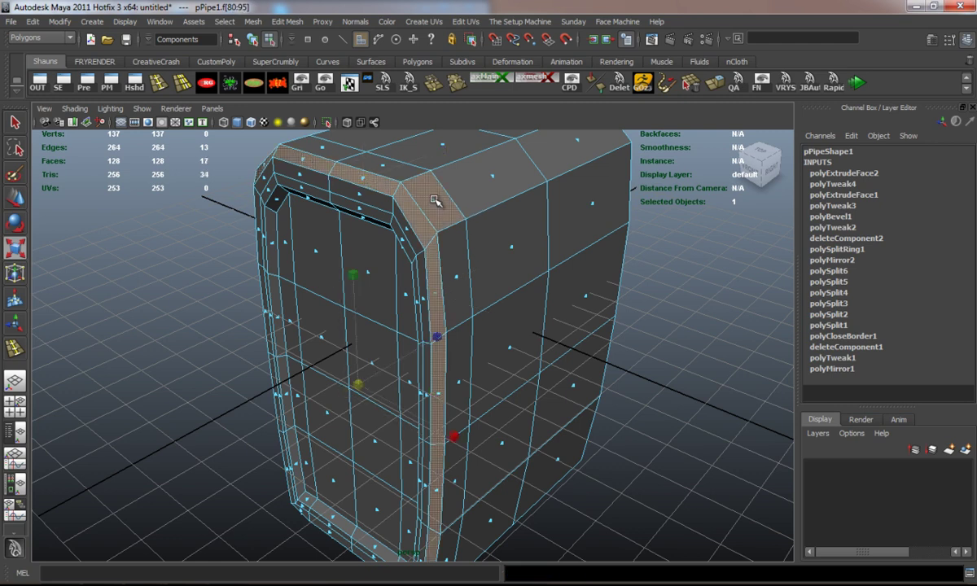
{"action": "double_click", "coordinate": [444, 297], "text": "shift"}
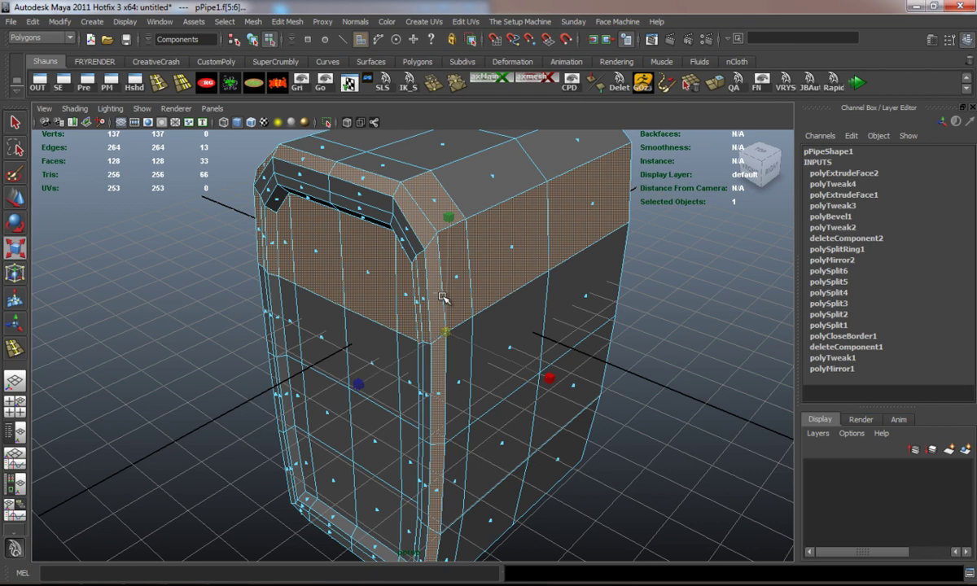
{"action": "double_click", "coordinate": [407, 204]}
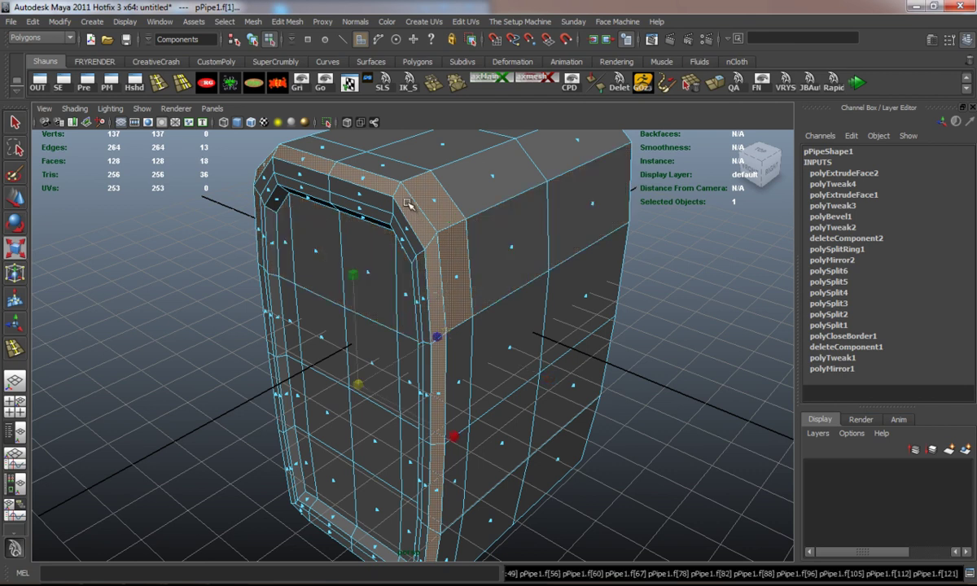
{"action": "double_click", "coordinate": [382, 167], "text": "shift"}
{"action": "double_click", "coordinate": [467, 297]}
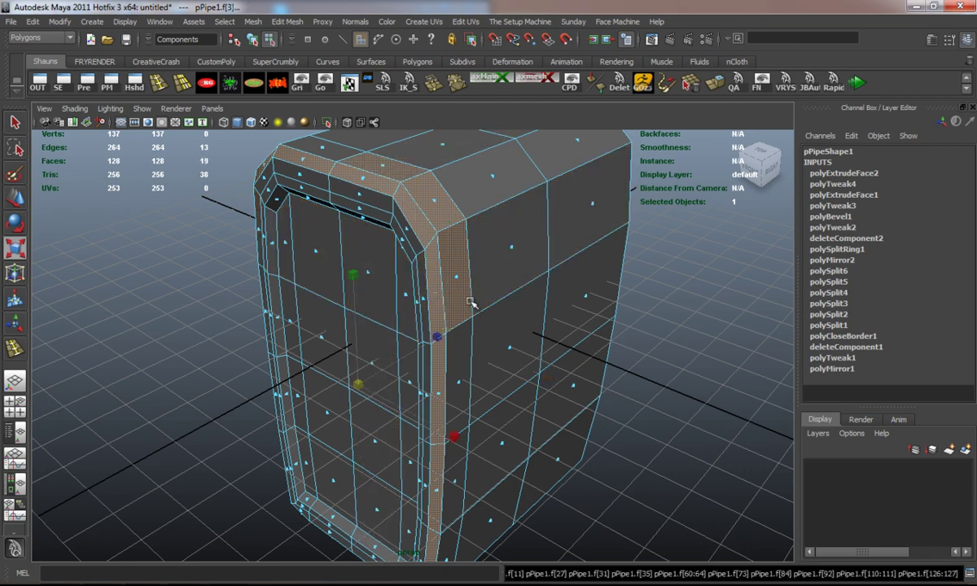
{"action": "left_click", "coordinate": [417, 185], "text": "ctrl"}
{"action": "left_click", "coordinate": [371, 157], "text": "ctrl"}
{"action": "left_click_drag", "start_coordinate": [444, 257], "coordinate": [473, 290], "text": "ctrl"}
- Add the faces directly behind the rim along the body's right side, top and upper left corner to the selection
{"action": "left_click", "coordinate": [434, 202], "text": "shift"}
{"action": "left_click", "coordinate": [453, 276], "text": "shift"}
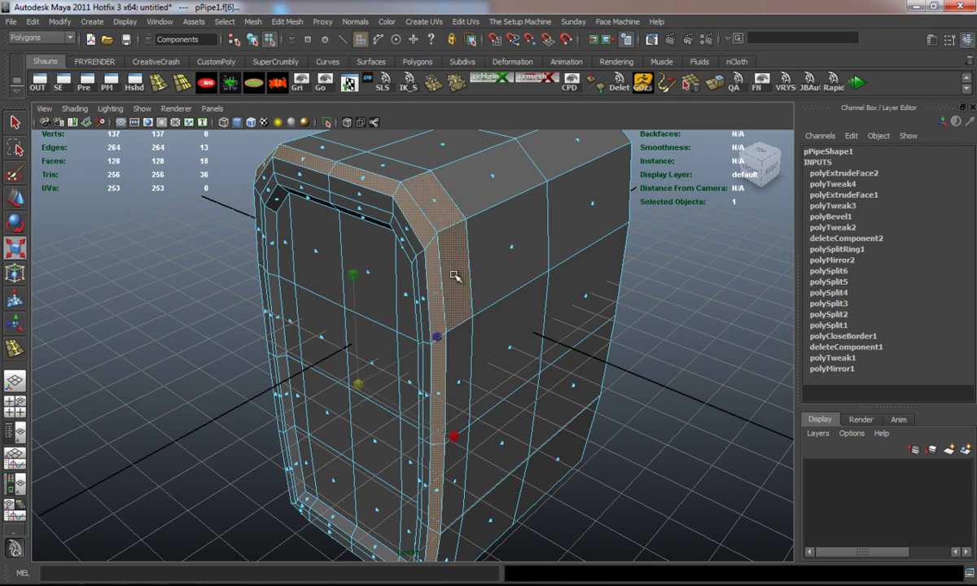
{"action": "double_click", "coordinate": [460, 383], "text": "shift"}
{"action": "key", "text": "ctrl+z"}
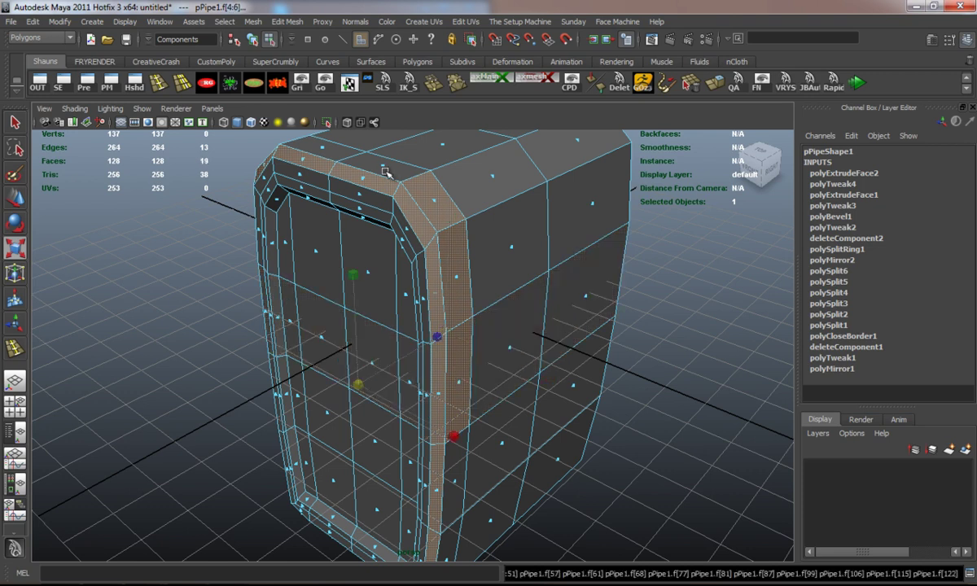
{"action": "left_click", "coordinate": [380, 163], "text": "shift"}
{"action": "left_click", "coordinate": [322, 148], "text": "shift"}
{"action": "left_click_drag", "start_coordinate": [322, 147], "coordinate": [434, 192], "text": "alt"}
{"action": "left_click", "coordinate": [432, 188], "text": "shift"}
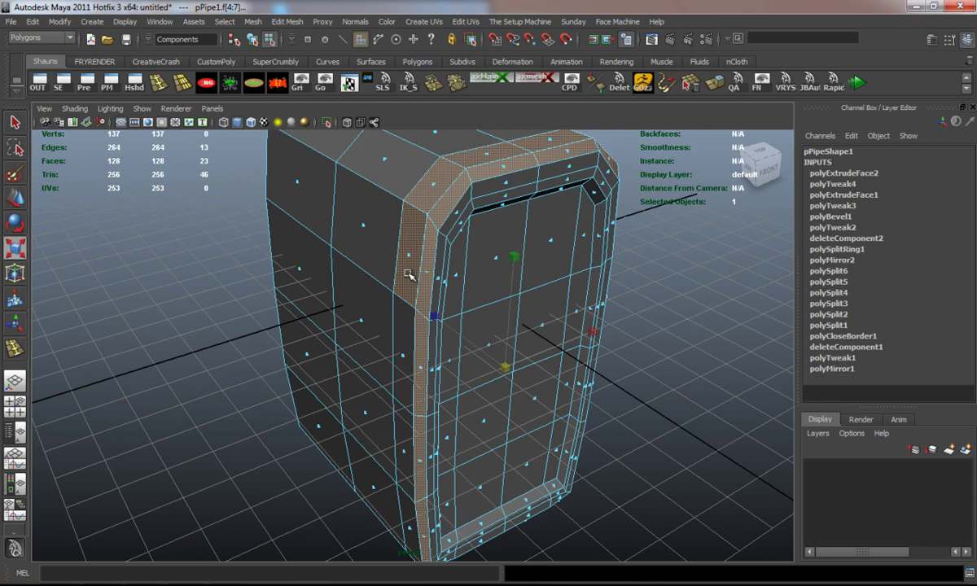
- Add the remaining faces behind the rim to complete the band around the body, checking it in the side view
{"action": "left_click_drag", "start_coordinate": [401, 371], "coordinate": [498, 370], "text": "alt"}
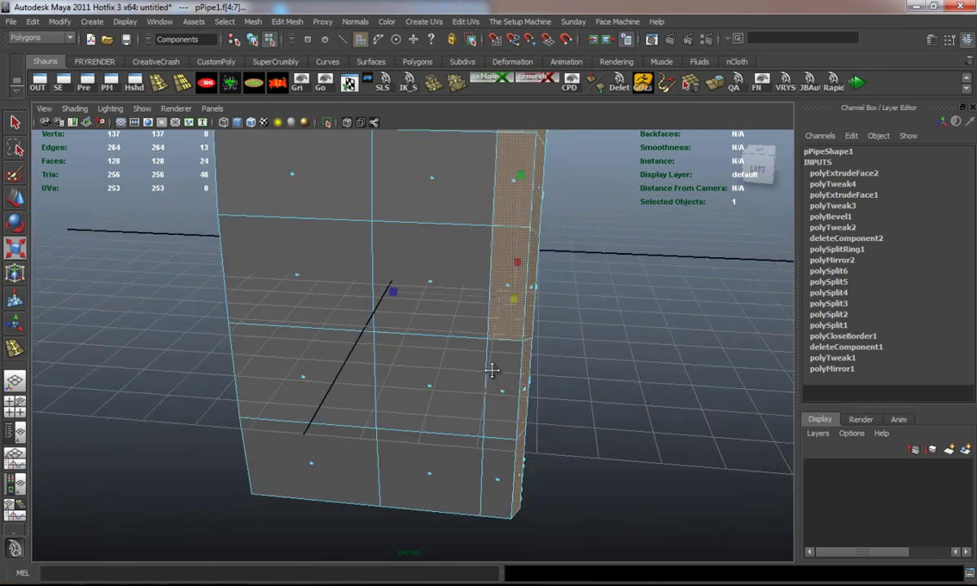
{"action": "key", "text": "space"}
{"action": "key", "text": "space"}
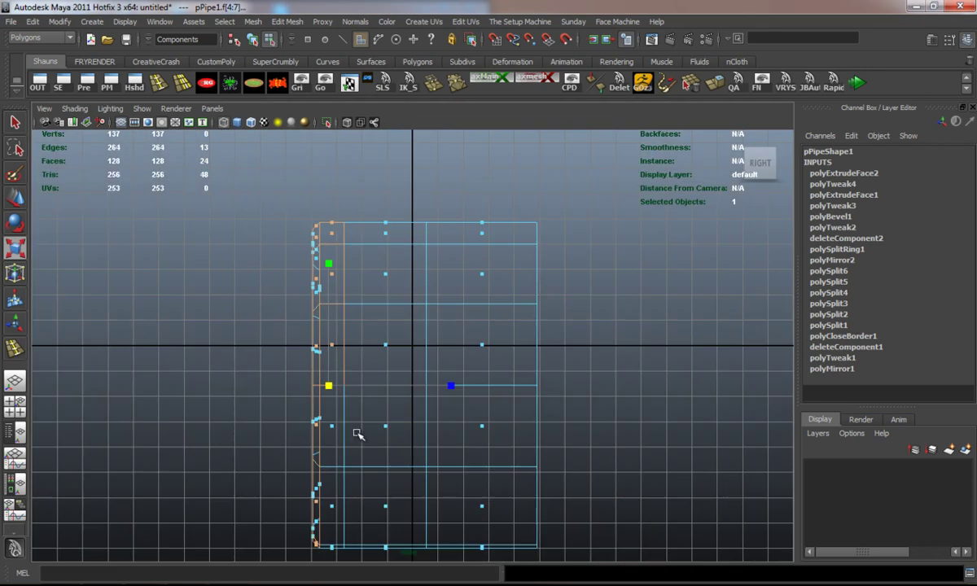
{"action": "middle_click_drag", "start_coordinate": [298, 422], "coordinate": [337, 378], "text": "alt"}
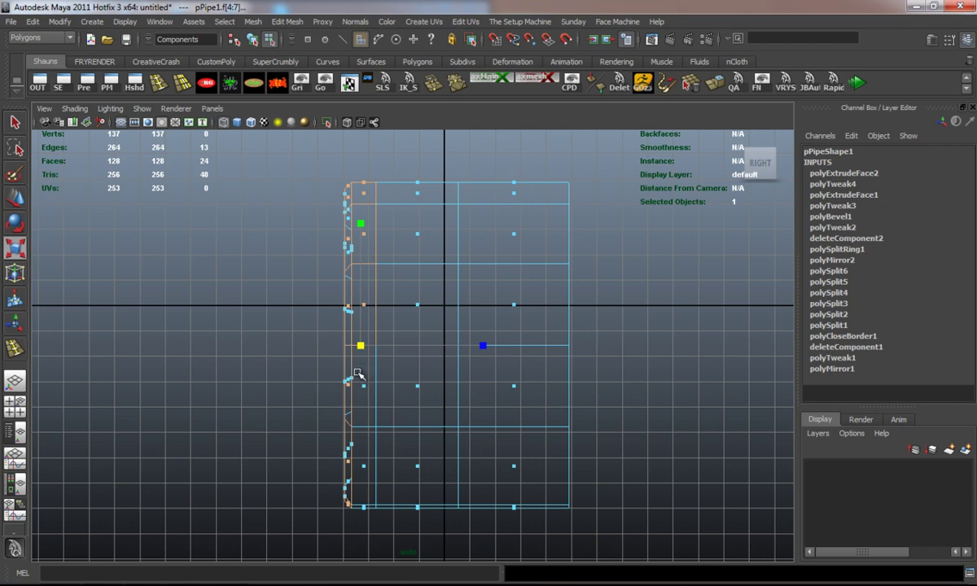
{"action": "key", "text": "space"}
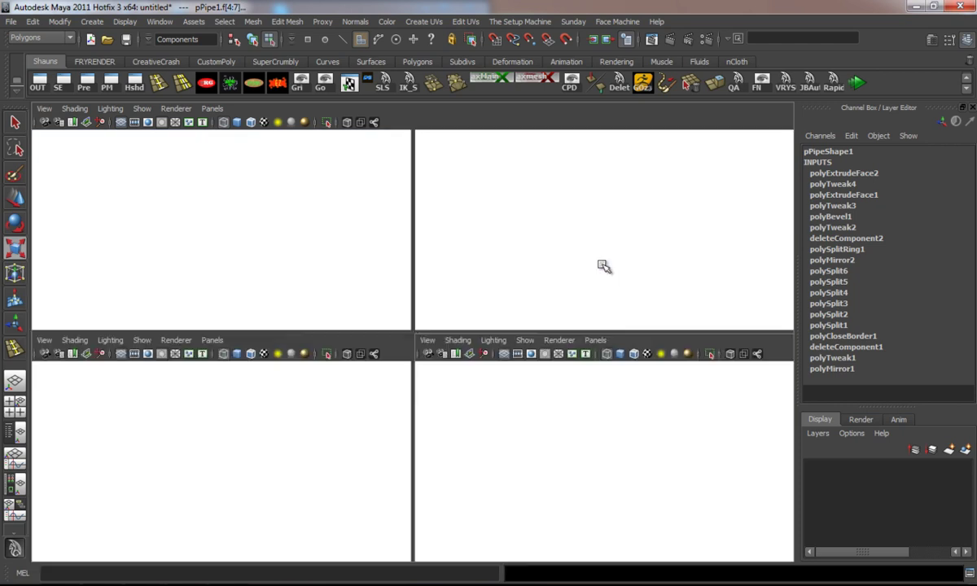
{"action": "key", "text": "space"}
{"action": "left_click_drag", "start_coordinate": [506, 308], "coordinate": [348, 206], "text": "alt"}
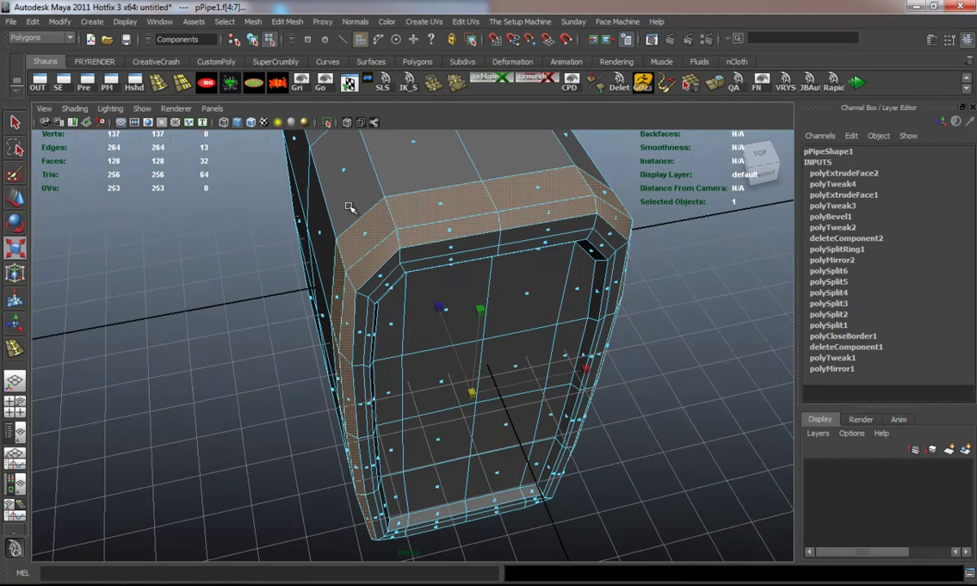
- Duplicate the selected band of faces as a separate piece with Duplicate Face
{"action": "left_click", "coordinate": [253, 21]}
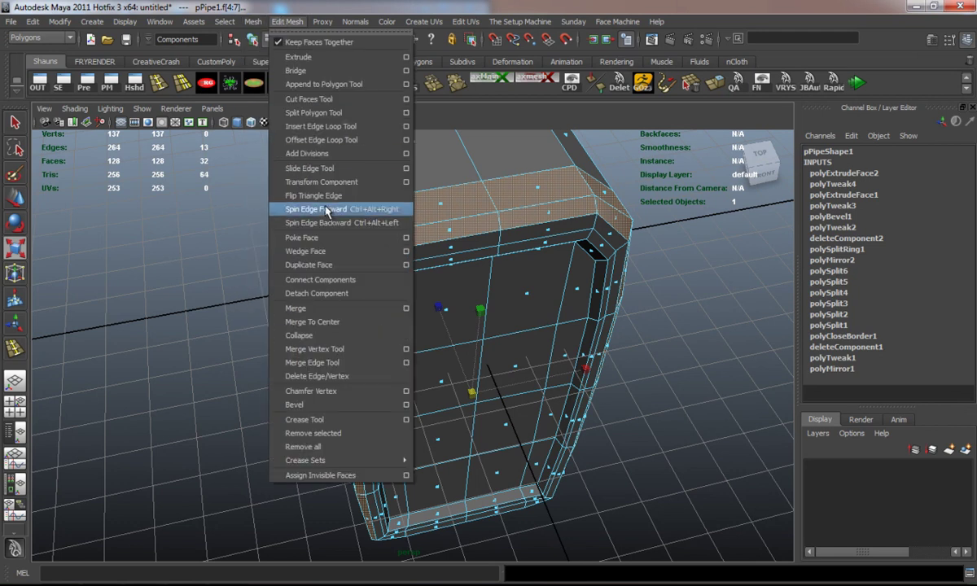
{"action": "left_click", "coordinate": [324, 265]}
{"action": "left_click_drag", "start_coordinate": [359, 245], "coordinate": [384, 217], "text": "alt"}
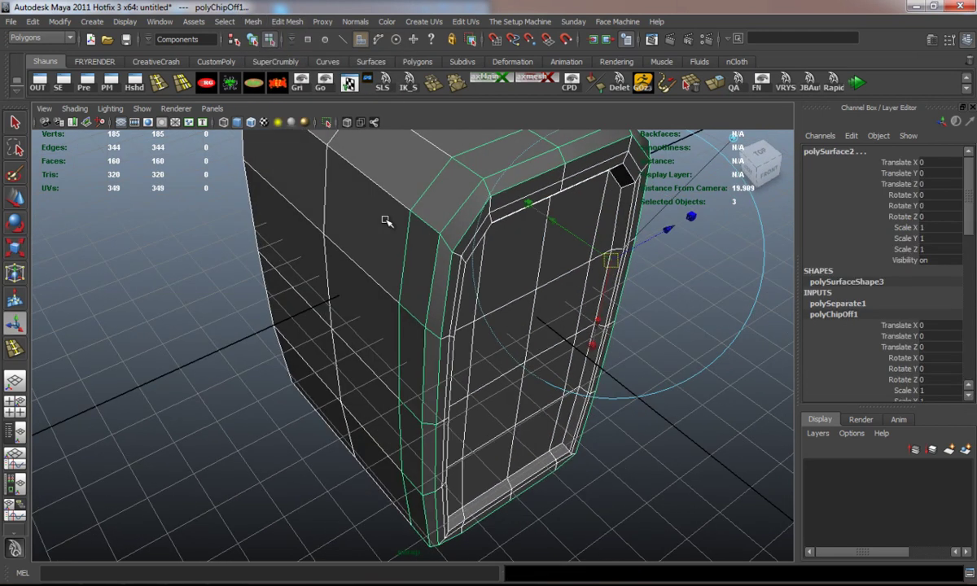
- Clear the duplicated band's construction history and scale it uniformly to 1.01
{"action": "right_click_drag", "start_coordinate": [386, 220], "coordinate": [405, 204]}
{"action": "left_click_drag", "start_coordinate": [381, 221], "coordinate": [439, 236], "text": "alt"}
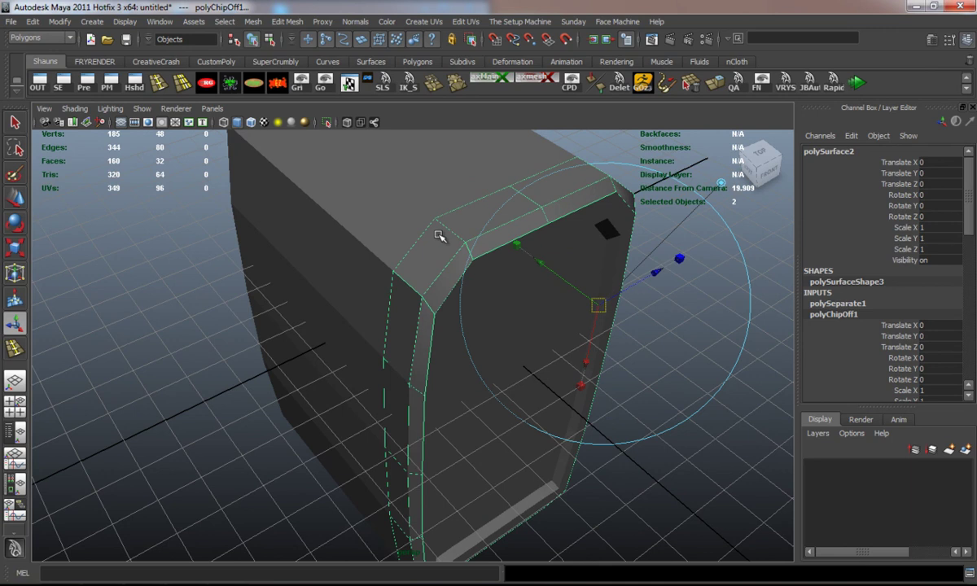
{"action": "left_click", "coordinate": [277, 82]}
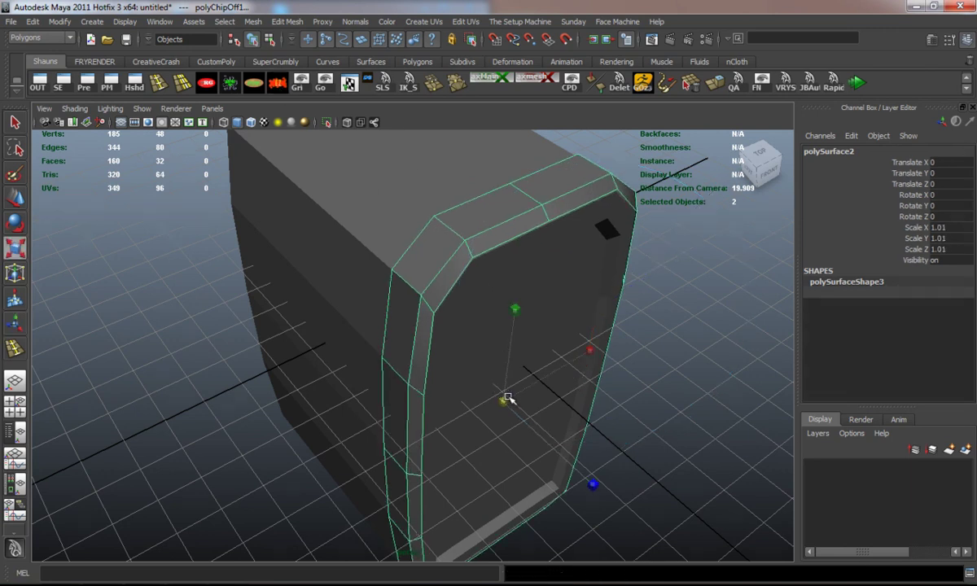
- Display the body smoothed together with the duplicated band, and turn on wireframe over the shaded surfaces
{"action": "left_click", "coordinate": [390, 331]}
{"action": "key", "text": "3"}
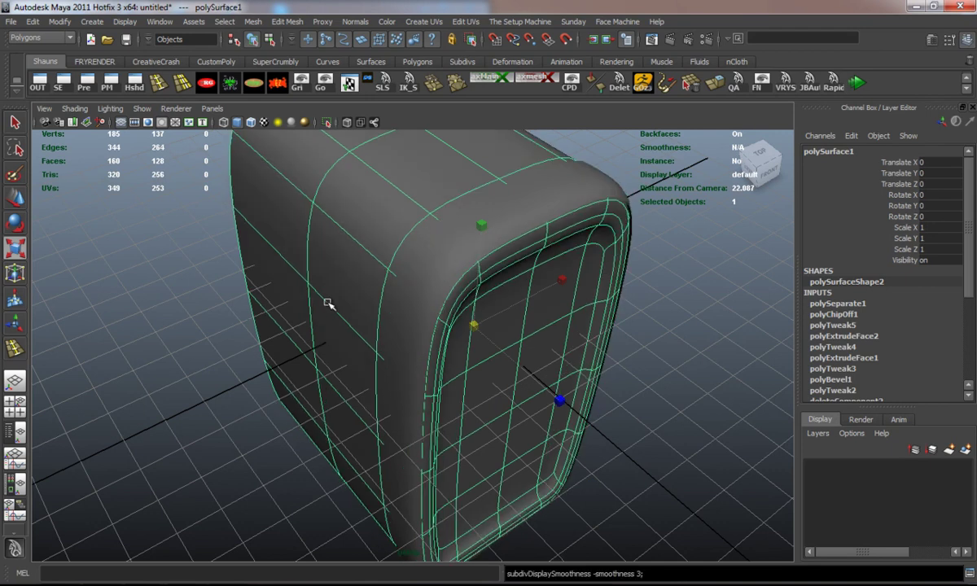
{"action": "left_click_drag", "start_coordinate": [308, 329], "coordinate": [196, 316], "text": "alt"}
{"action": "left_click", "coordinate": [196, 316]}
{"action": "left_click_drag", "start_coordinate": [354, 310], "coordinate": [245, 215], "text": "alt"}
{"action": "left_click", "coordinate": [251, 122]}
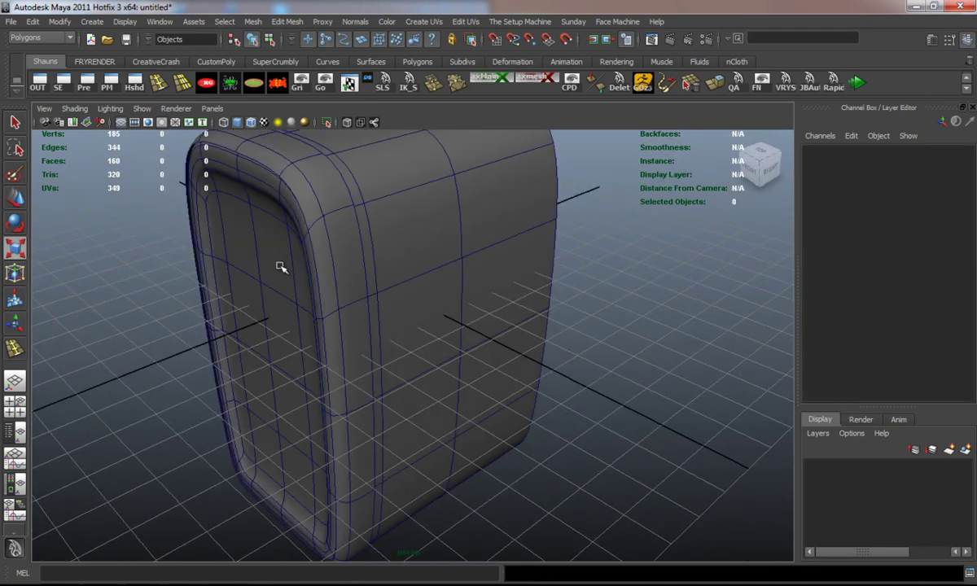
- Select both open border edge loops of the trim band and display the band unsmoothed
{"action": "mouse_move", "coordinate": [279, 266]}
{"action": "left_mouse_down", "text": "alt"}
{"action": "mouse_move", "coordinate": [343, 299]}
{"action": "mouse_move", "coordinate": [499, 286]}
{"action": "left_mouse_up", "text": "alt"}
{"action": "left_click", "coordinate": [366, 294]}
{"action": "scroll", "coordinate": [366, 294], "scroll_direction": "up", "scroll_amount": 4}
{"action": "middle_click_drag", "start_coordinate": [499, 286], "coordinate": [471, 340], "text": "alt"}
{"action": "left_click_drag", "start_coordinate": [471, 340], "coordinate": [353, 232], "text": "alt"}
{"action": "right_click_drag", "start_coordinate": [353, 232], "coordinate": [356, 267]}
{"action": "double_click", "coordinate": [355, 268]}
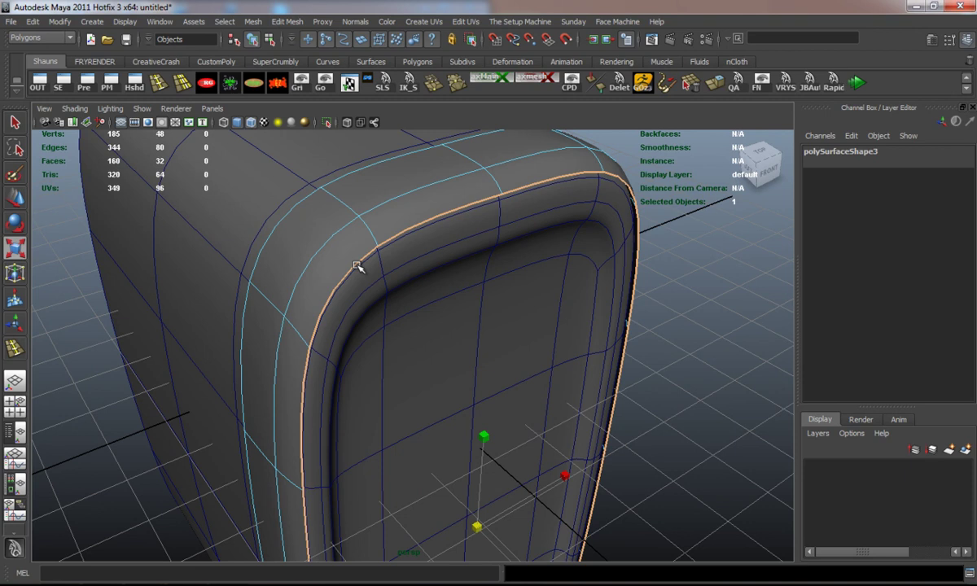
{"action": "key", "text": "1"}
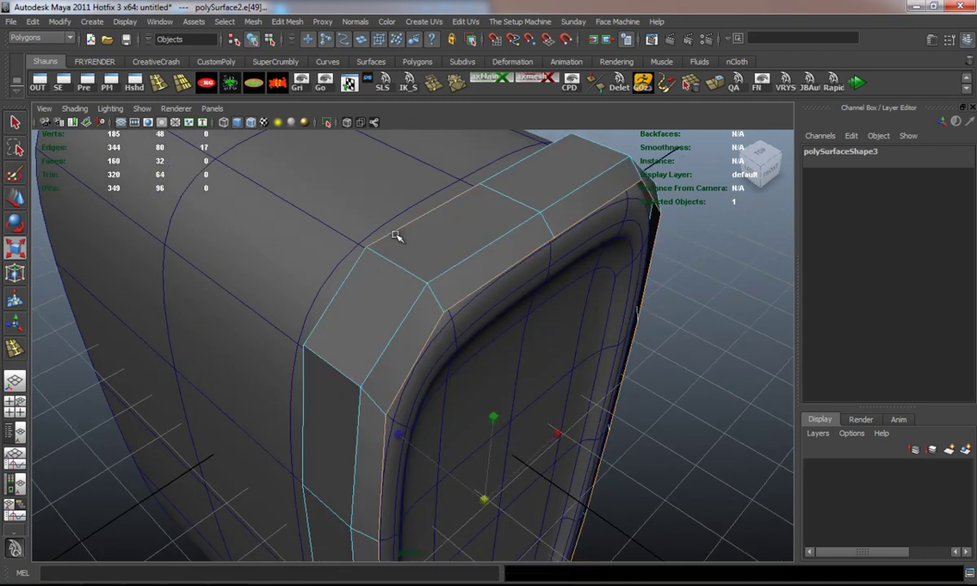
{"action": "left_click_drag", "start_coordinate": [508, 316], "coordinate": [400, 279], "text": "alt"}
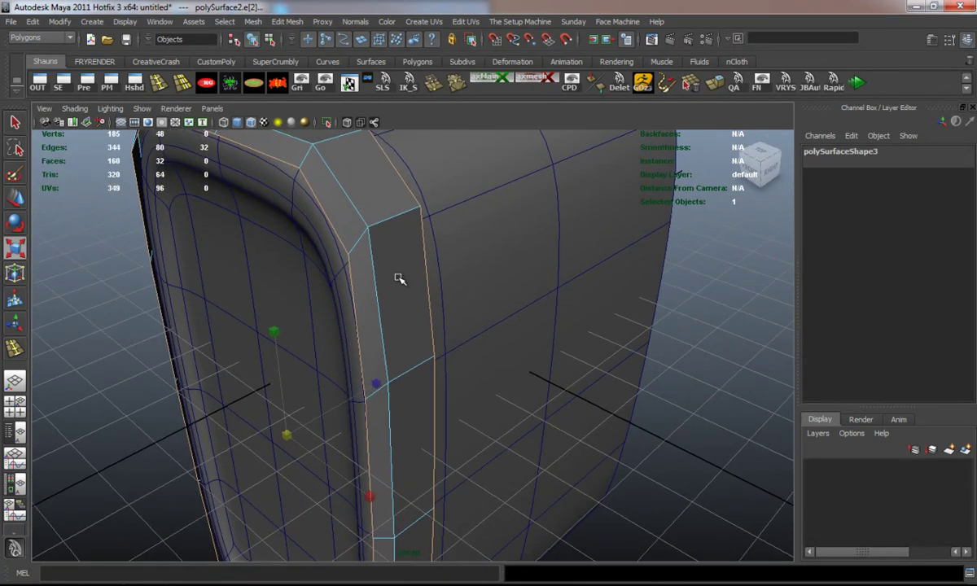
- Extrude the band's border edges twice toward the body, with local Z offsets of -0.05 and about -0.206, and restore the smoothed display
{"action": "left_click", "coordinate": [710, 86]}
{"action": "middle_click_drag", "start_coordinate": [431, 346], "coordinate": [460, 304], "text": "alt"}
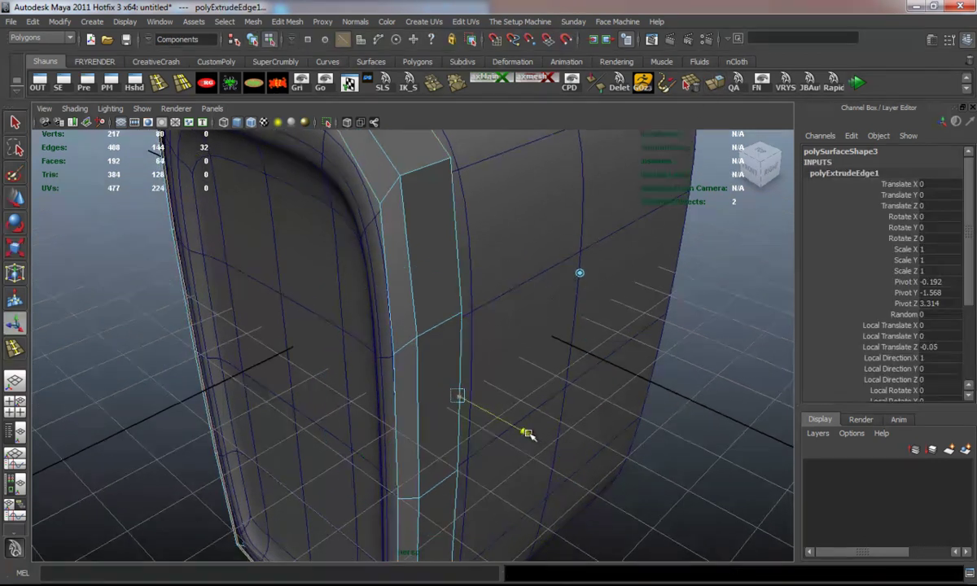
{"action": "key", "text": "ctrl+e"}
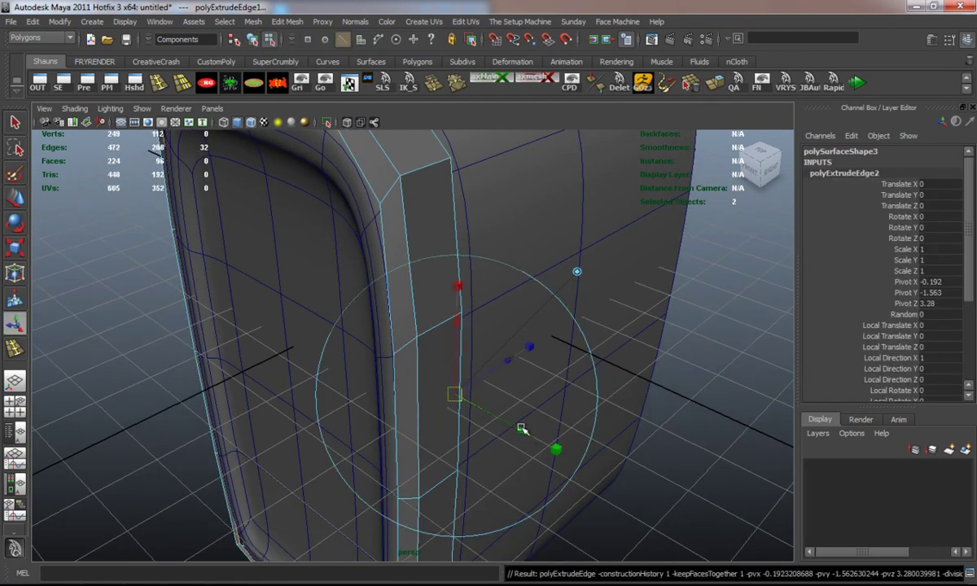
{"action": "left_click_drag", "start_coordinate": [508, 372], "coordinate": [498, 368]}
{"action": "key", "text": "3"}
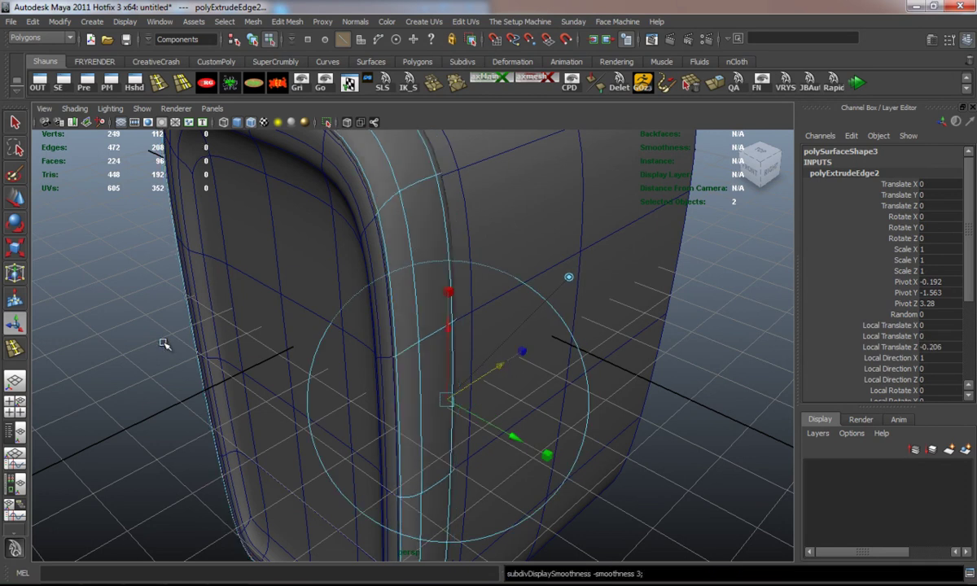
{"action": "left_click", "coordinate": [152, 342]}
{"action": "right_click_drag", "start_coordinate": [413, 229], "coordinate": [470, 212]}
- Inspect the suitcase and its trim band from the sides and front, comparing the body's unsmoothed and smoothed shapes
{"action": "scroll", "coordinate": [457, 258], "scroll_direction": "down", "scroll_amount": 7}
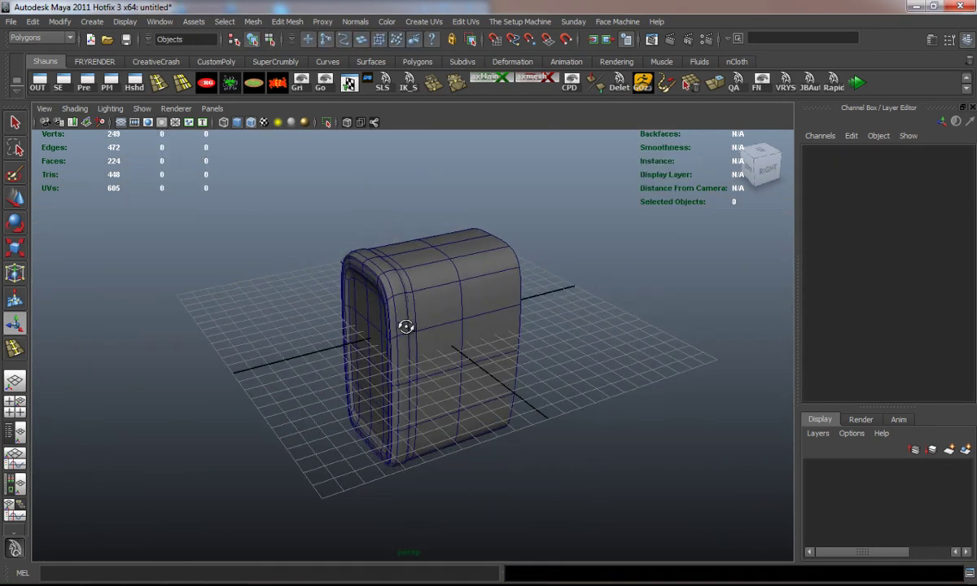
{"action": "left_click_drag", "start_coordinate": [405, 324], "coordinate": [626, 326], "text": "alt"}
{"action": "scroll", "coordinate": [582, 327], "scroll_direction": "up", "scroll_amount": 6}
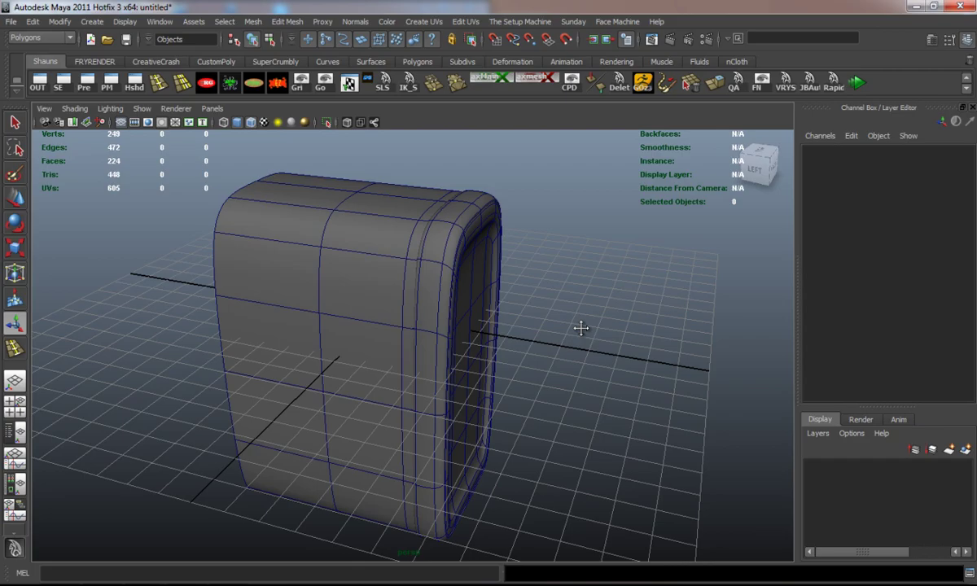
{"action": "left_click_drag", "start_coordinate": [549, 335], "coordinate": [410, 327], "text": "alt"}
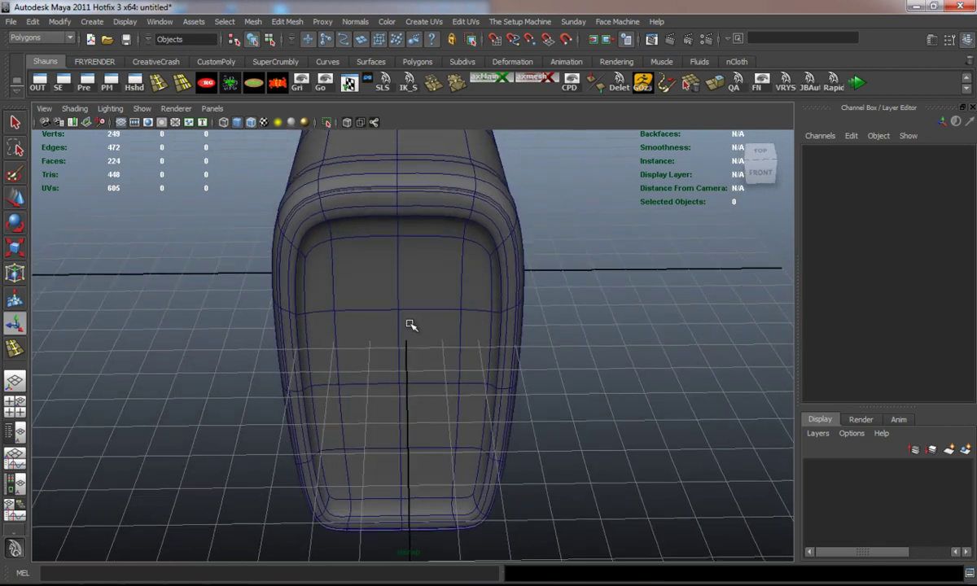
{"action": "middle_click_drag", "start_coordinate": [410, 327], "coordinate": [473, 353], "text": "alt"}
{"action": "left_click", "coordinate": [453, 322]}
{"action": "key", "text": "1"}
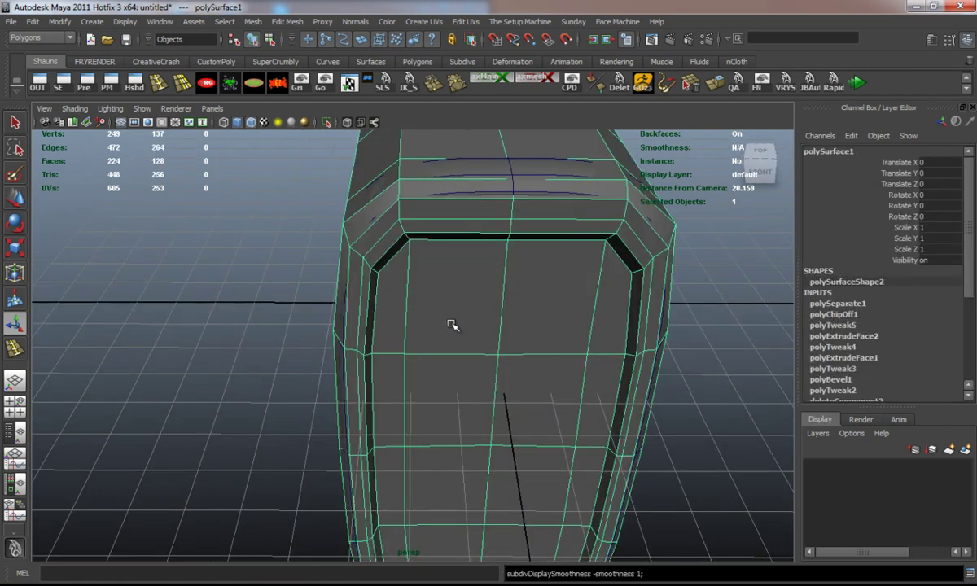
{"action": "left_click_drag", "start_coordinate": [451, 325], "coordinate": [443, 344], "text": "alt"}
{"action": "key", "text": "3"}
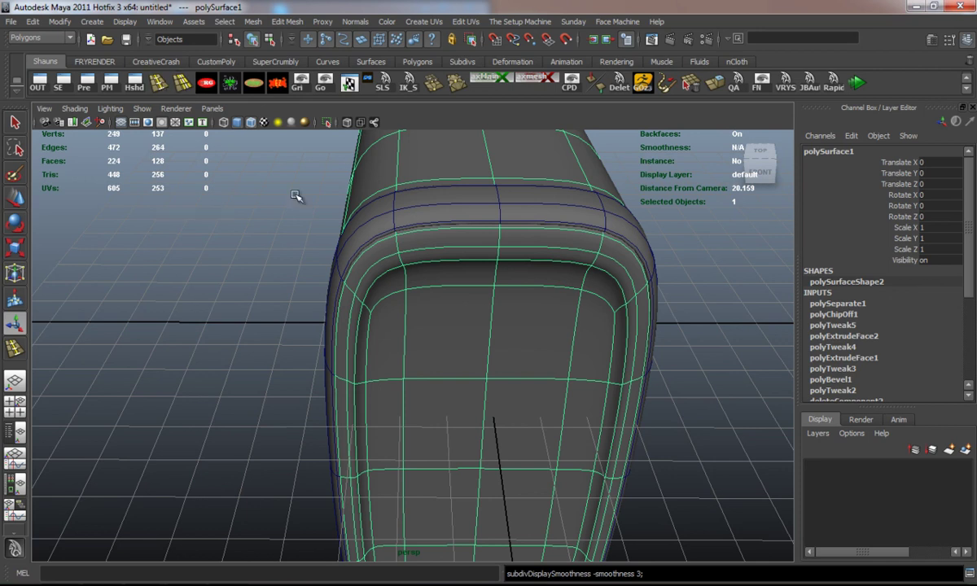
- Try inserting two vertical edge loops near the left side of the front panel and check the smoothed body
{"action": "key", "text": "y"}
{"action": "left_click", "coordinate": [413, 318]}
{"action": "key", "text": "1"}
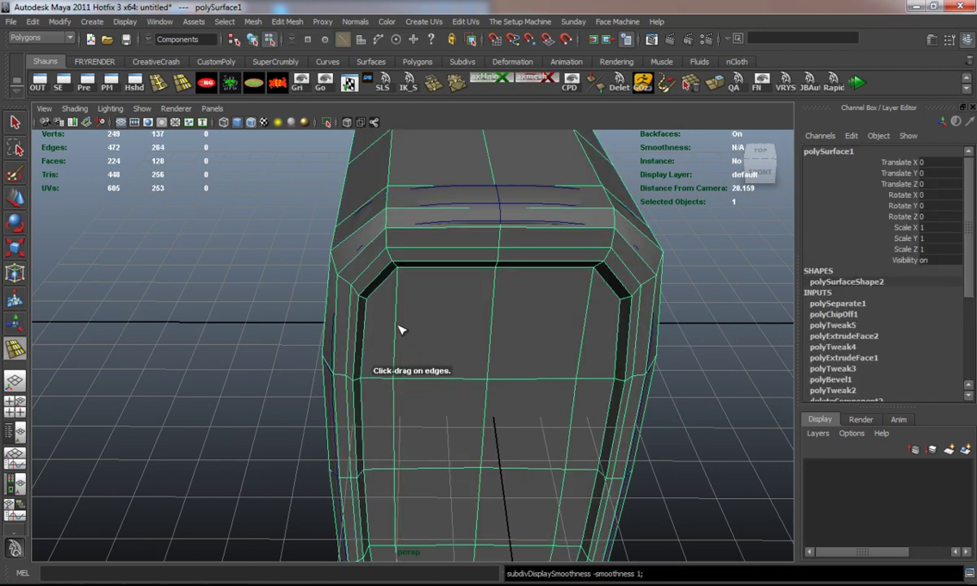
{"action": "left_click_drag", "start_coordinate": [399, 330], "coordinate": [379, 265], "text": "alt"}
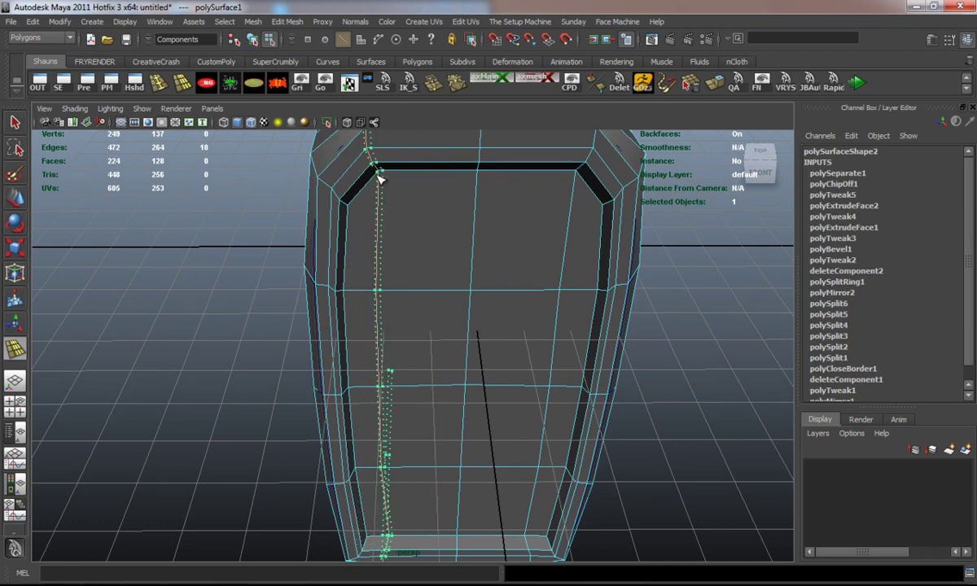
{"action": "left_click_drag", "start_coordinate": [378, 179], "coordinate": [379, 179]}
{"action": "key", "text": "w"}
{"action": "key", "text": "3"}
{"action": "left_click", "coordinate": [251, 286]}
{"action": "left_click_drag", "start_coordinate": [270, 292], "coordinate": [348, 297], "text": "alt"}
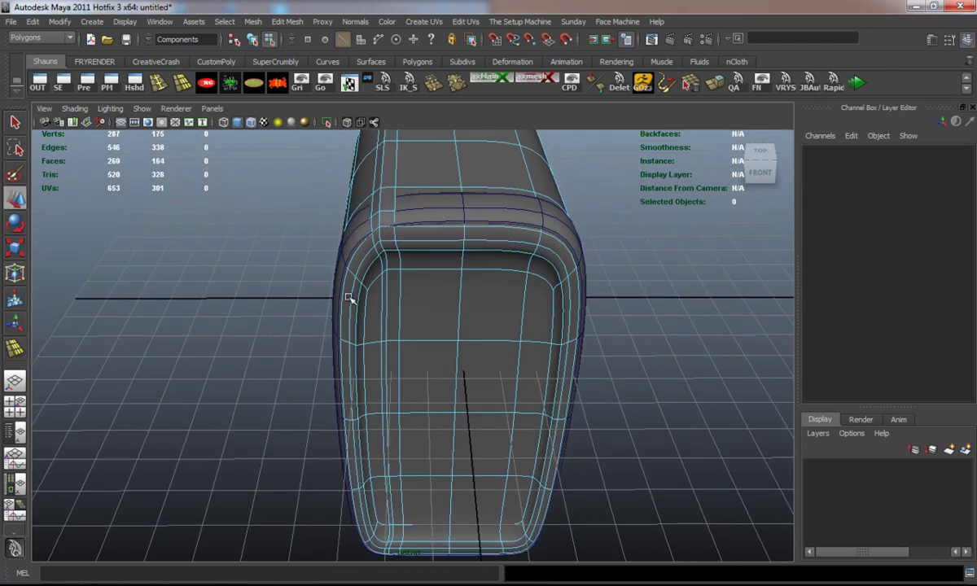
{"action": "right_click_drag", "start_coordinate": [398, 273], "coordinate": [445, 261]}
{"action": "left_click_drag", "start_coordinate": [386, 279], "coordinate": [621, 299], "text": "alt"}
{"action": "scroll", "coordinate": [536, 314], "scroll_direction": "up", "scroll_amount": 4}
{"action": "left_click_drag", "start_coordinate": [533, 310], "coordinate": [330, 249], "text": "alt"}
- Undo the edge loops inserted on the front panel and return to whole-object selection
{"action": "key", "text": "z"}
{"action": "key", "text": "z"}
{"action": "key", "text": "z"}
{"action": "key", "text": "z"}
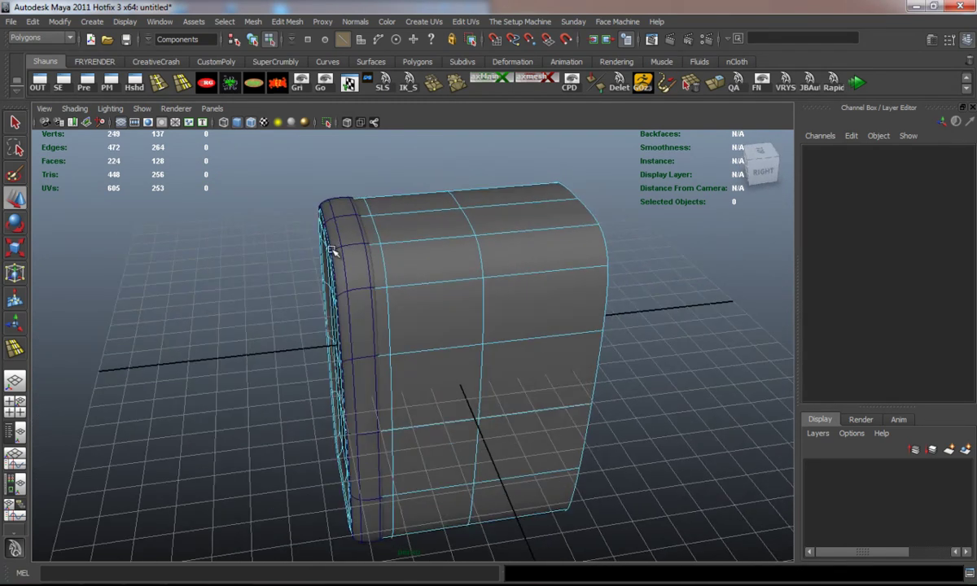
{"action": "right_click_drag", "start_coordinate": [437, 209], "coordinate": [462, 197]}
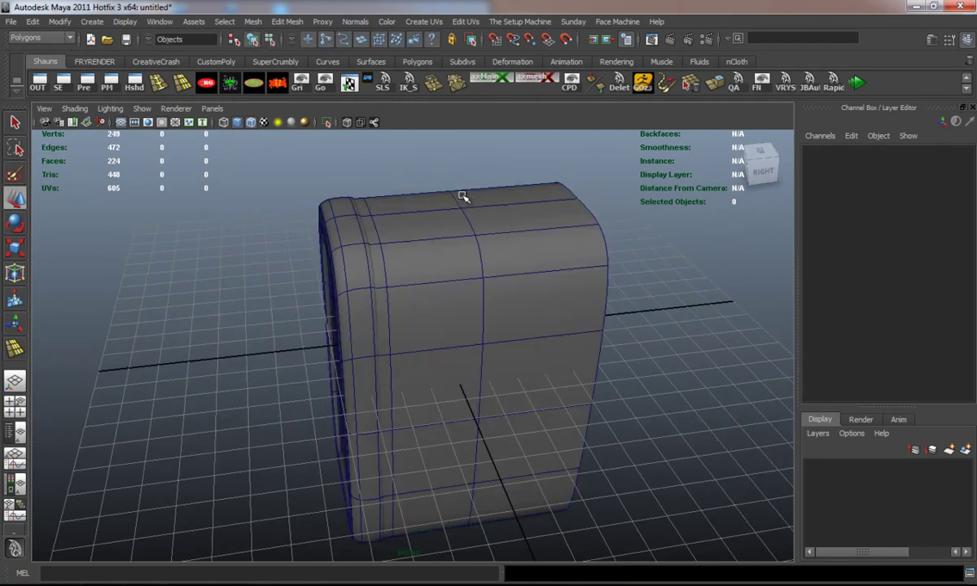
- Try mirroring only the body in the -Z direction, merged with the original and with its vertices merged
{"action": "left_click", "coordinate": [444, 235]}
{"action": "left_click_drag", "start_coordinate": [427, 236], "coordinate": [443, 255], "text": "alt"}
{"action": "left_click", "coordinate": [623, 272]}
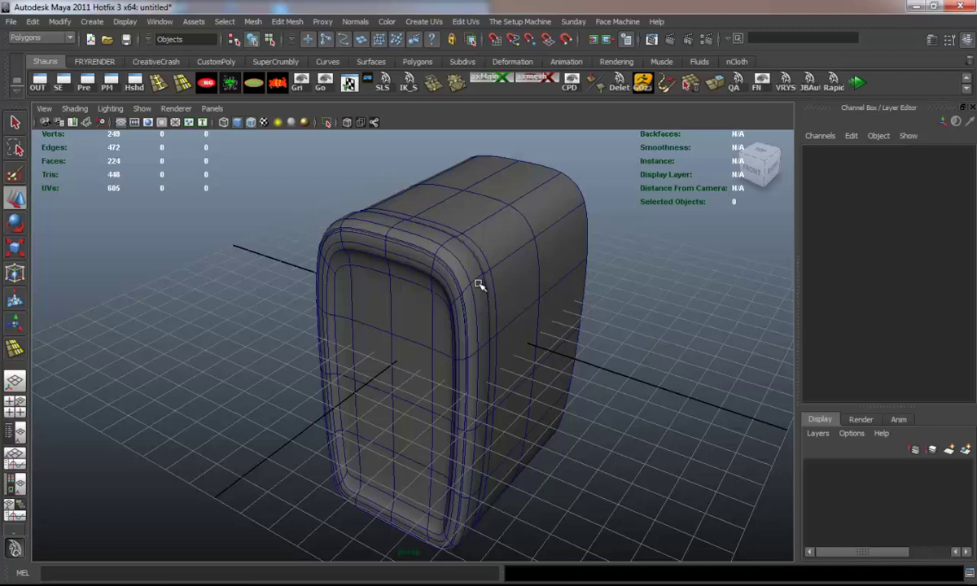
{"action": "left_click_drag", "start_coordinate": [479, 284], "coordinate": [386, 276], "text": "alt"}
{"action": "left_click", "coordinate": [402, 246]}
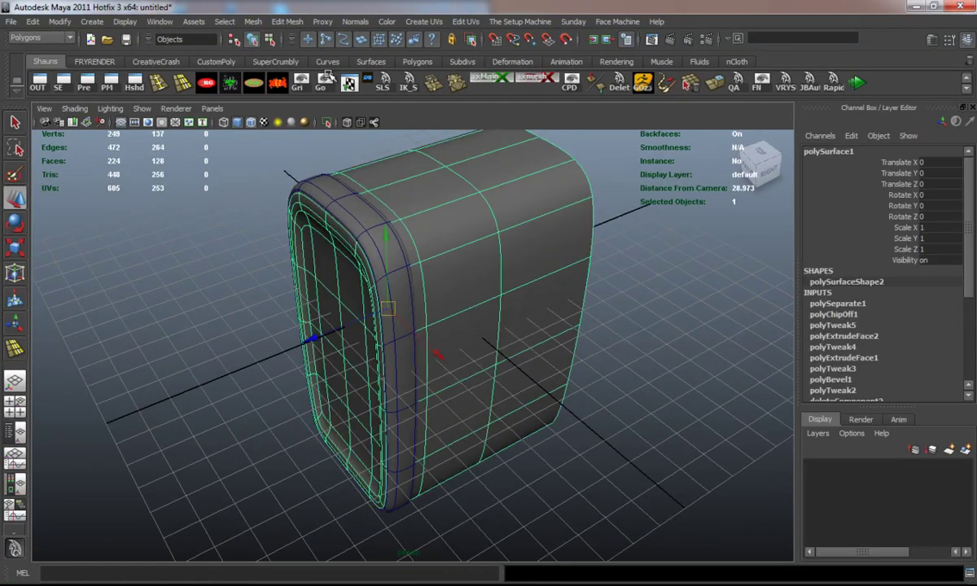
{"action": "left_click", "coordinate": [252, 24]}
{"action": "left_click", "coordinate": [368, 298]}
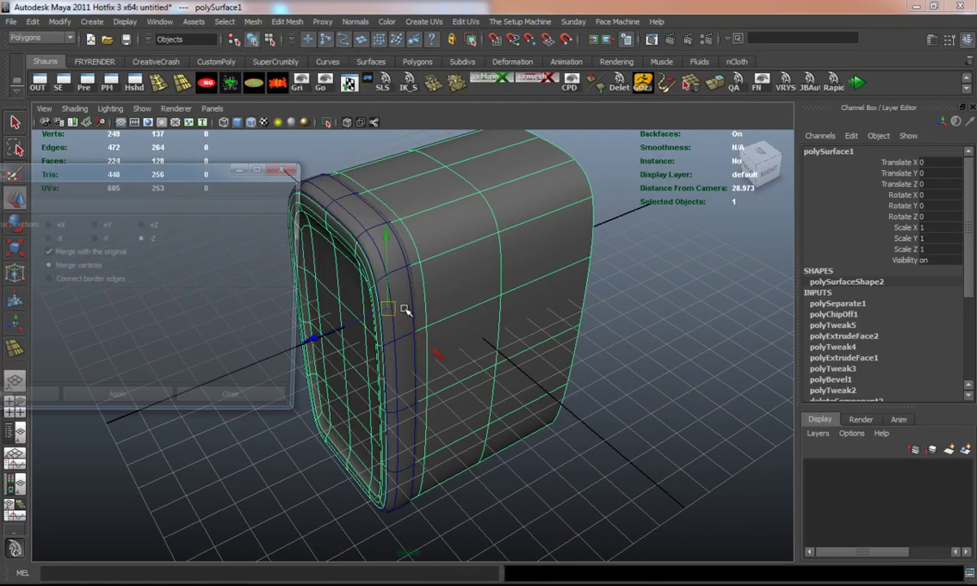
{"action": "left_click", "coordinate": [117, 404]}
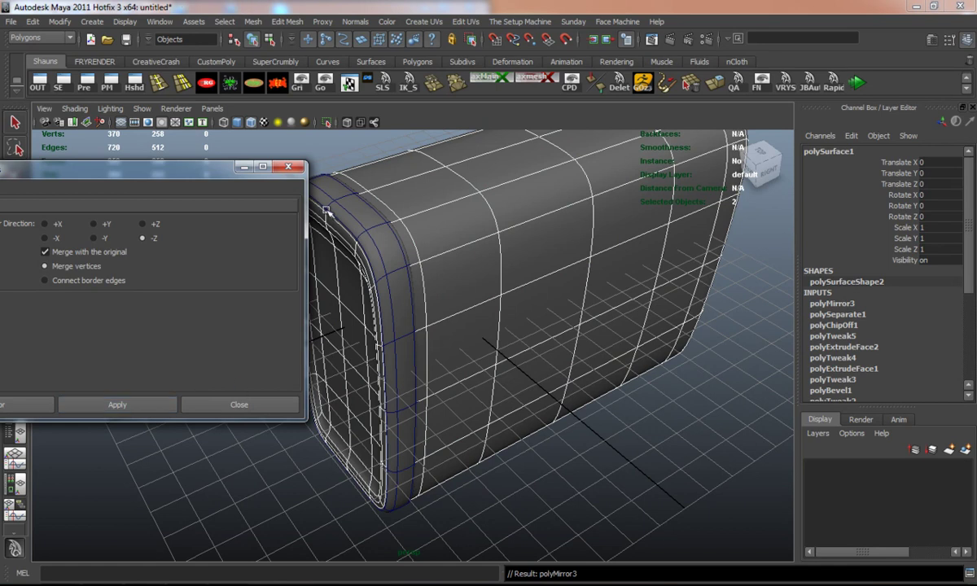
{"action": "left_click", "coordinate": [294, 168]}
{"action": "left_click", "coordinate": [321, 152]}
{"action": "left_click_drag", "start_coordinate": [321, 152], "coordinate": [360, 281], "text": "alt"}
{"action": "left_click", "coordinate": [356, 281]}
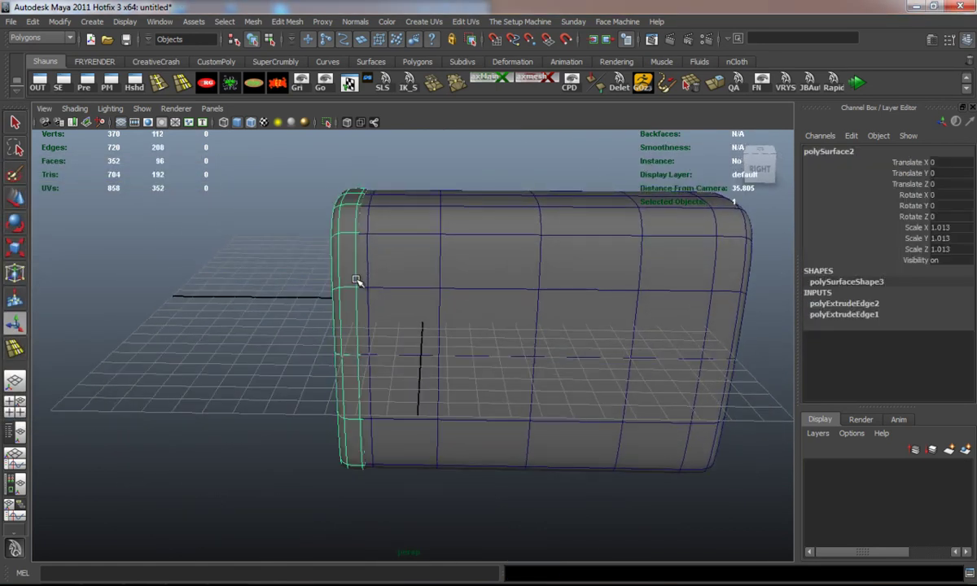
- Undo the mirroring of the body
{"action": "key", "text": "ctrl+z"}
{"action": "key", "text": "ctrl+z"}
{"action": "key", "text": "ctrl+z"}
{"action": "key", "text": "ctrl+z"}
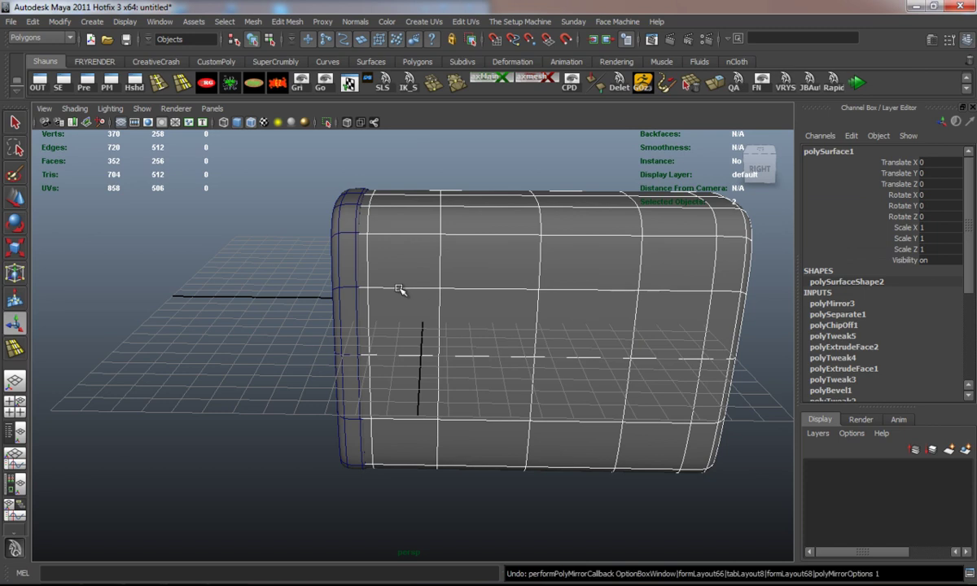
- Combine the trim band and the body into one mesh and delete its construction history
{"action": "left_click", "coordinate": [348, 278]}
{"action": "left_click", "coordinate": [404, 276], "text": "shift"}
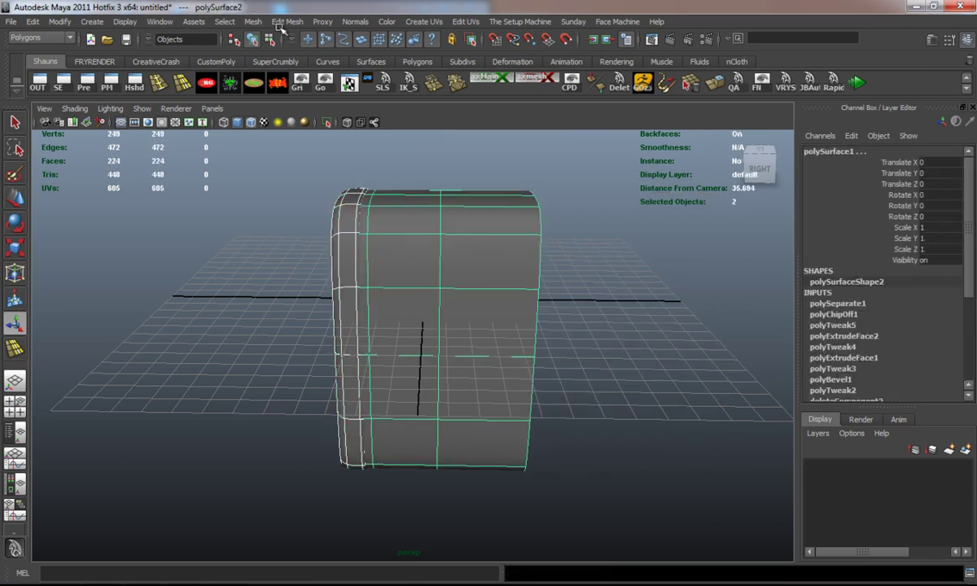
{"action": "left_click", "coordinate": [253, 22]}
{"action": "left_click", "coordinate": [274, 38]}
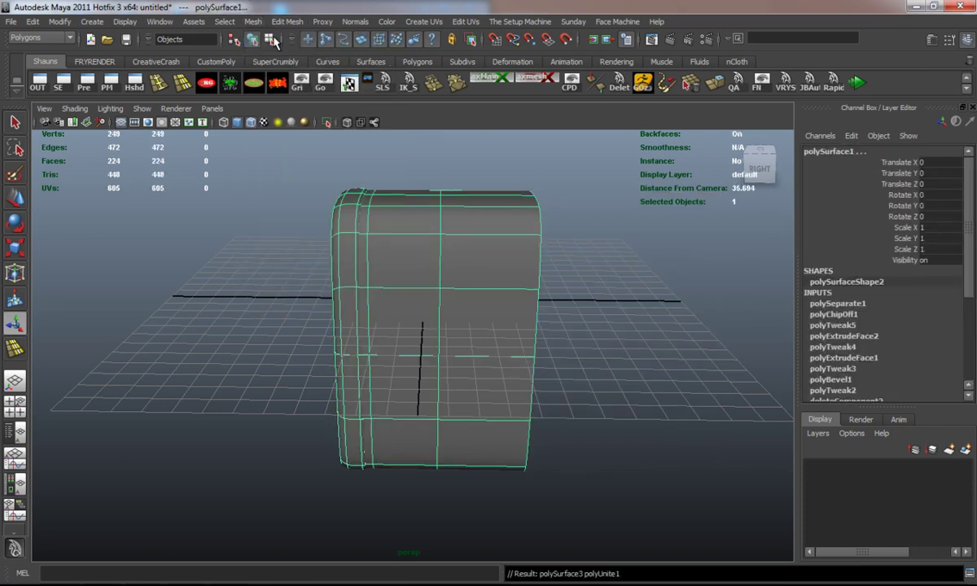
{"action": "left_click", "coordinate": [304, 90]}
- Mirror the combined mesh in the -Z direction to form the other half of the suitcase
{"action": "left_click", "coordinate": [252, 22]}
{"action": "left_click", "coordinate": [256, 291]}
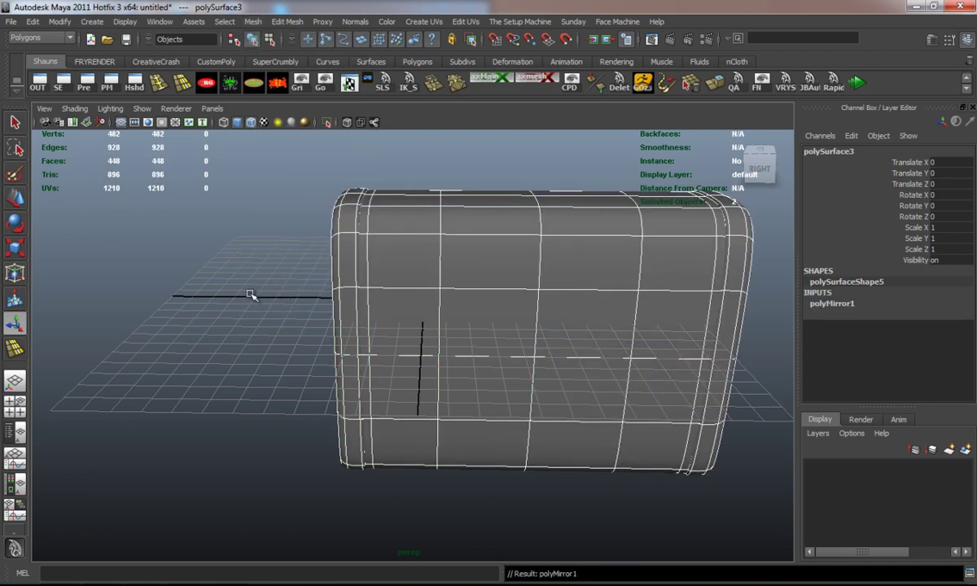
{"action": "left_click", "coordinate": [249, 292]}
- Inspect the mirrored suitcase from several sides, comparing its unsmoothed and smoothed display
{"action": "left_click_drag", "start_coordinate": [279, 297], "coordinate": [336, 314], "text": "alt"}
{"action": "right_click_drag", "start_coordinate": [336, 314], "coordinate": [485, 292], "text": "alt"}
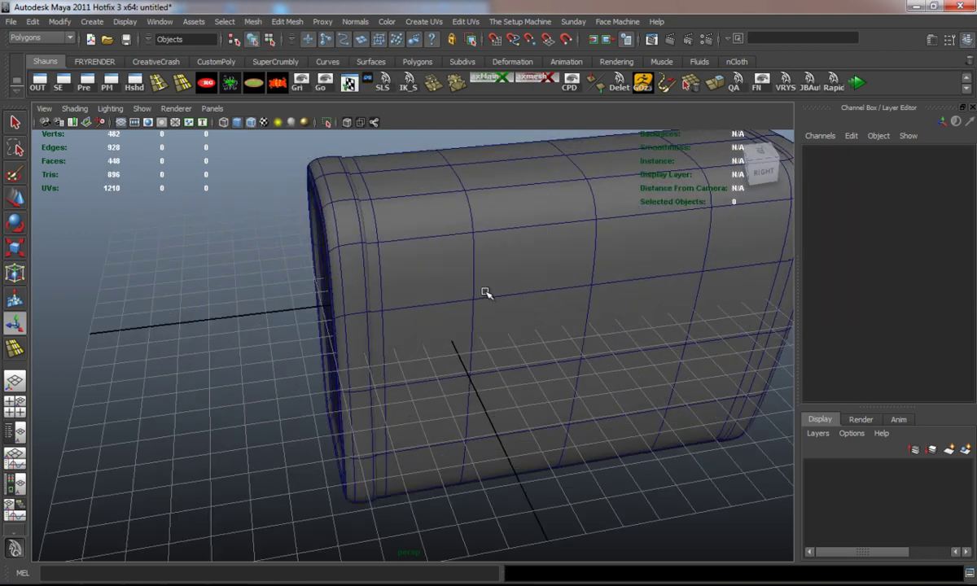
{"action": "left_click", "coordinate": [485, 292]}
{"action": "left_click_drag", "start_coordinate": [527, 296], "coordinate": [367, 358], "text": "alt"}
{"action": "left_click", "coordinate": [684, 329]}
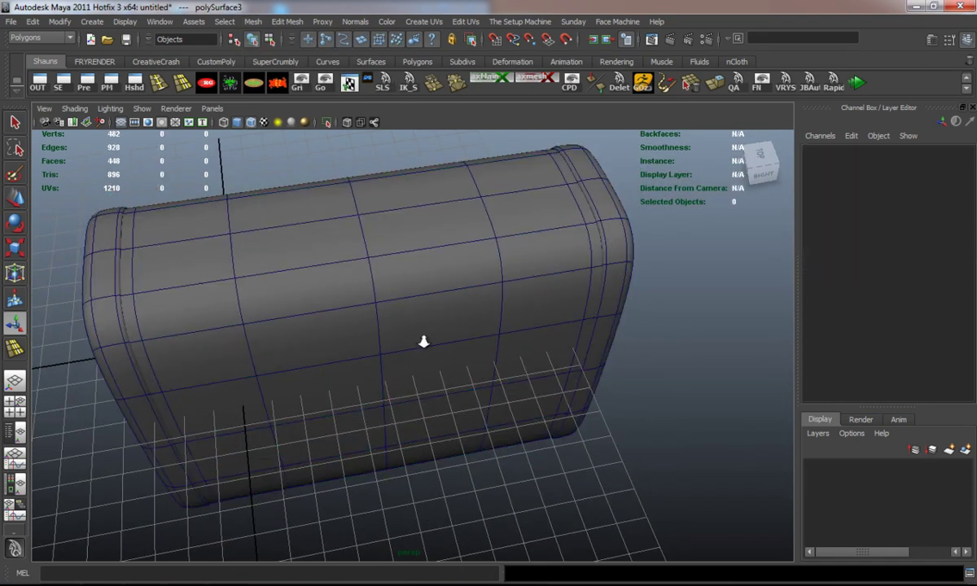
{"action": "left_click_drag", "start_coordinate": [423, 342], "coordinate": [383, 312], "text": "alt"}
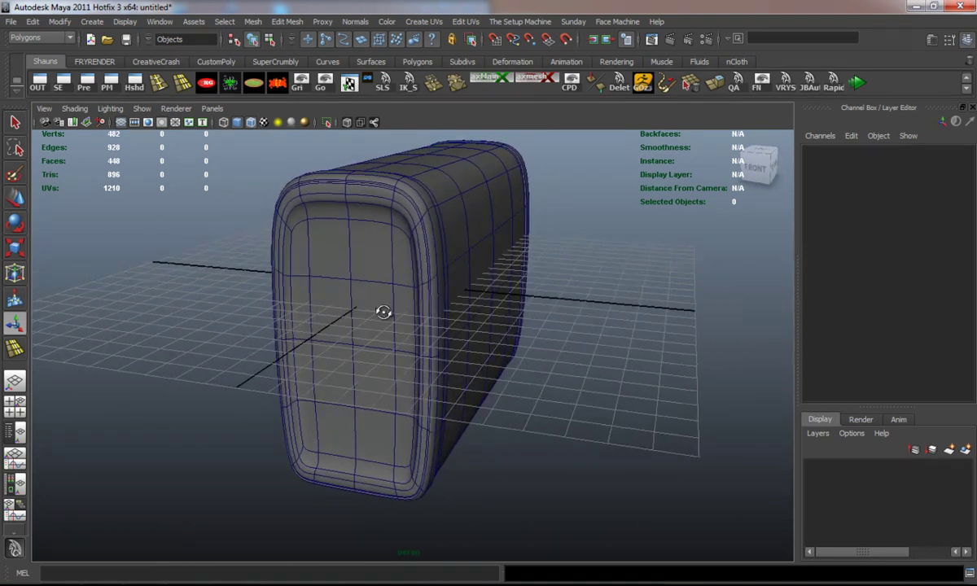
{"action": "left_click", "coordinate": [384, 312]}
{"action": "key", "text": "1"}
{"action": "left_click_drag", "start_coordinate": [253, 340], "coordinate": [424, 338], "text": "alt"}
{"action": "left_click", "coordinate": [253, 342]}
{"action": "left_click", "coordinate": [425, 337]}
{"action": "key", "text": "3"}
- Hide the wireframe over the shaded suitcase and examine its smooth surfaces and trim seams from all sides
{"action": "left_click", "coordinate": [207, 291]}
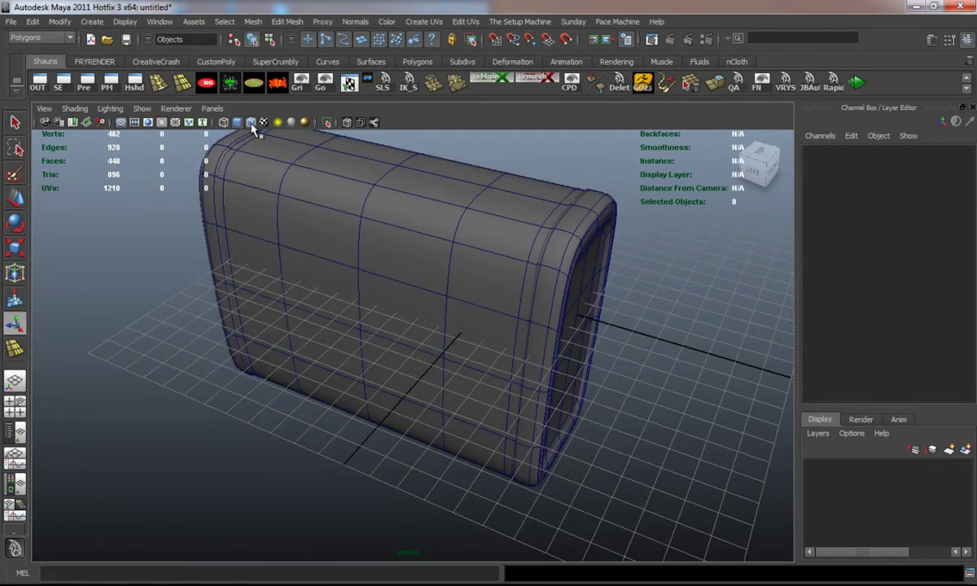
{"action": "left_click_drag", "start_coordinate": [260, 253], "coordinate": [345, 286], "text": "alt"}
{"action": "left_click_drag", "start_coordinate": [410, 280], "coordinate": [386, 290], "text": "alt"}
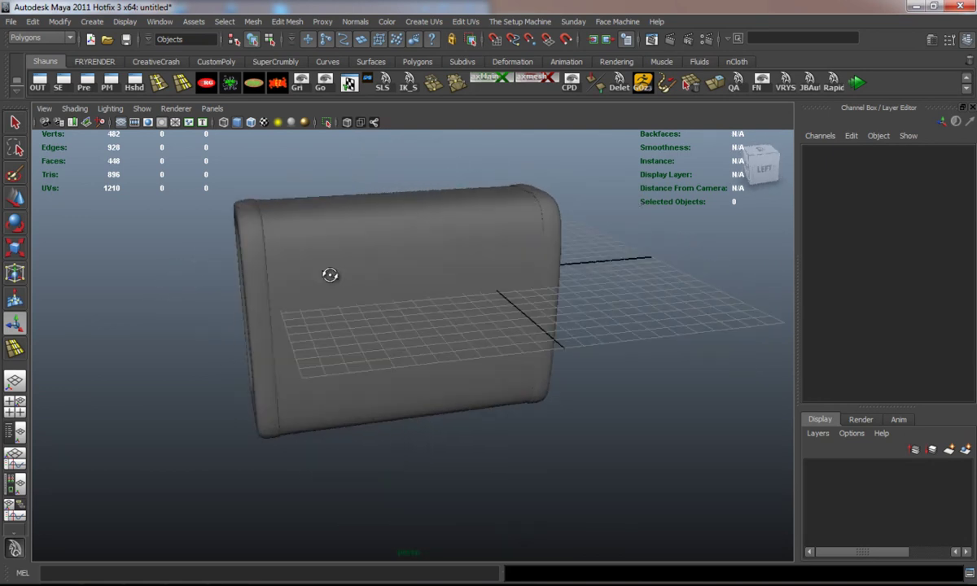
{"action": "left_click_drag", "start_coordinate": [329, 274], "coordinate": [432, 347], "text": "alt"}
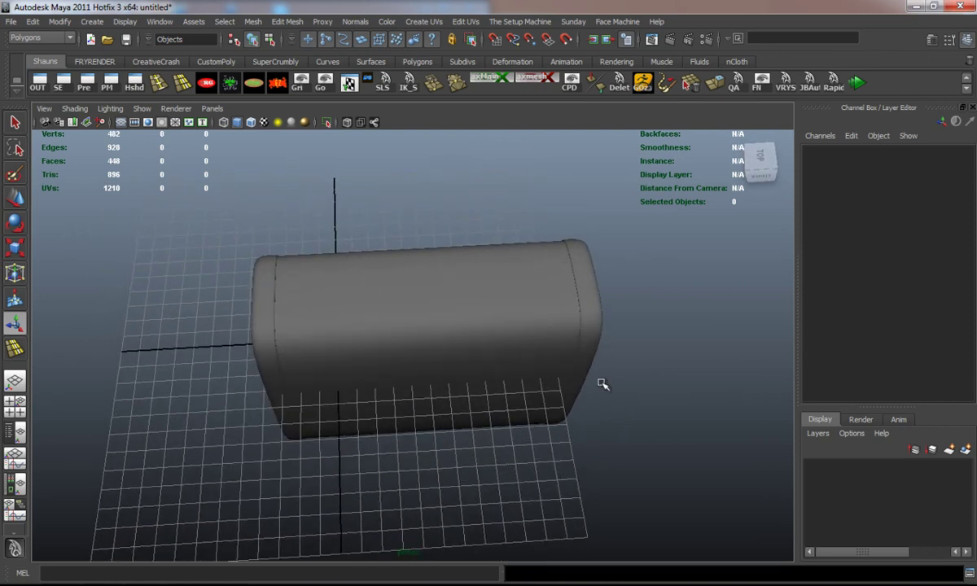
{"action": "left_click_drag", "start_coordinate": [603, 384], "coordinate": [408, 233], "text": "alt"}
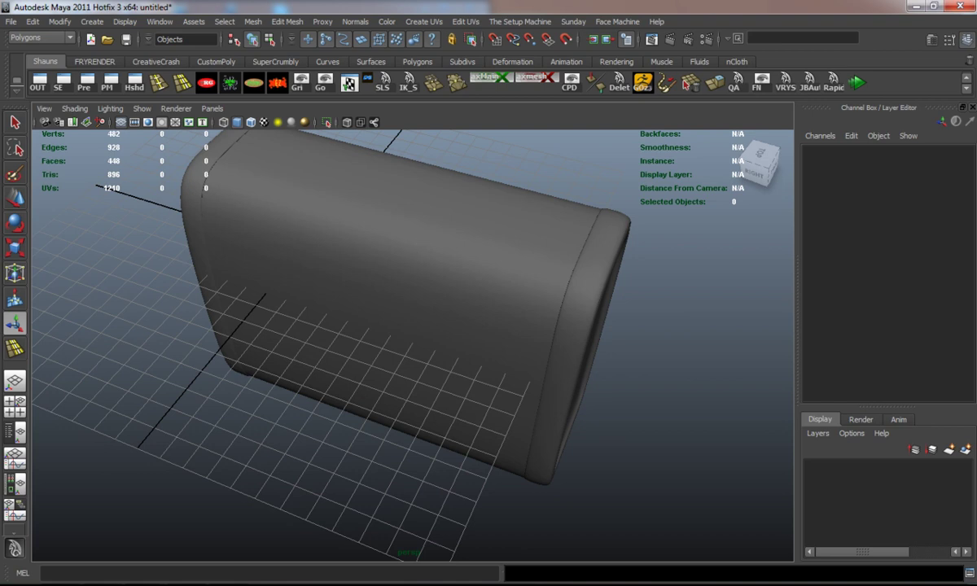
- Switch the suitcase mesh to face selection, pick a face near the end trim band, and clear the selection
{"action": "right_click_drag", "start_coordinate": [431, 213], "coordinate": [433, 232]}
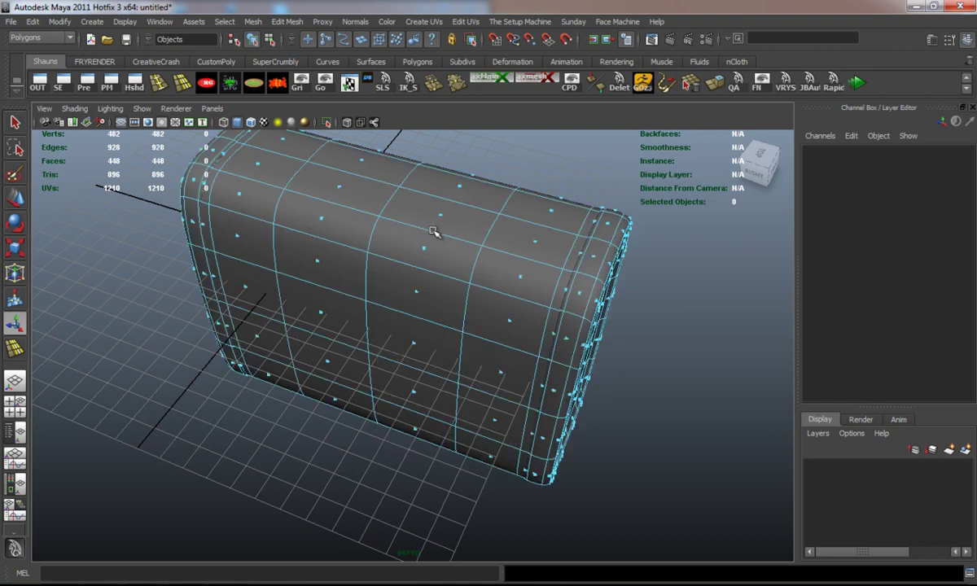
{"action": "left_click", "coordinate": [550, 209]}
{"action": "left_click", "coordinate": [547, 233]}
{"action": "left_click", "coordinate": [655, 313]}
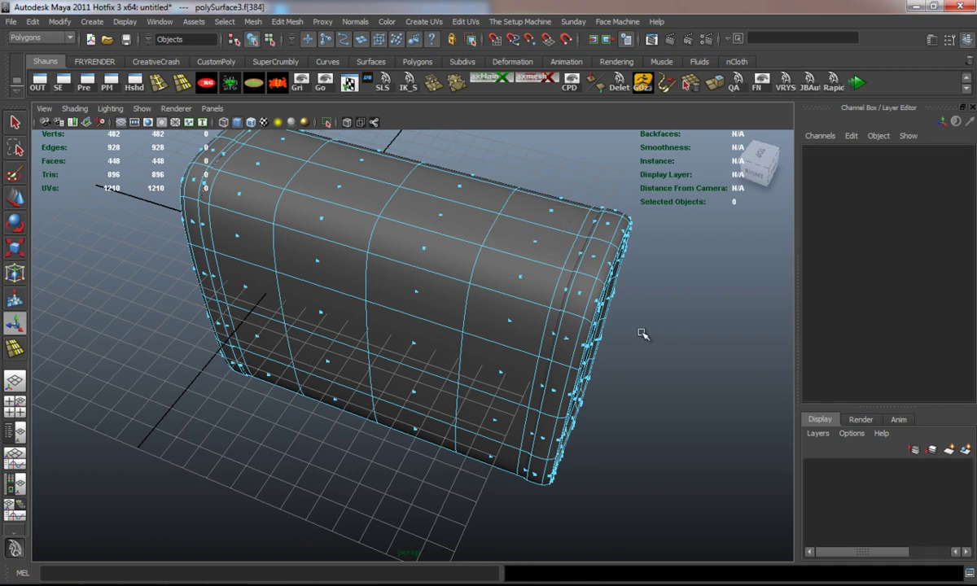